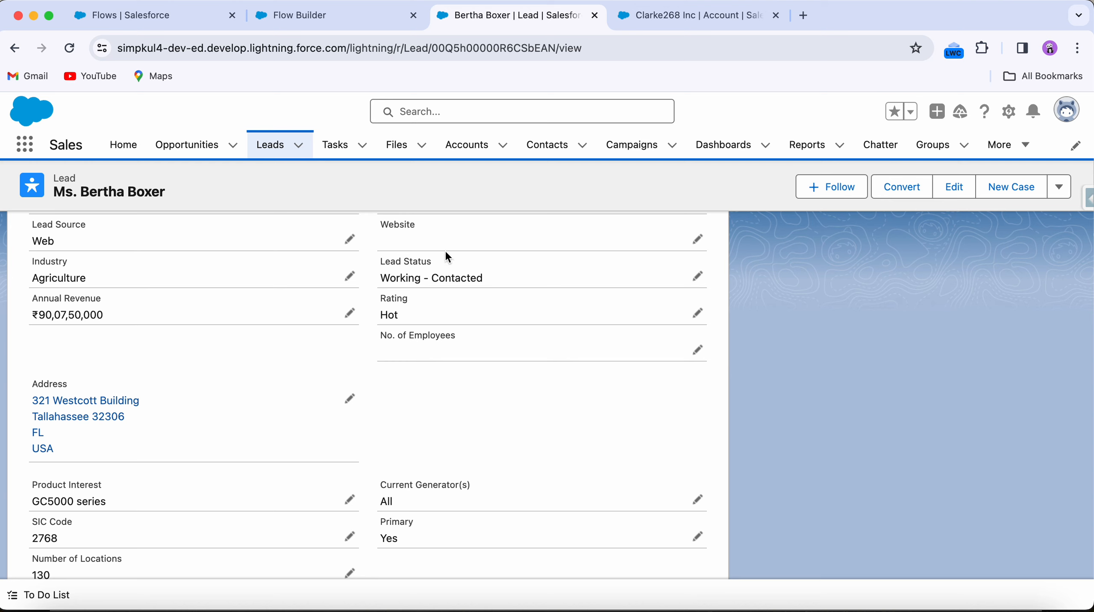
Step: Open the lead record for editing and review its Lead Status options and contact fields
left_click(699, 278)
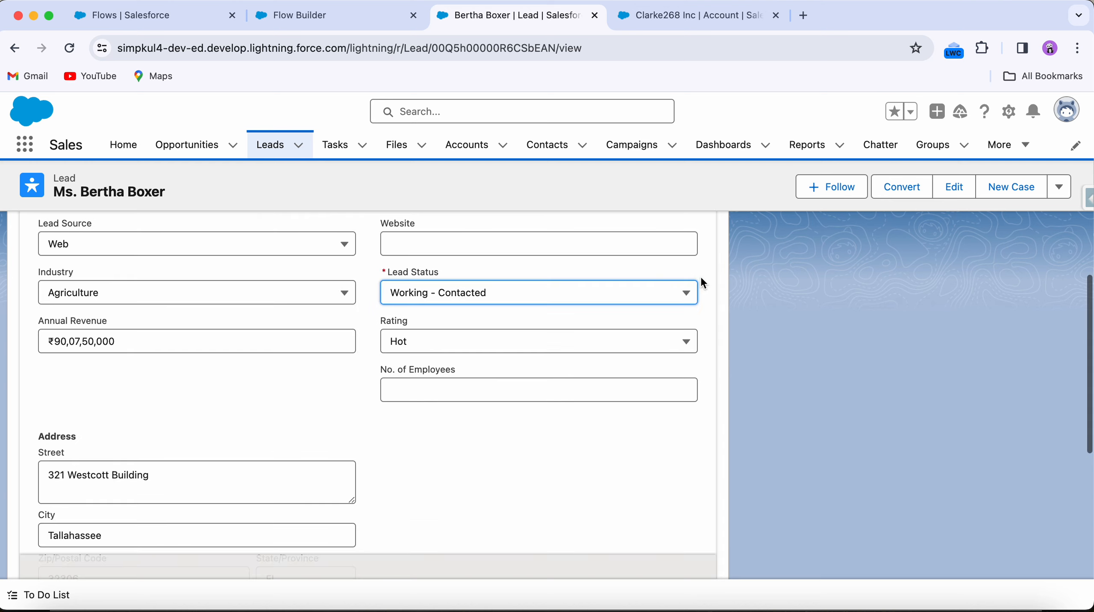
left_click(490, 304)
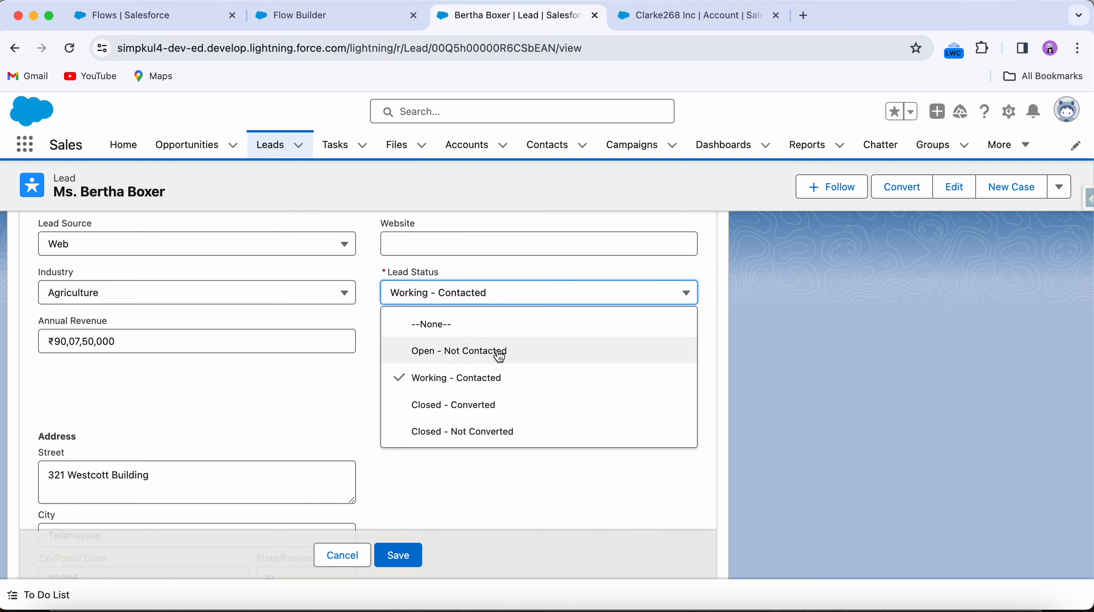
left_click(574, 302)
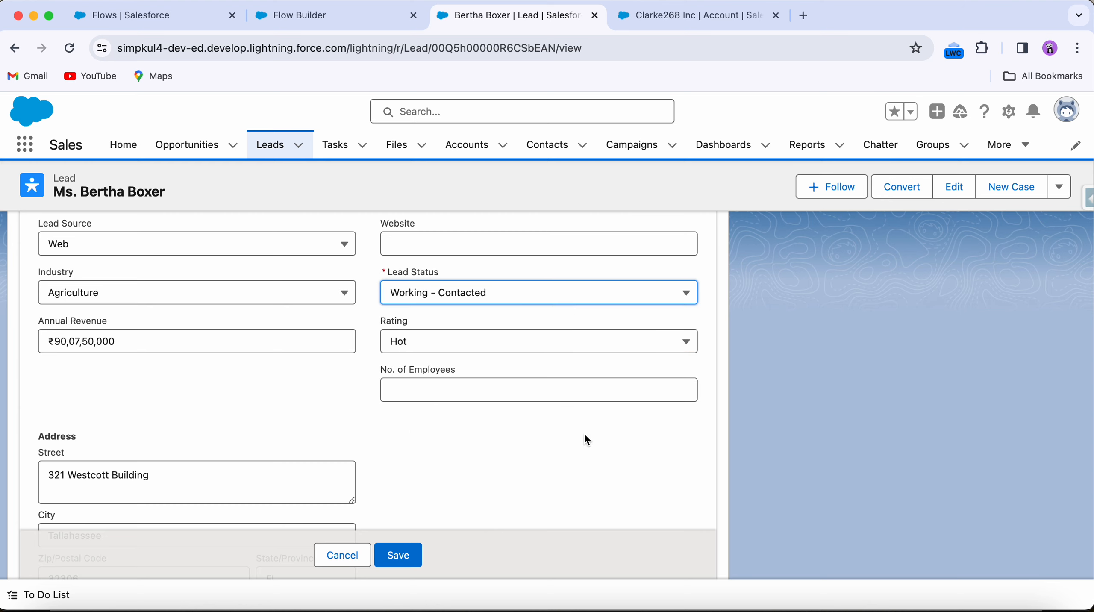
left_click(465, 305)
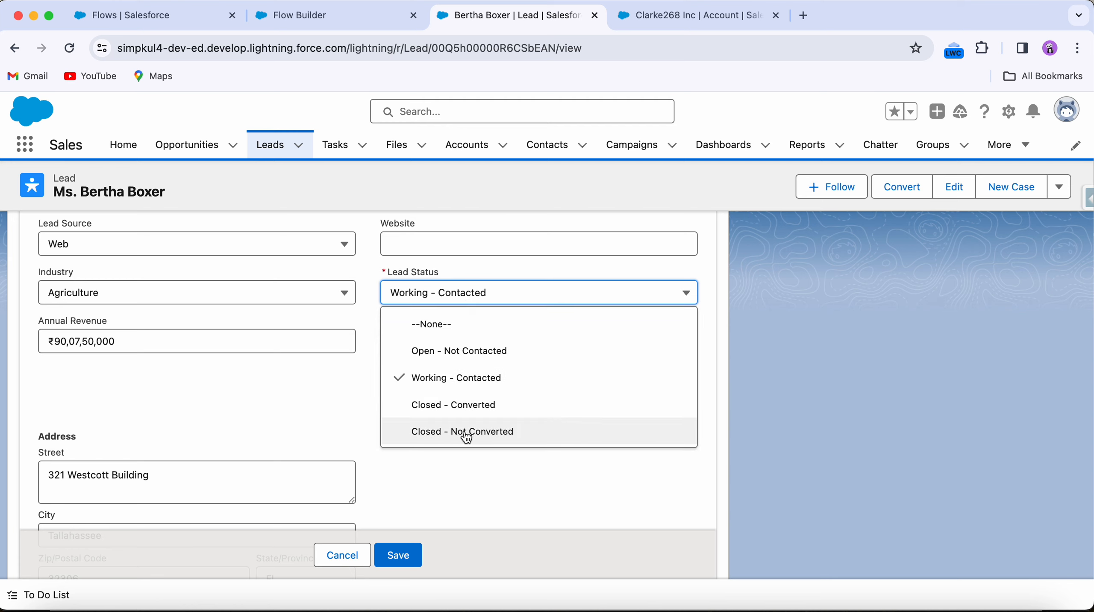
left_click(461, 494)
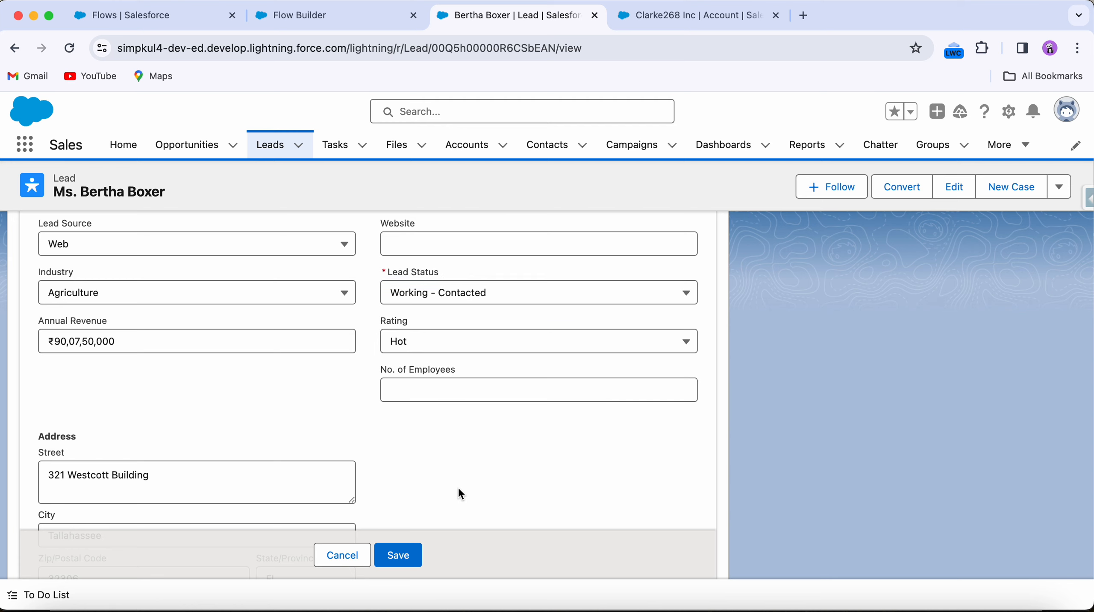
scroll(461, 493, "up", 2)
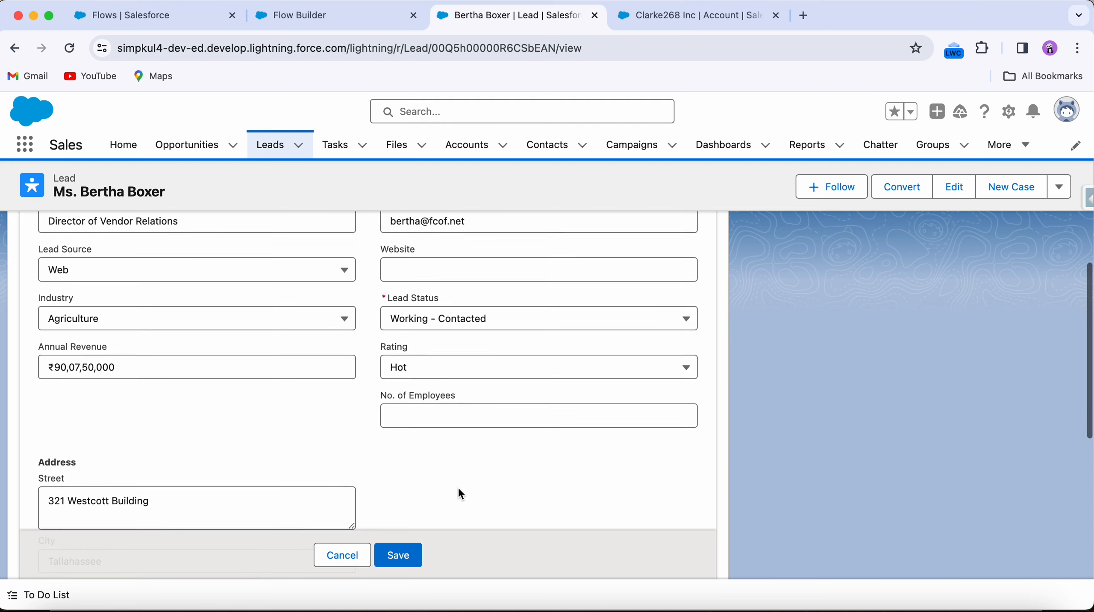
scroll(406, 319, "up", 2)
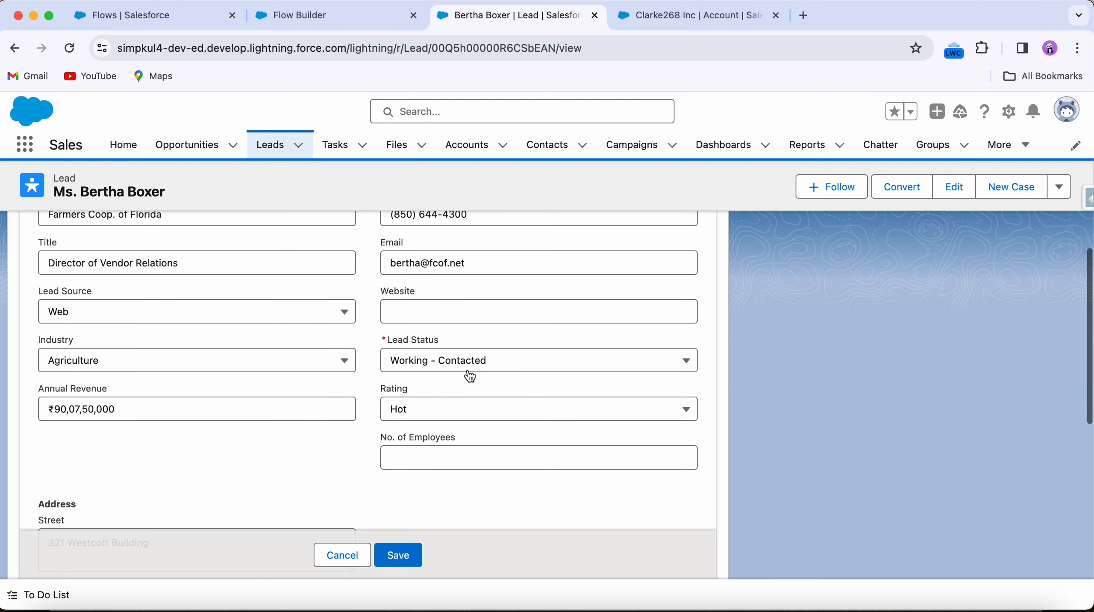
left_click(443, 369)
left_click(496, 369)
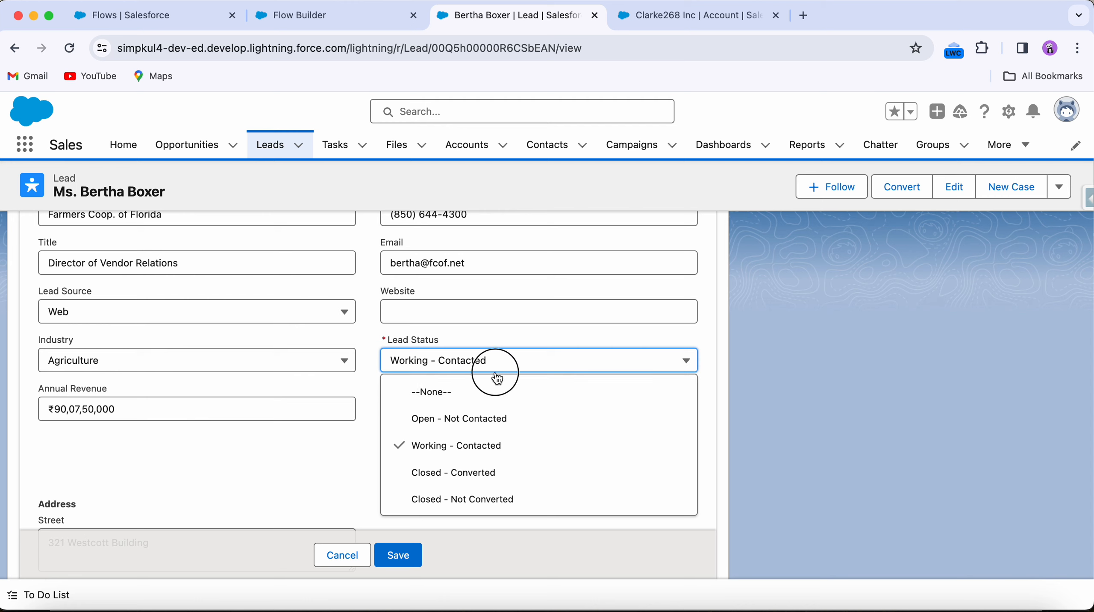
scroll(364, 258, "up", 2)
scroll(364, 259, "up", 1)
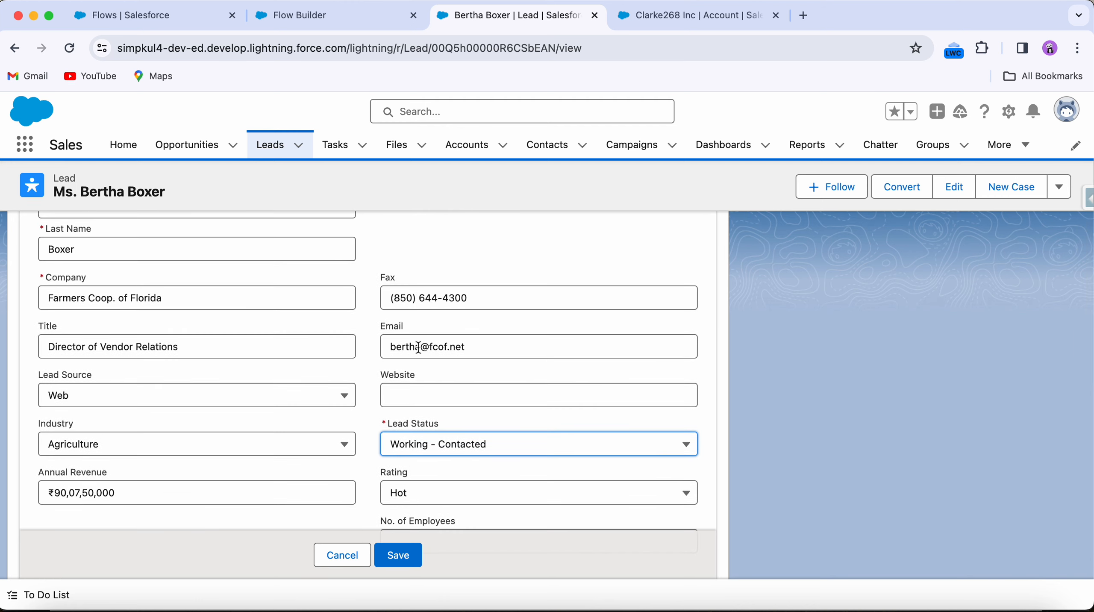
left_click_drag(508, 355, 361, 350)
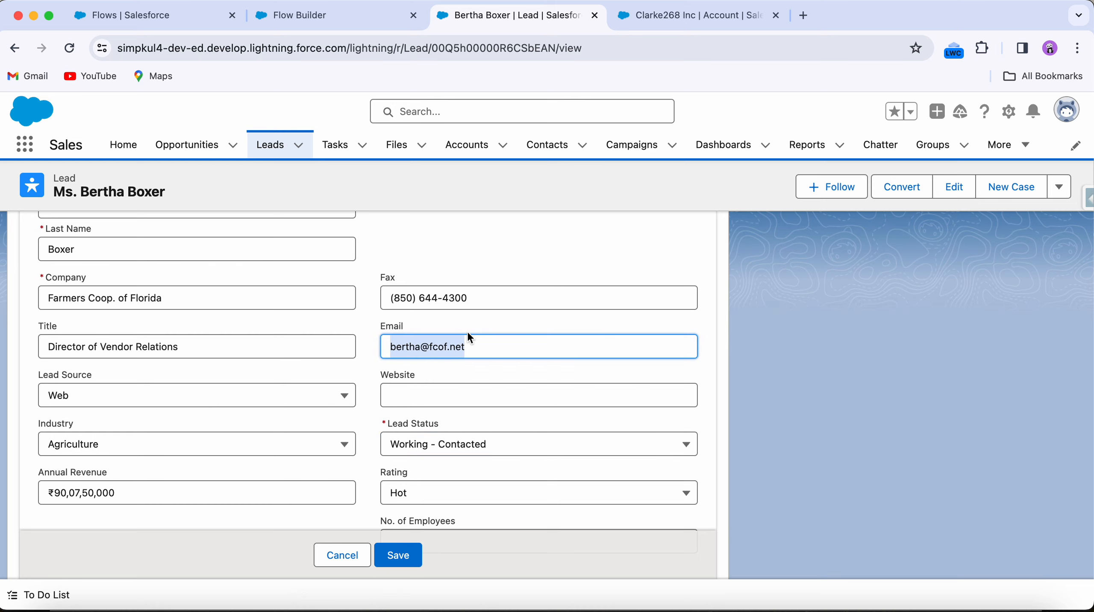
scroll(469, 337, "up", 6)
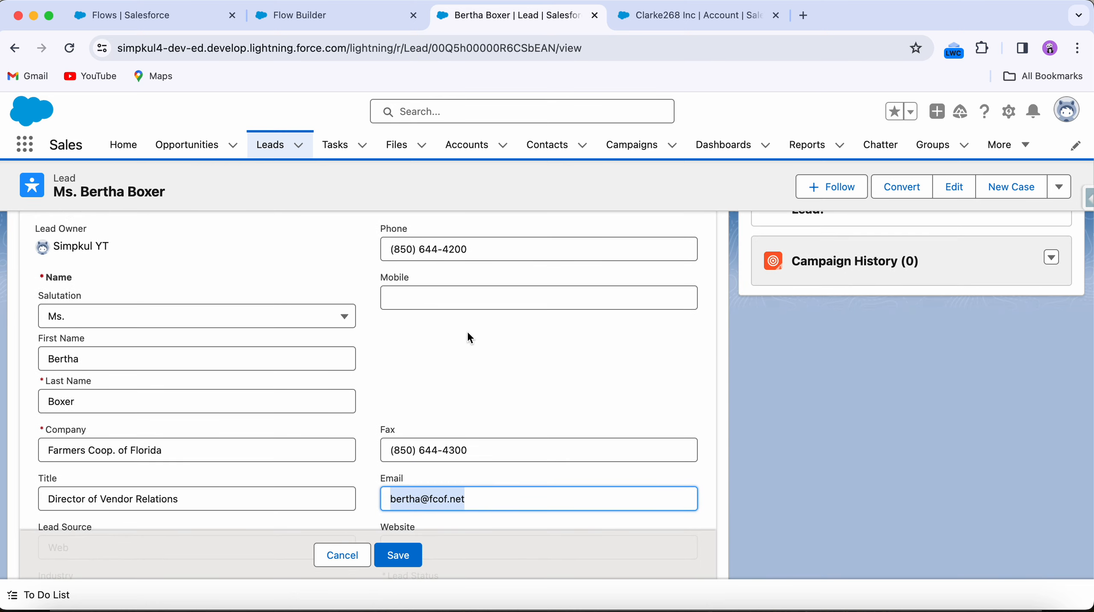
scroll(470, 338, "up", 8)
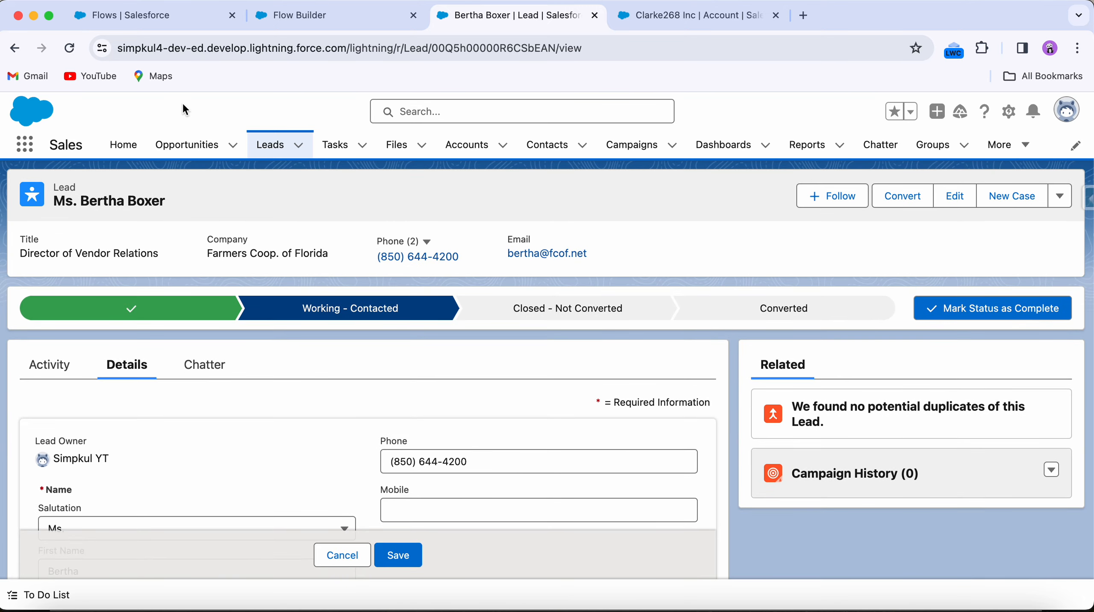
Step: Switch to the flow and set the Start trigger to run when a record is created
left_click(300, 32)
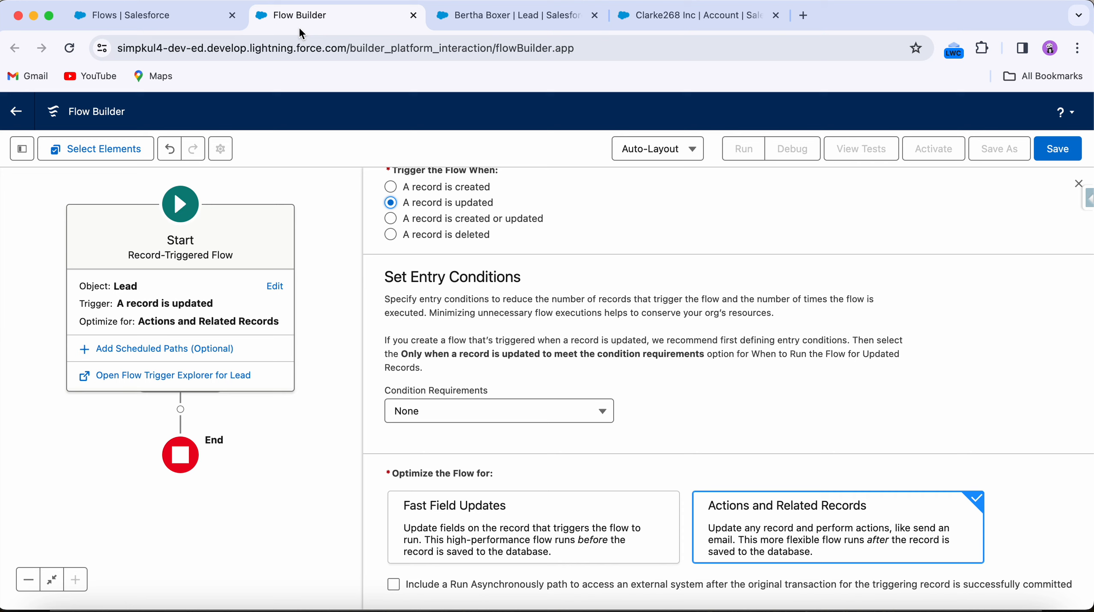
left_click(391, 191)
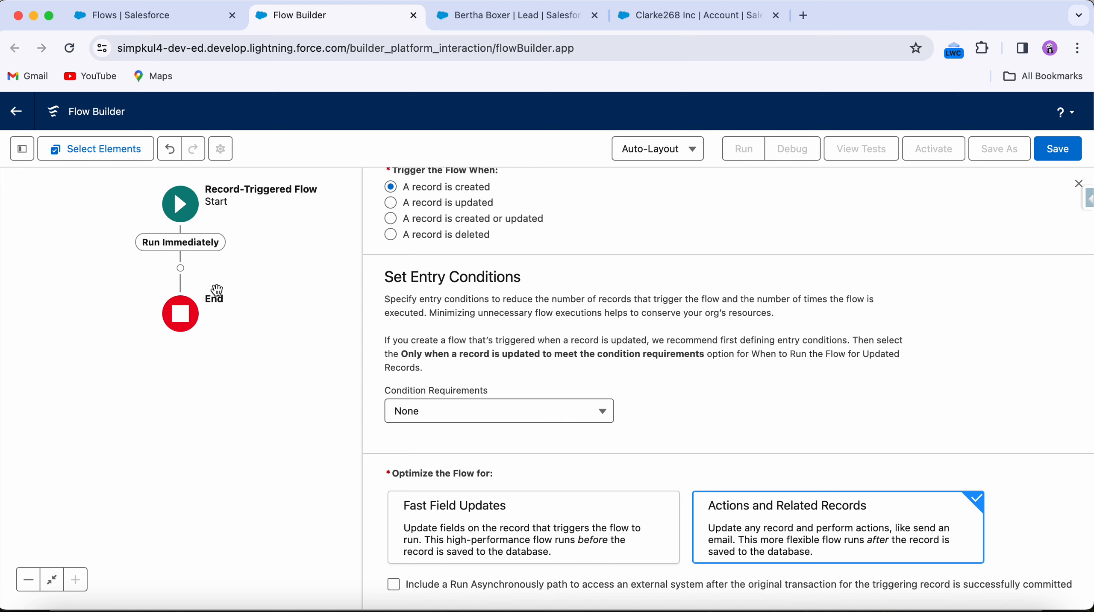
Step: Add an Update Records element after Start and label it jbk
left_click(181, 269)
left_click(189, 385)
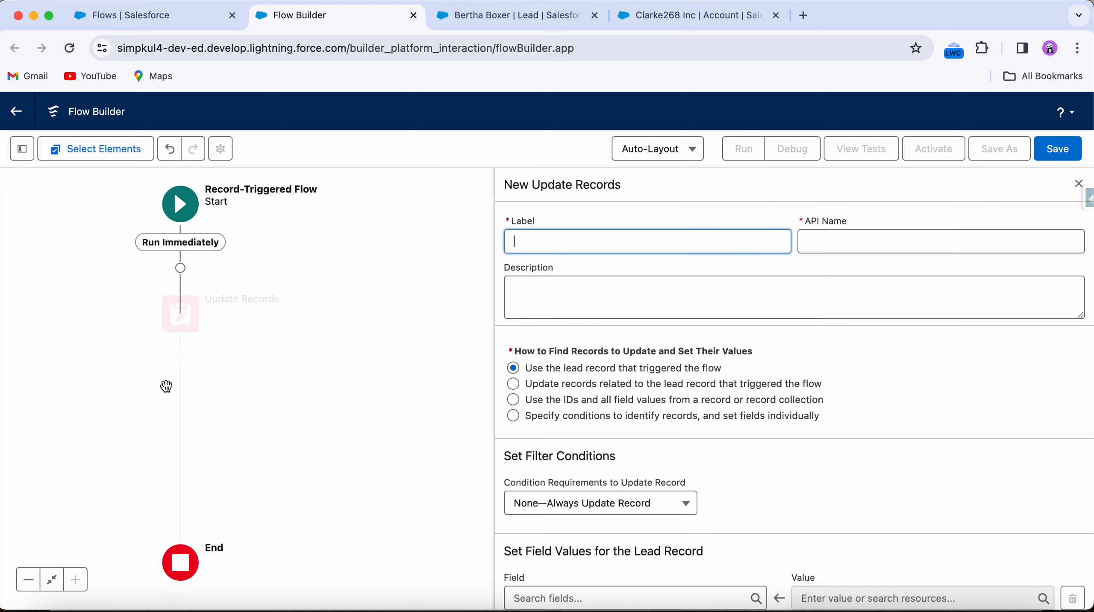
type("jbk")
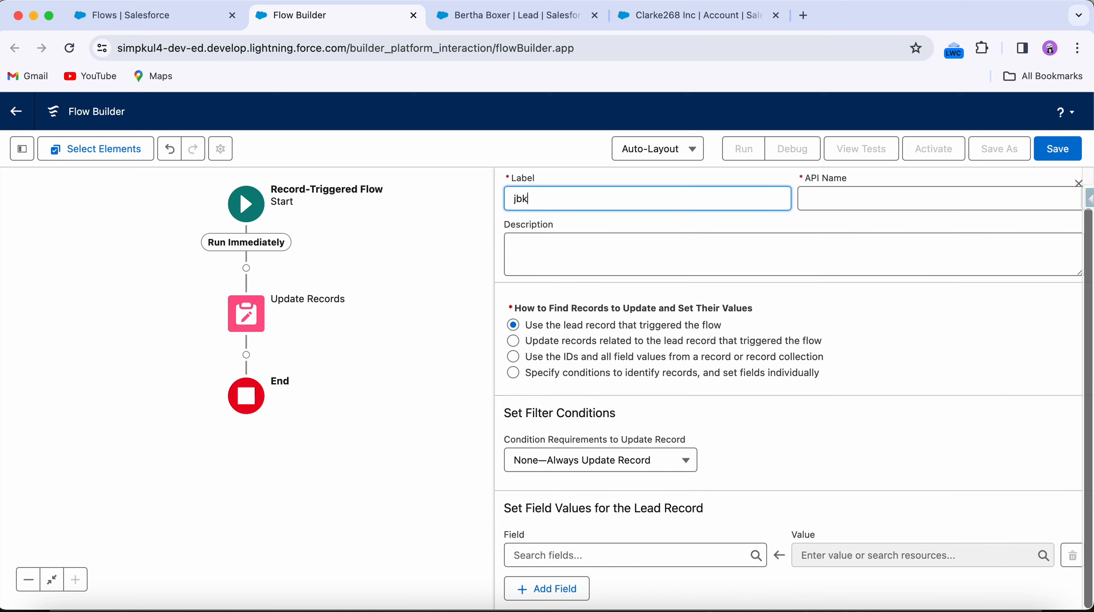
Step: Set the update's field to City and start entering a $Record value for it
left_click(608, 547)
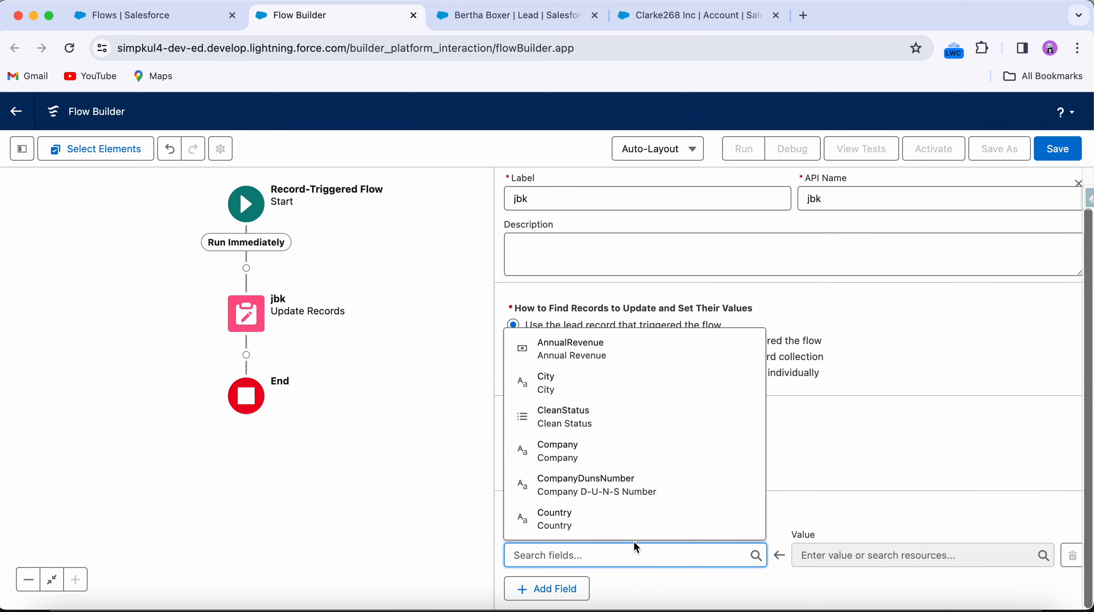
left_click(552, 383)
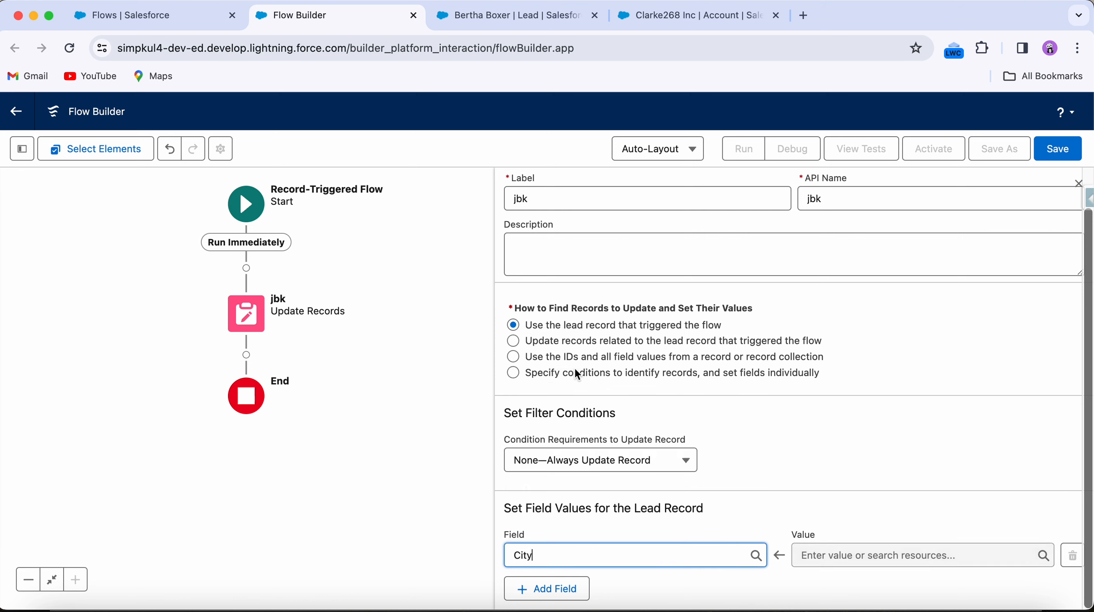
left_click(869, 556)
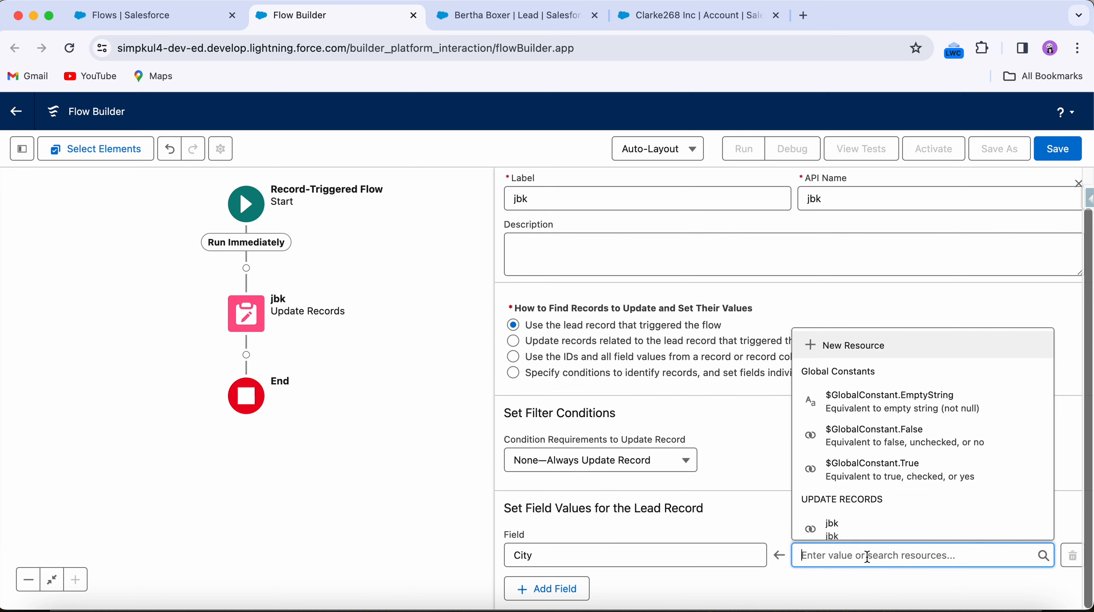
type("red")
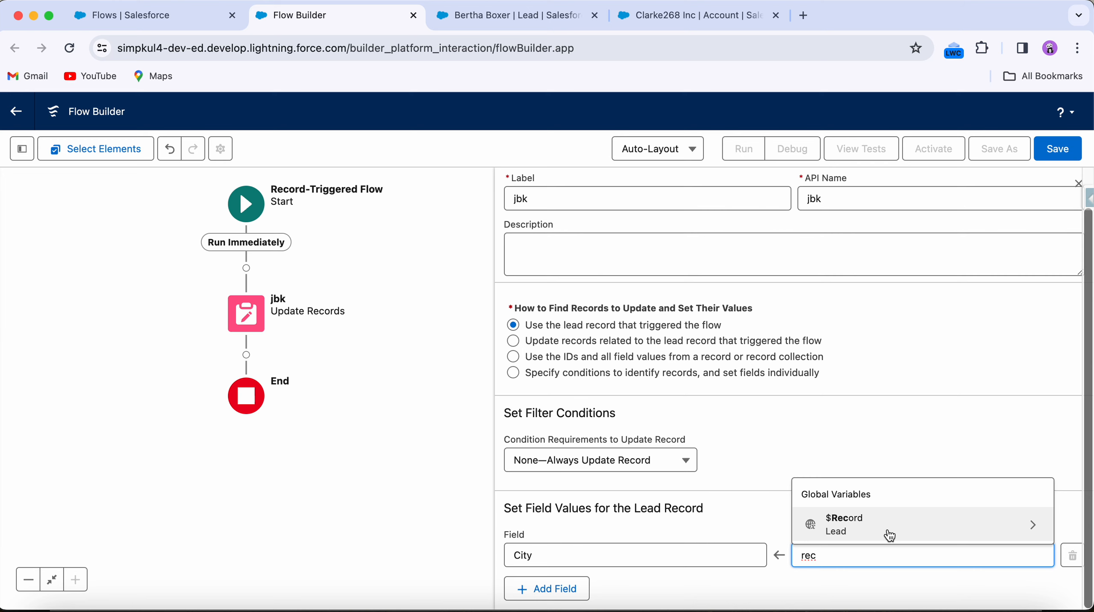
Step: Open the Start element and change the trigger to run when a record is updated
left_click(258, 202)
left_click(339, 286)
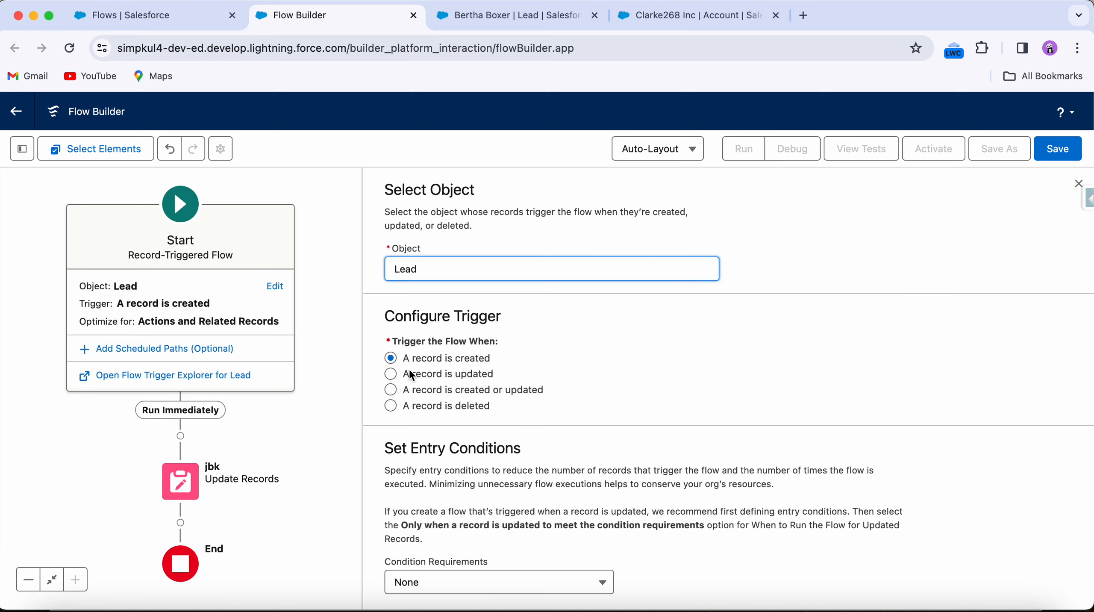
left_click(442, 379)
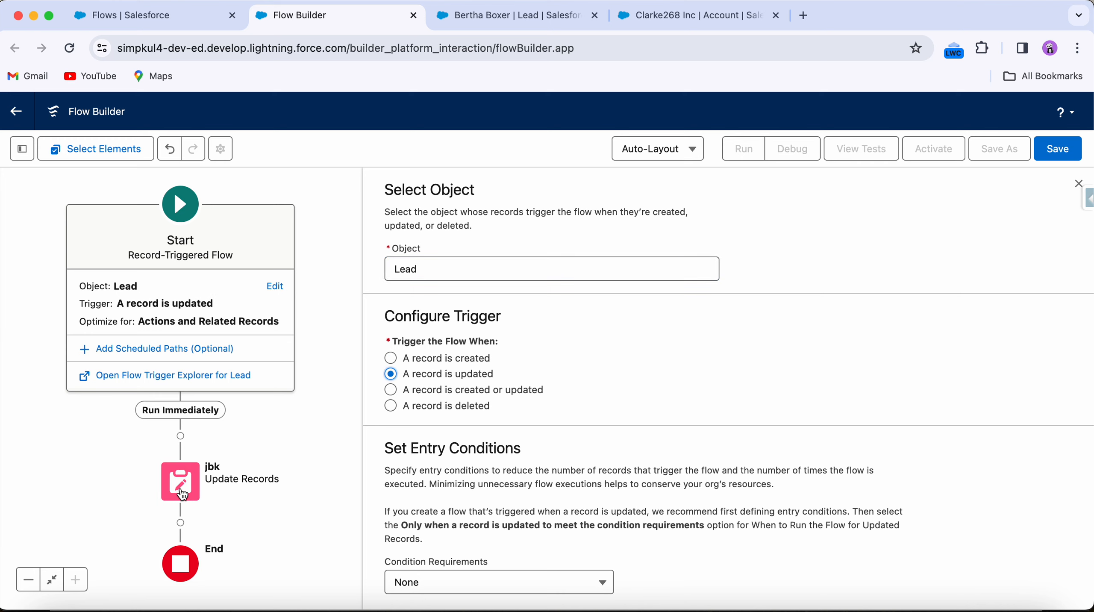
Step: Reopen the jbk update element and continue searching for a $Record value for City
left_click(182, 494)
left_click(848, 492)
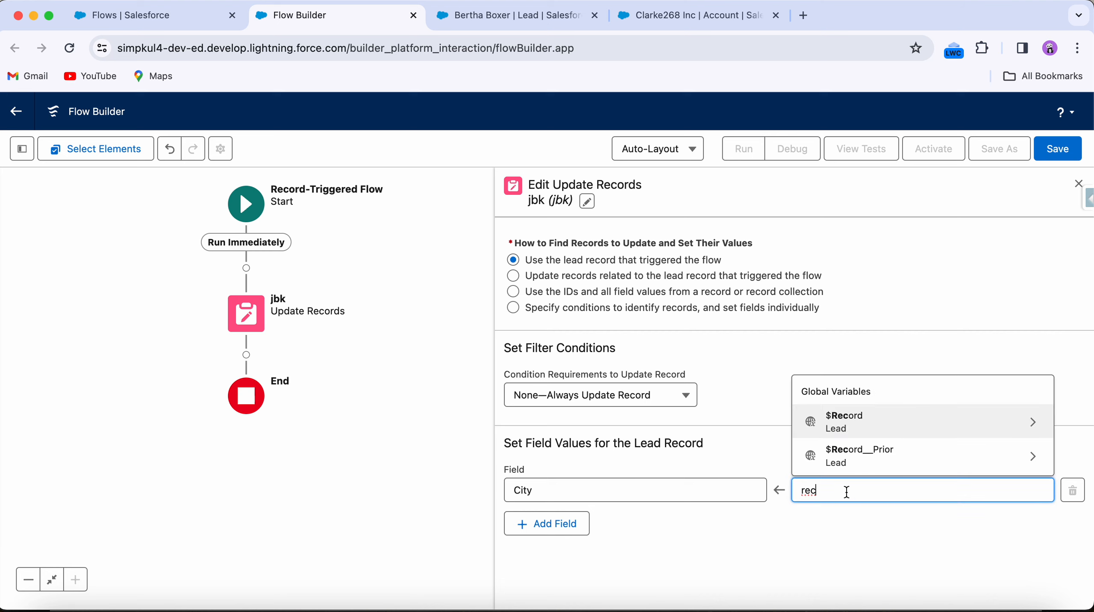
type("or")
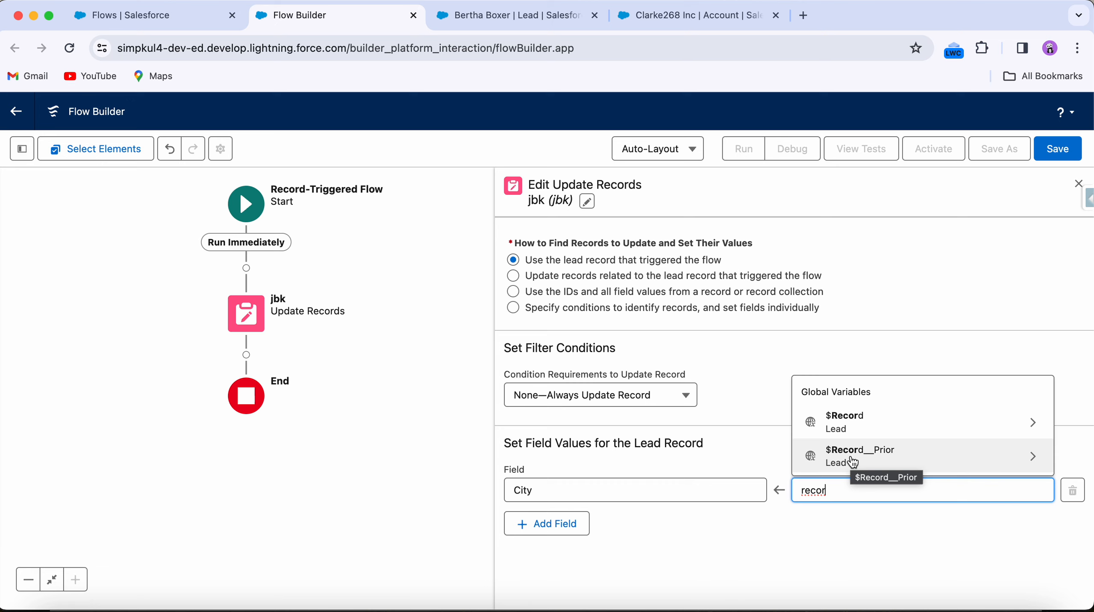
Step: Switch to the lead, set its Lead Status to Closed - Converted, then cancel the edit
left_click(488, 13)
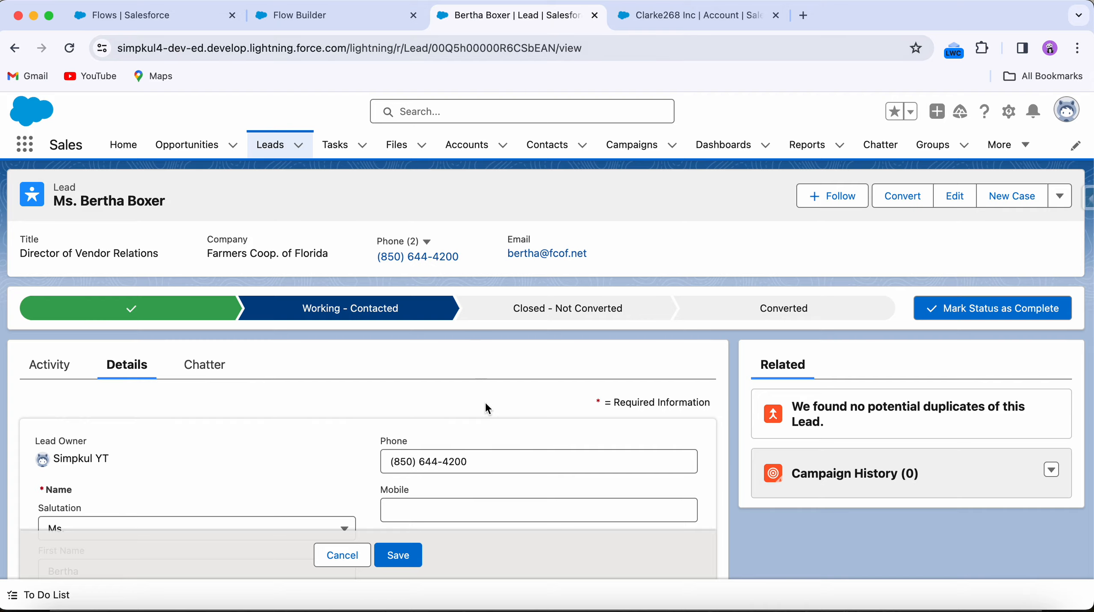
scroll(486, 403, "down", 6)
scroll(453, 434, "down", 3)
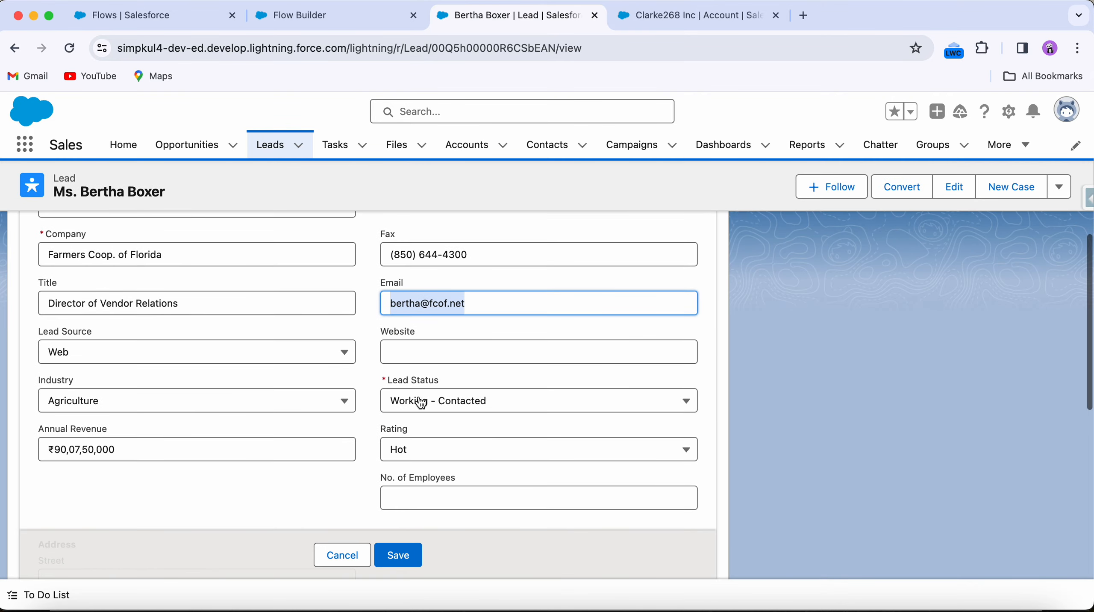
left_click(414, 409)
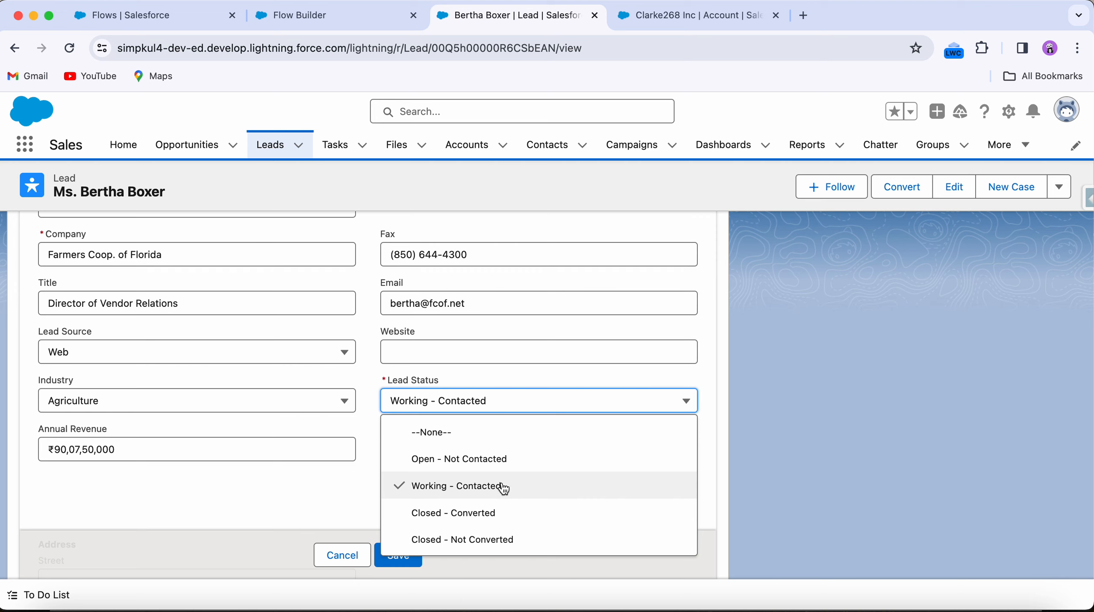
left_click(458, 521)
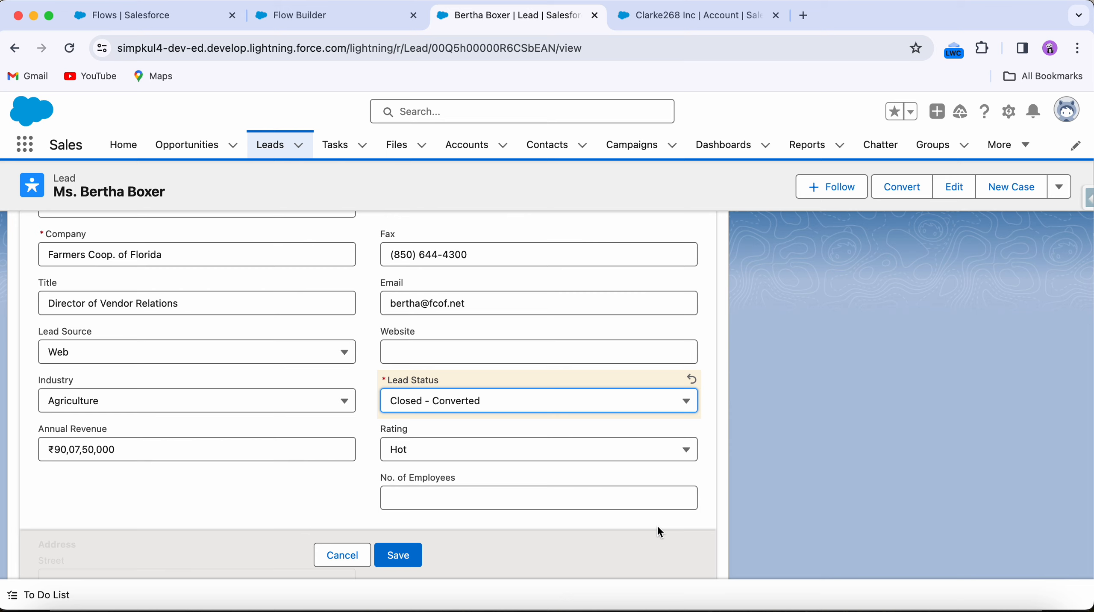
left_click(522, 399)
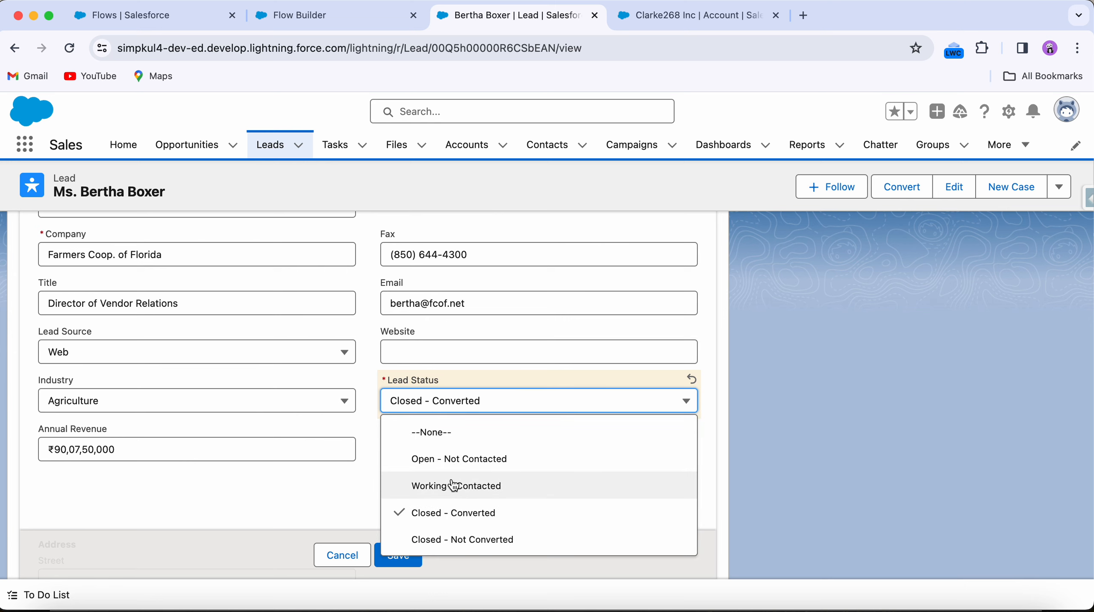
left_click(342, 555)
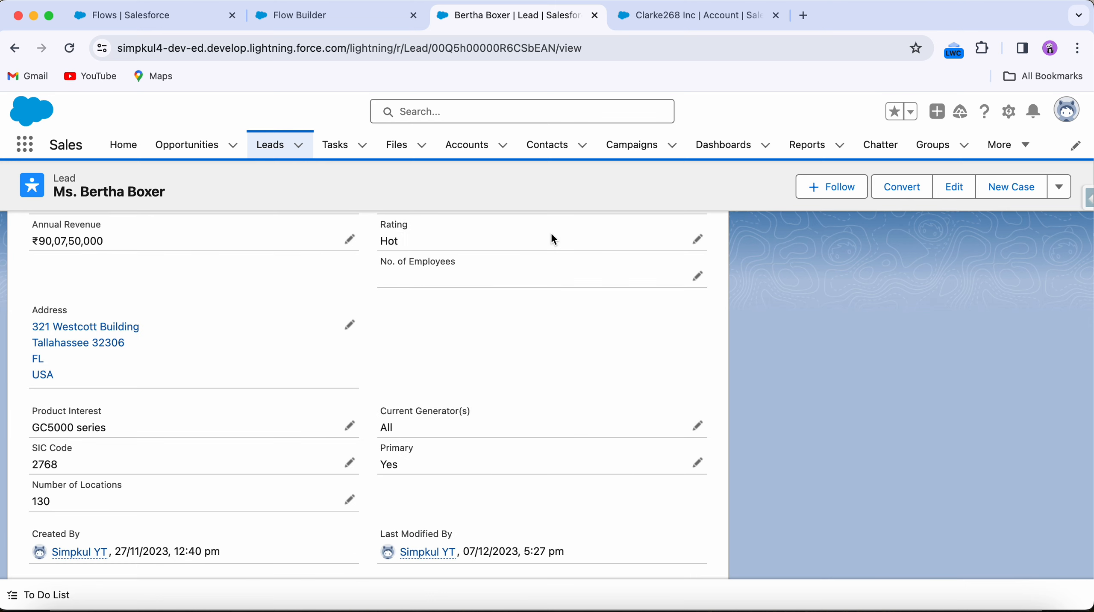
Step: Return to the flow and delete the Update Records element
left_click(354, 22)
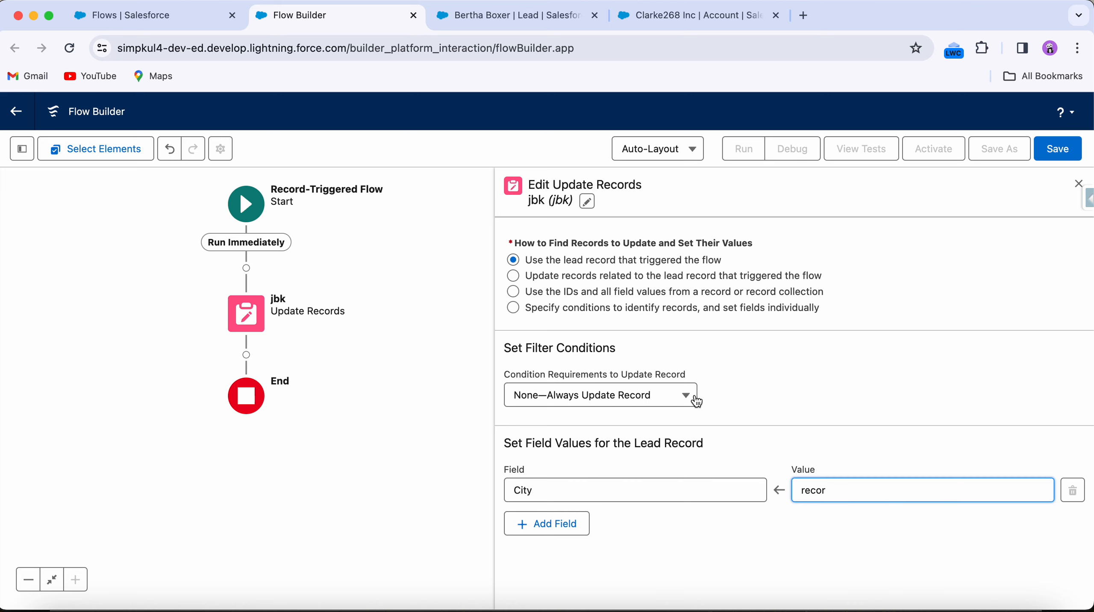
left_click(247, 314)
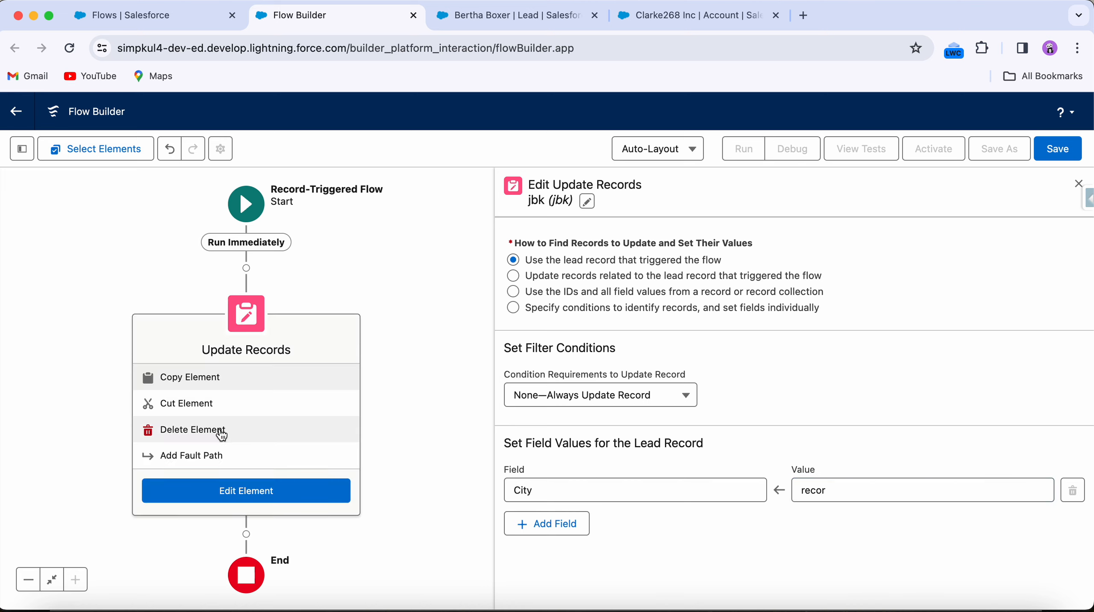
left_click(222, 430)
Step: Open the Start element's trigger settings and set the entry condition requirements to All Conditions Are Met (AND)
left_click(250, 208)
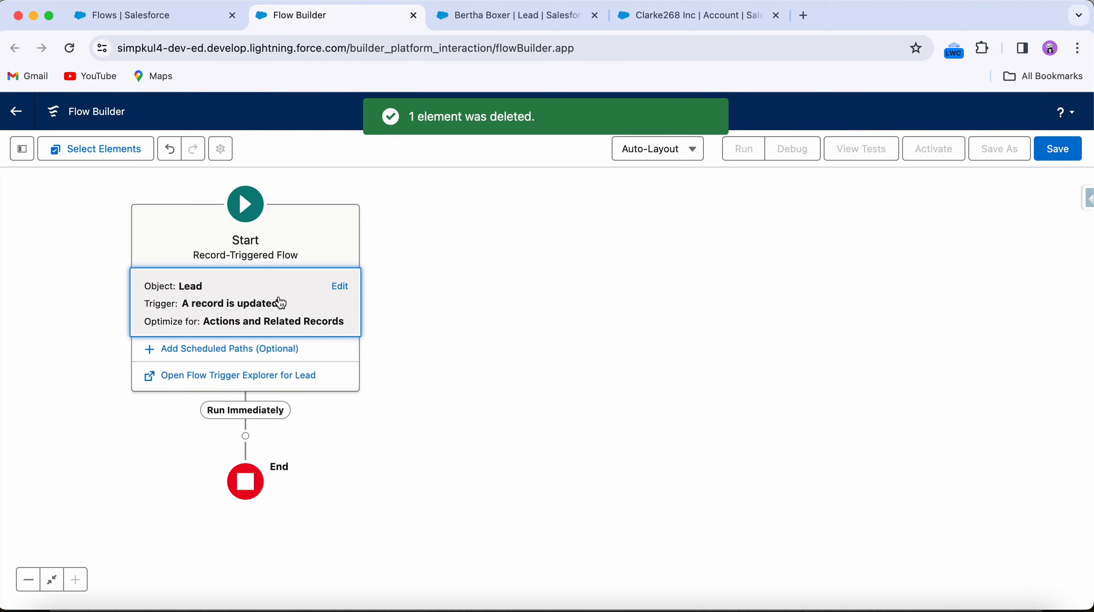
left_click(282, 303)
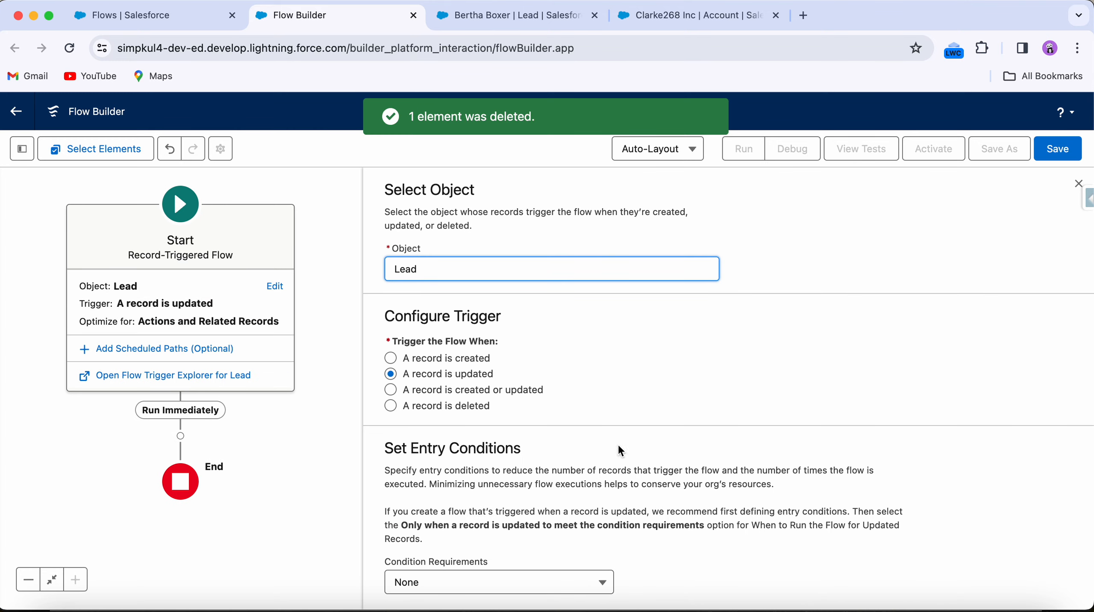
scroll(524, 520, "down", 4)
left_click(519, 411)
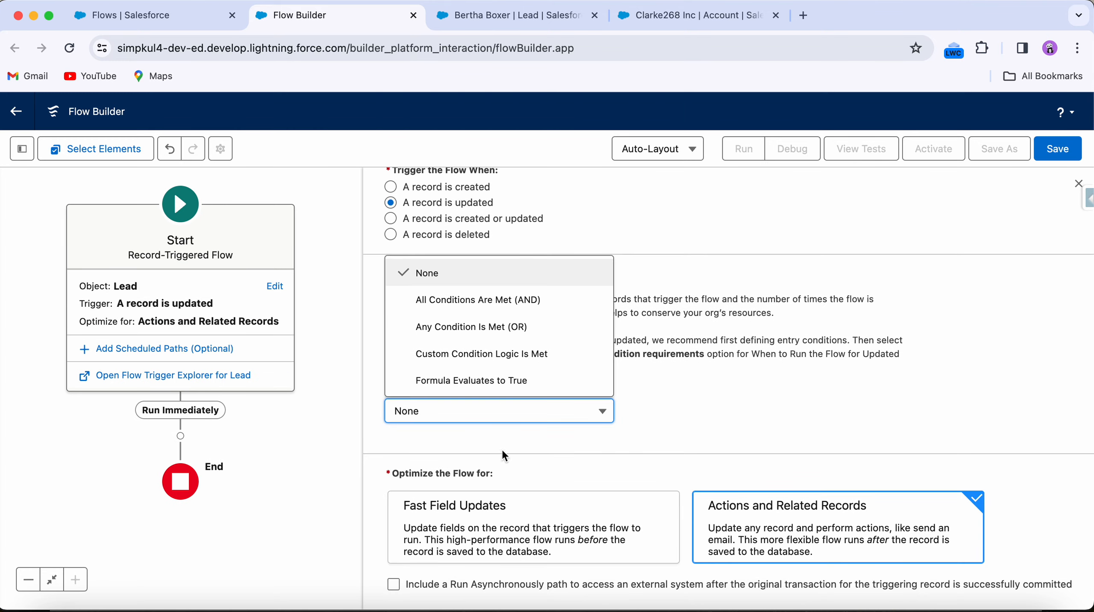
left_click(465, 302)
Step: Choose Status as the field for the first entry condition
left_click(491, 472)
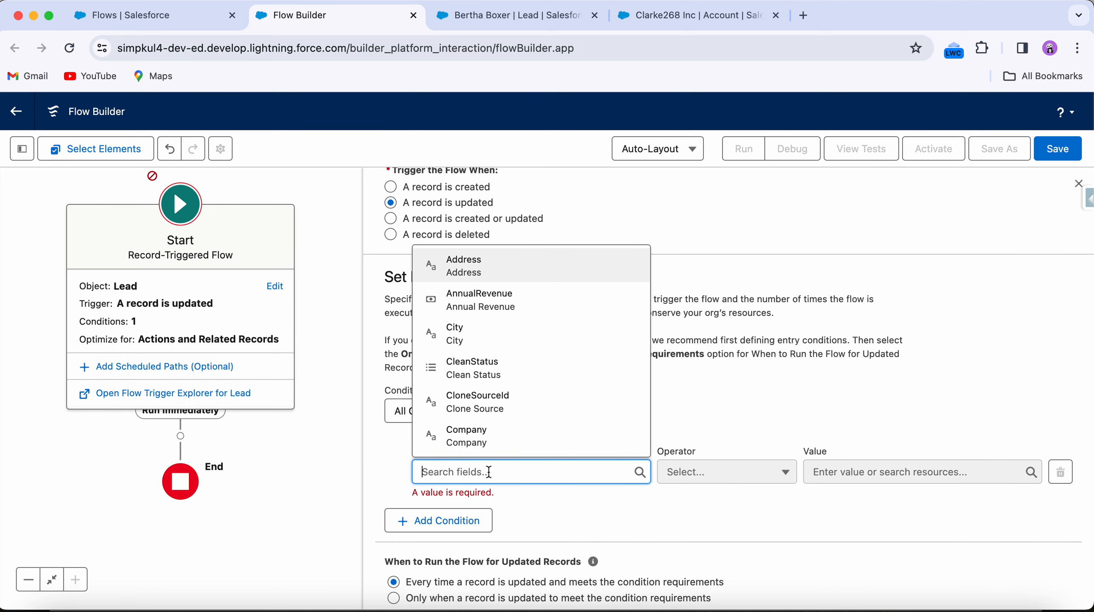
type("rec")
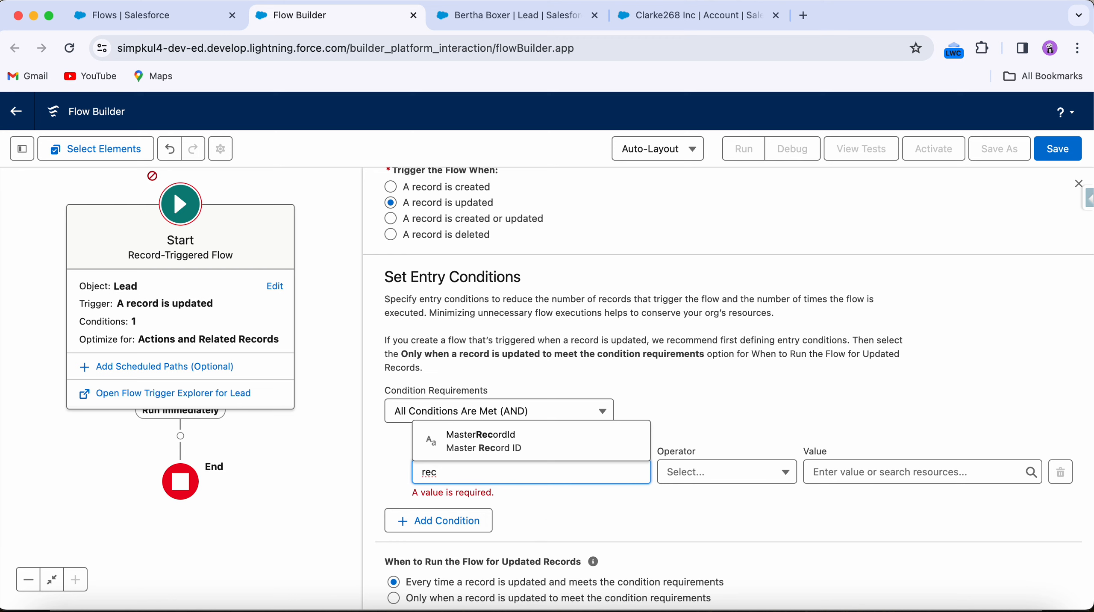
key("BackSpace")
key("BackSpace")
key("BackSpace")
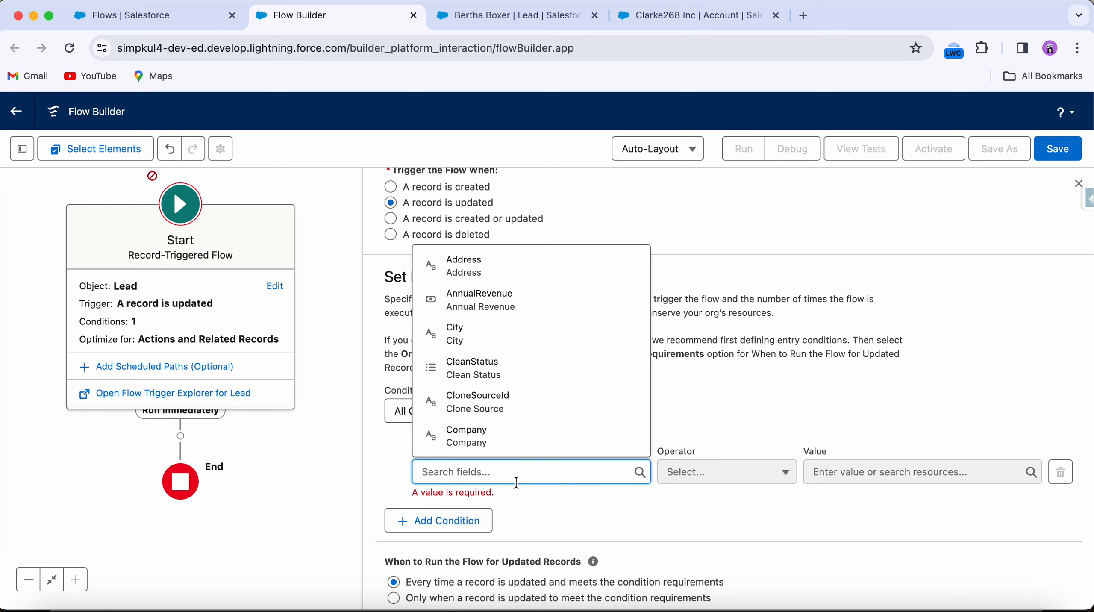
type("sta")
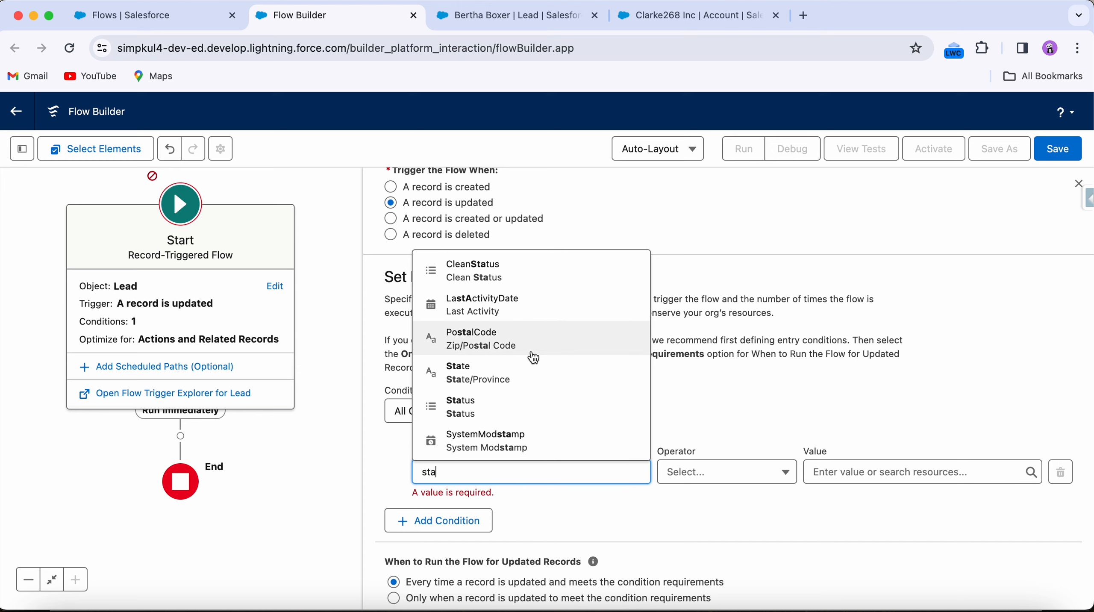
key("BackSpace")
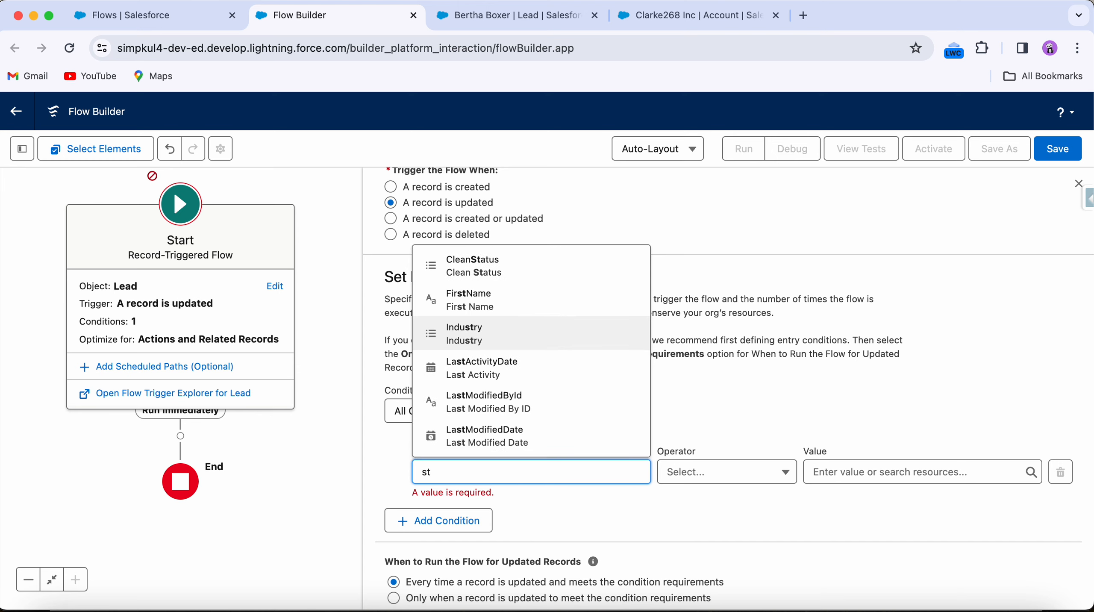
type("a")
left_click(490, 409)
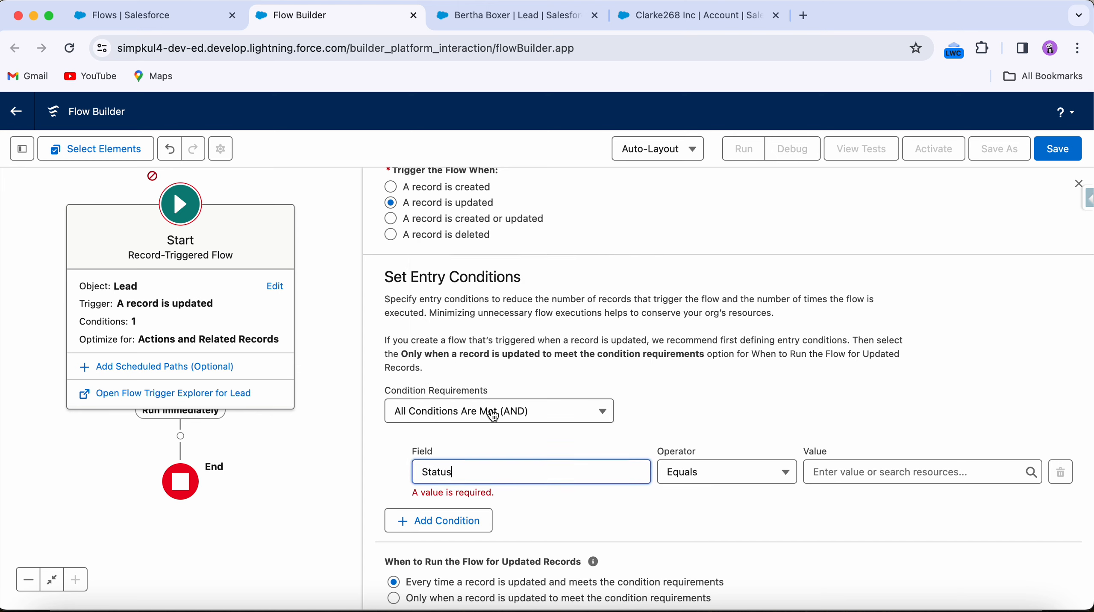
Step: Set the entry condition operator to Does Not Equal and browse the Status picklist values
left_click(765, 473)
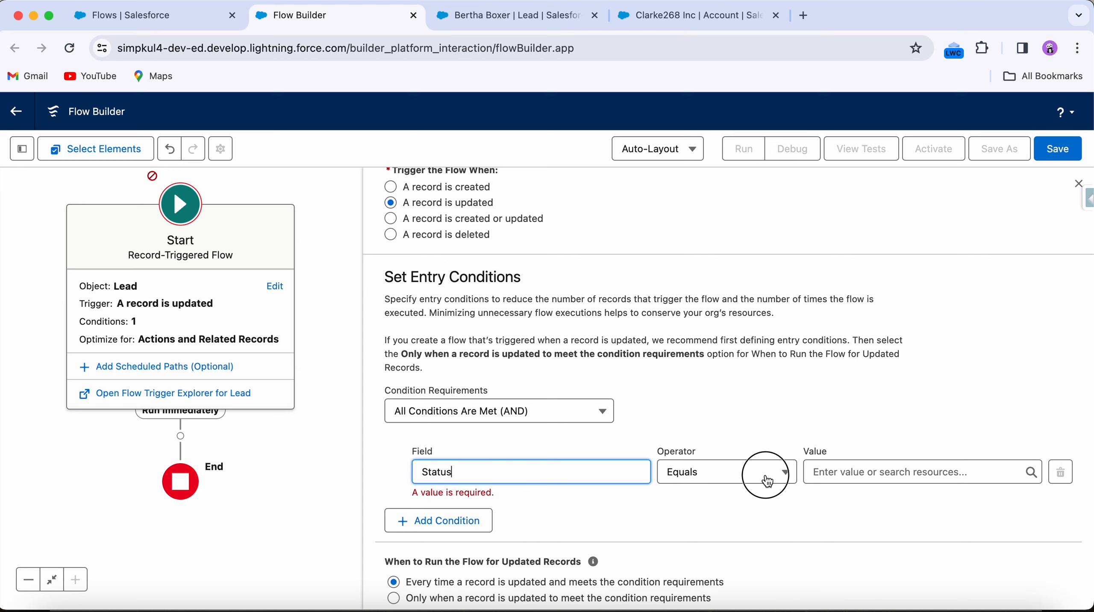
left_click(749, 322)
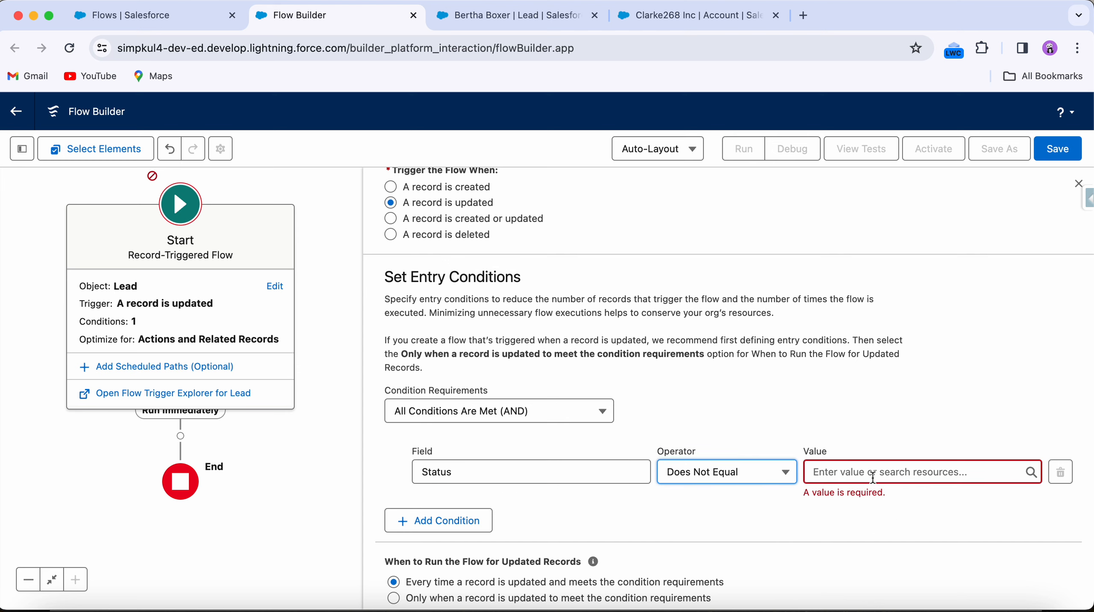
left_click(873, 474)
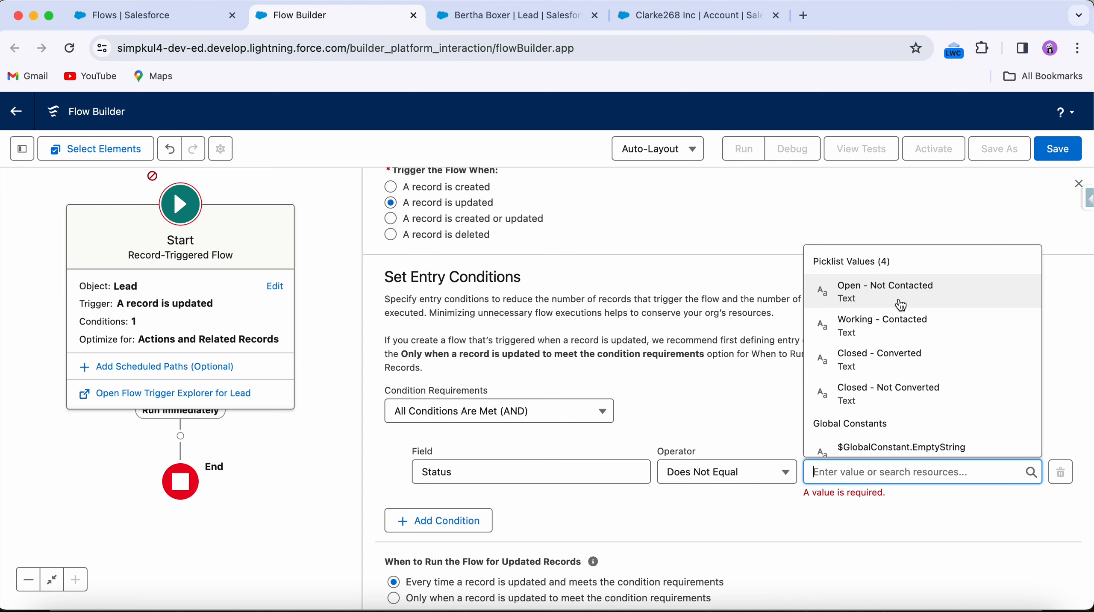
scroll(894, 407, "down", 2)
scroll(894, 407, "down", 1)
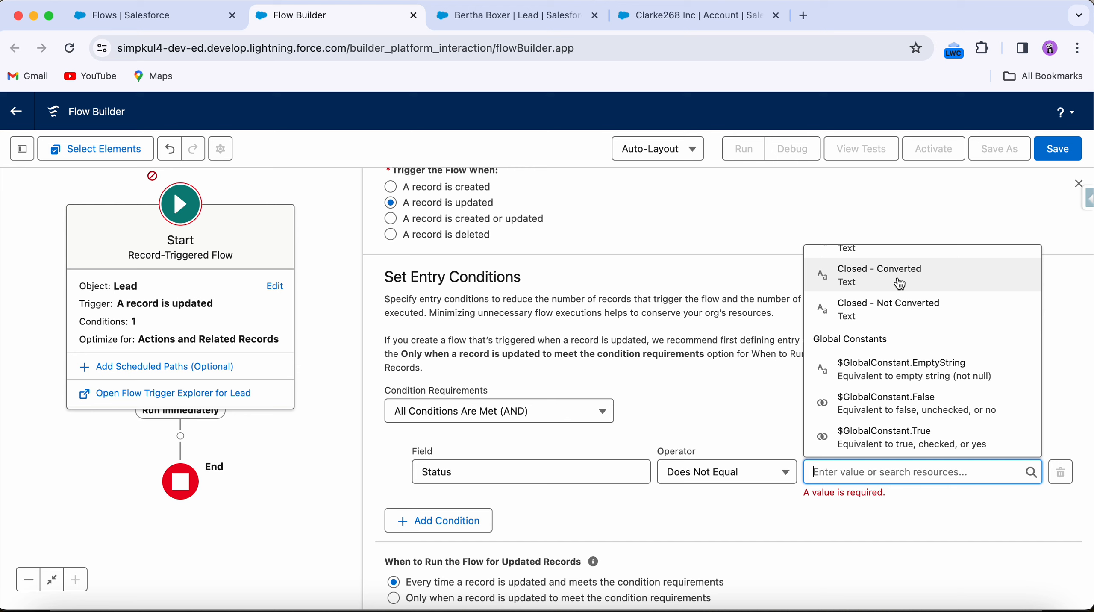
scroll(897, 278, "up", 2)
Step: Set the entry condition to Status Equals Closed - Converted and close the Start element's settings
left_click(751, 469)
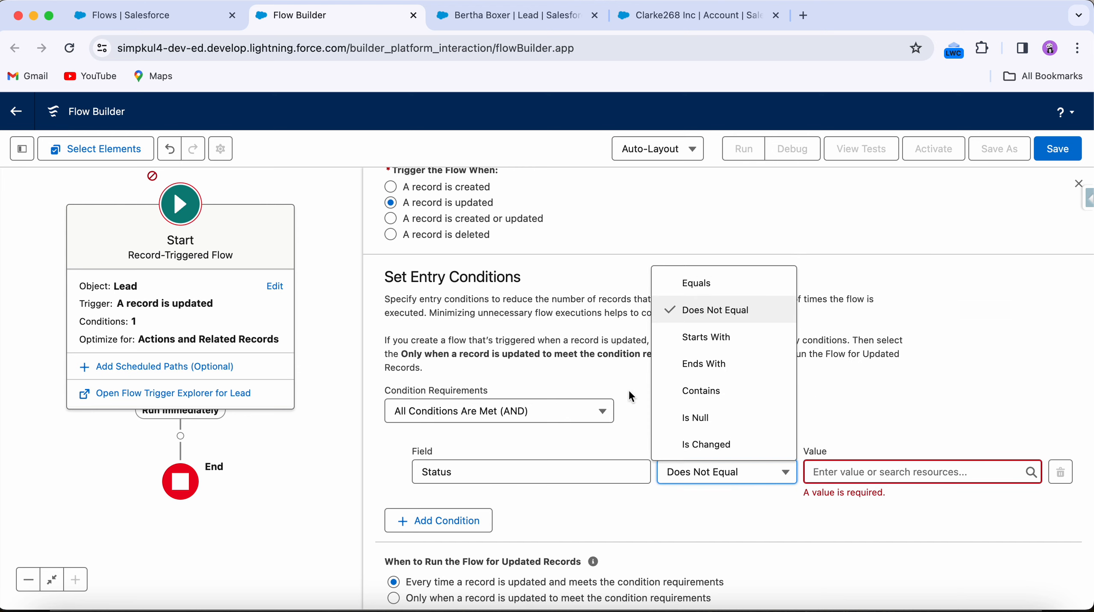
left_click(707, 283)
left_click(843, 470)
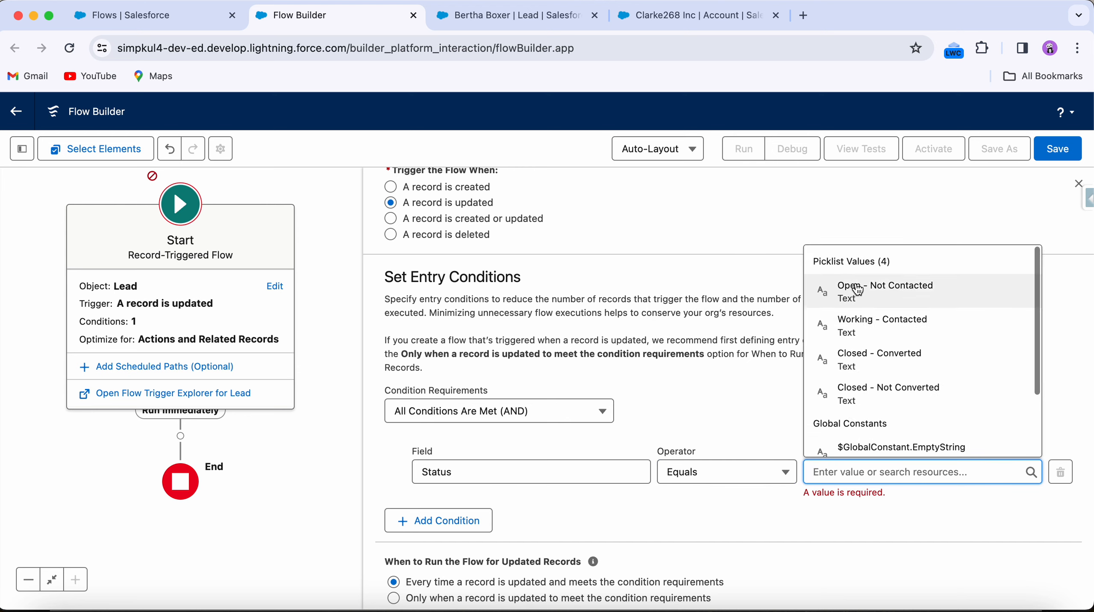
left_click(867, 362)
scroll(833, 424, "down", 3)
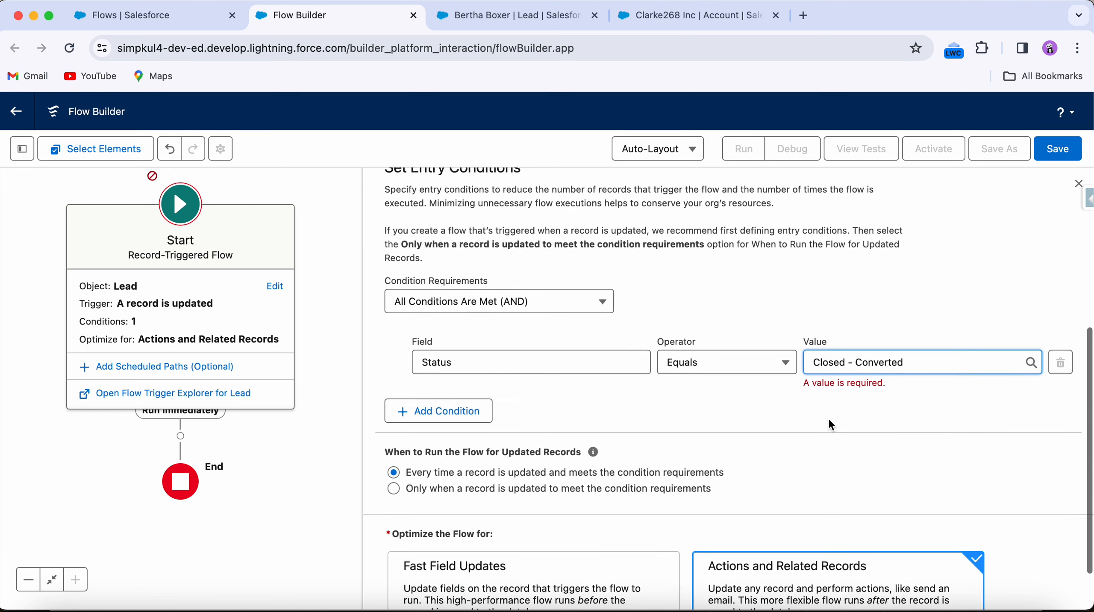
scroll(829, 420, "down", 2)
left_click(829, 417)
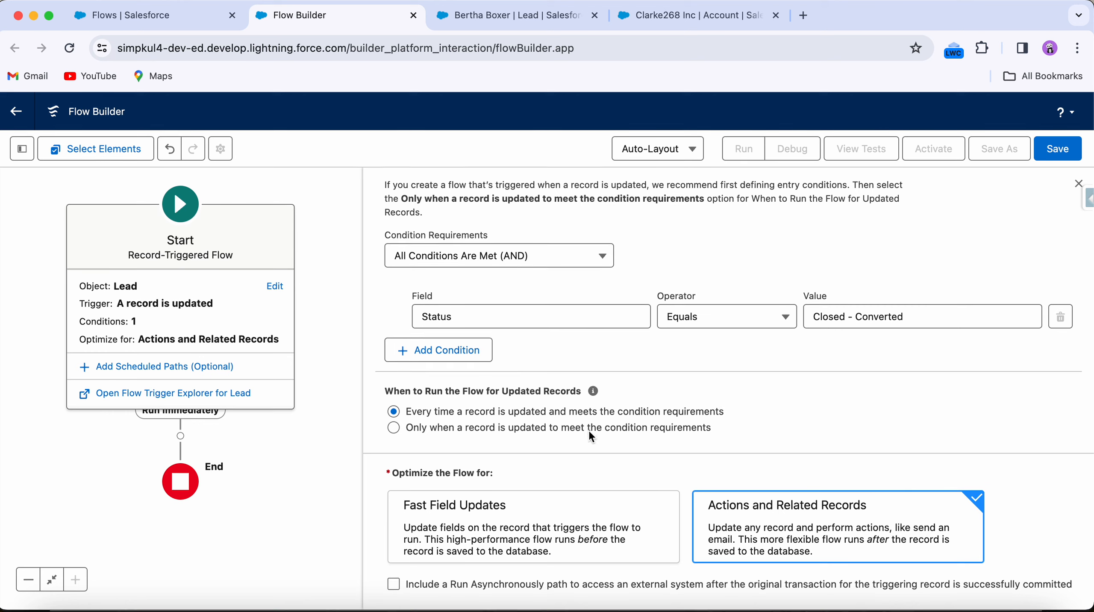
left_click(287, 504)
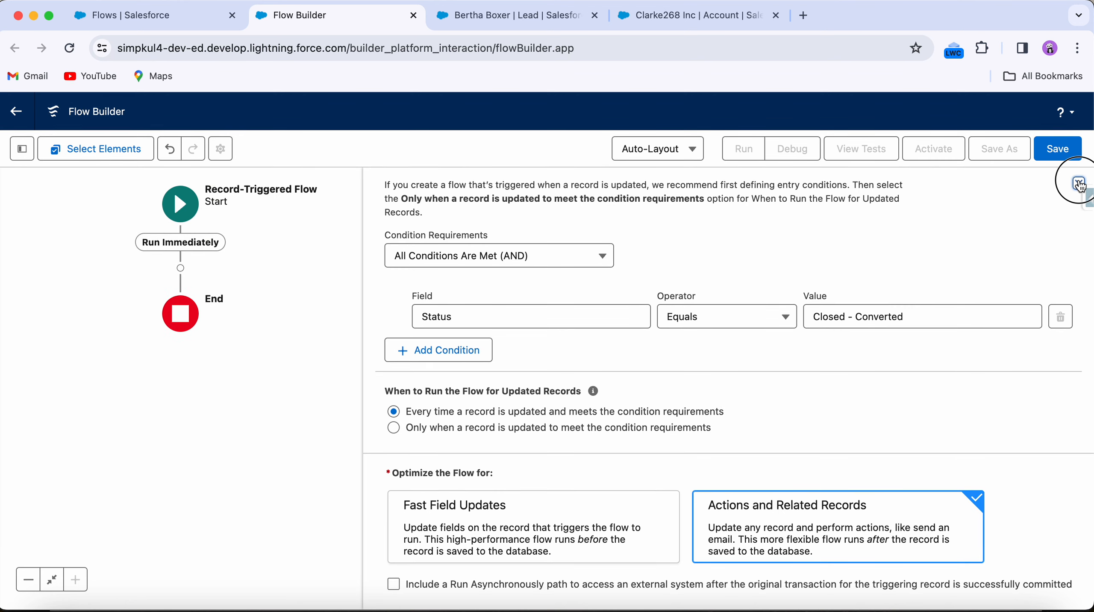
left_click(1078, 184)
Step: Add a Decision element after Run Immediately labelled Check whether Status is Updated, filling in its API name
left_click(184, 270)
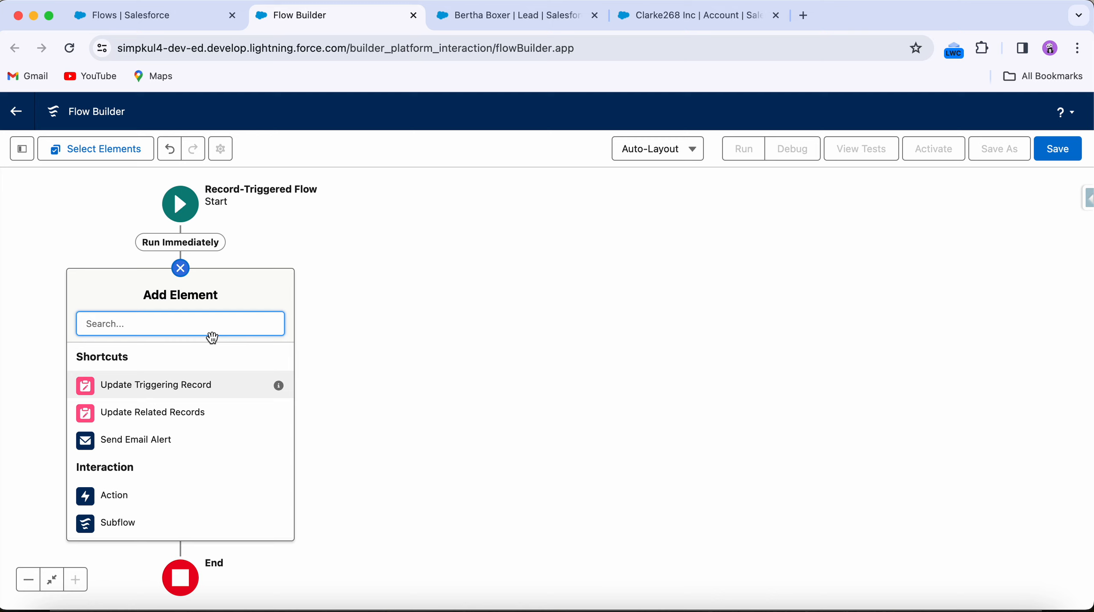
type("dec")
left_click(124, 362)
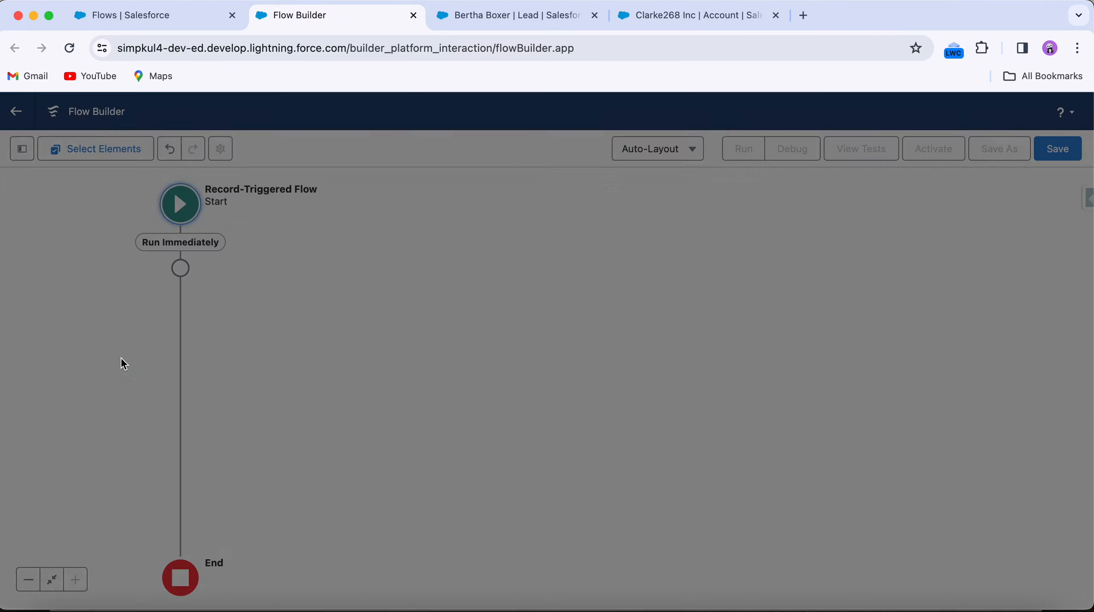
type("Check")
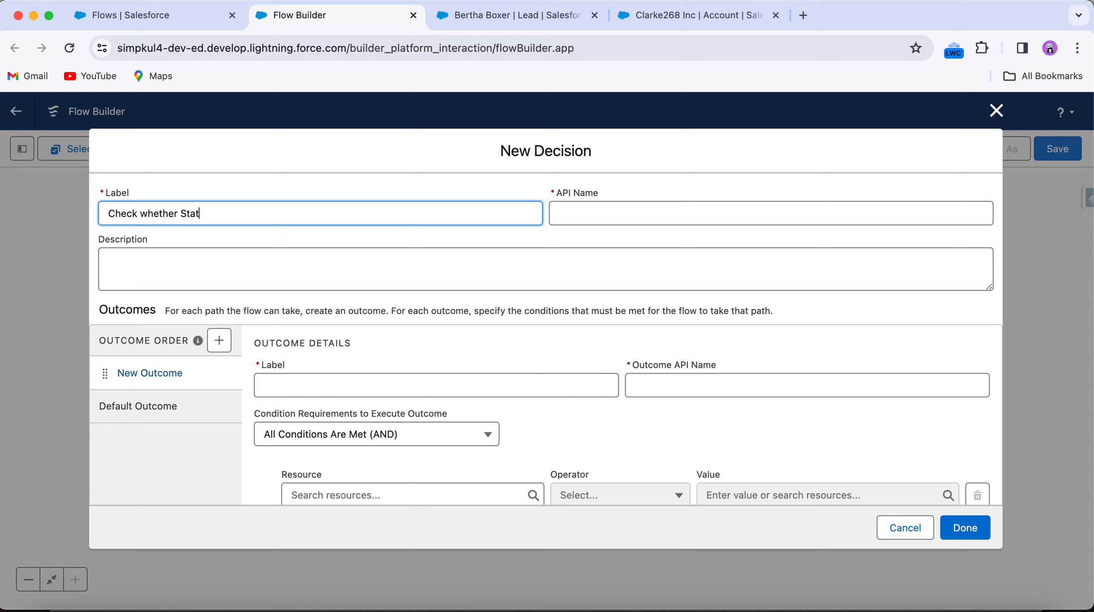
type("whether Status is Updated")
left_click(564, 213)
Step: Name the decision outcome Status is Updated and set its first condition resource to $Record > Status
scroll(484, 354, "down", 3)
left_click(326, 260)
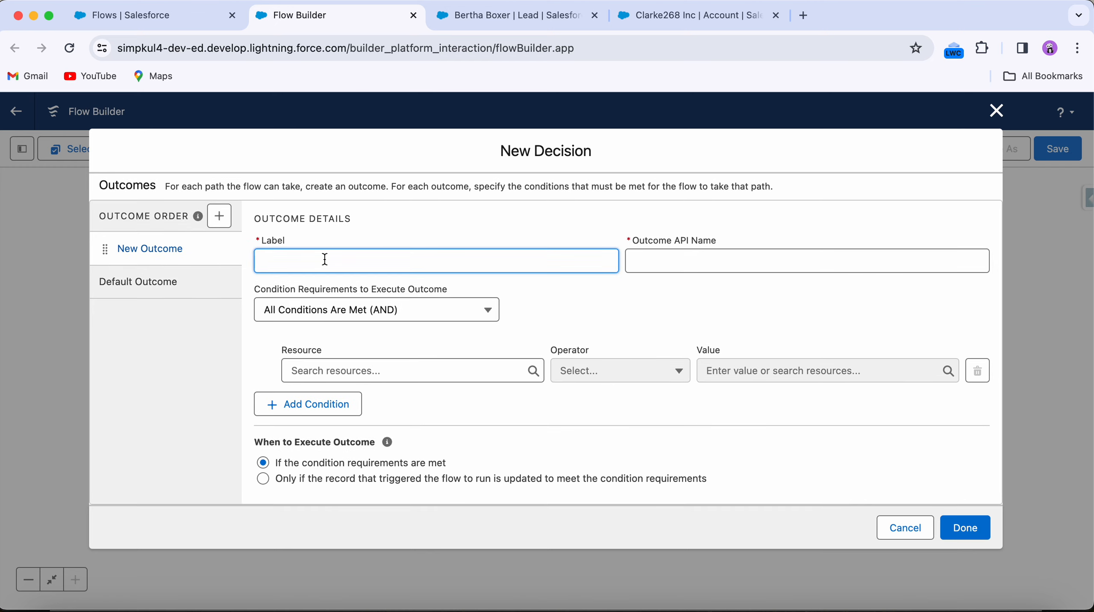
type("Status is Updated")
left_click(359, 364)
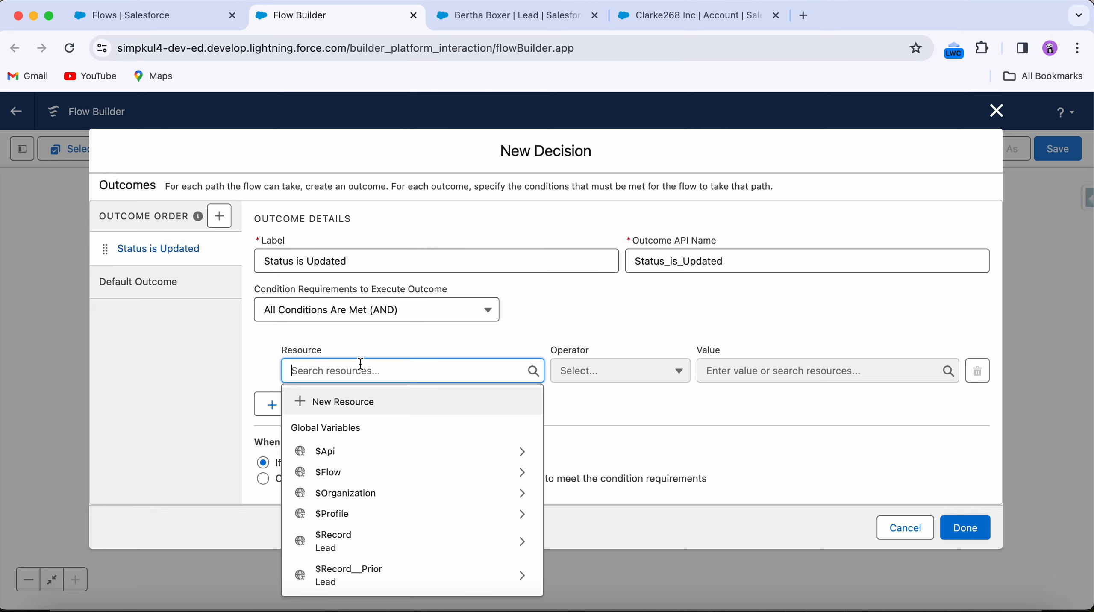
left_click(356, 544)
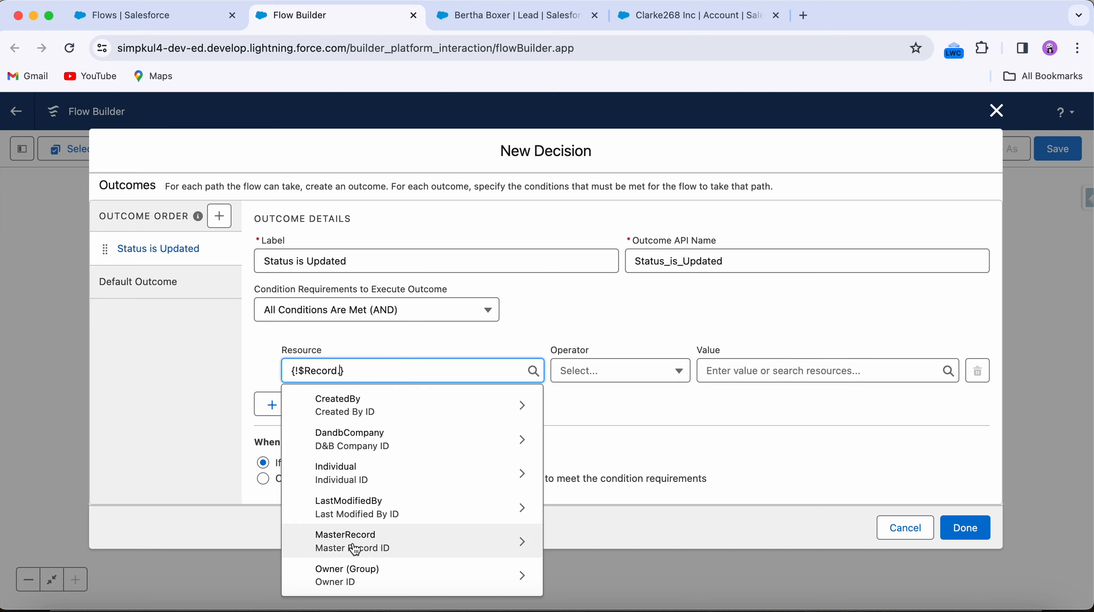
type("Sta")
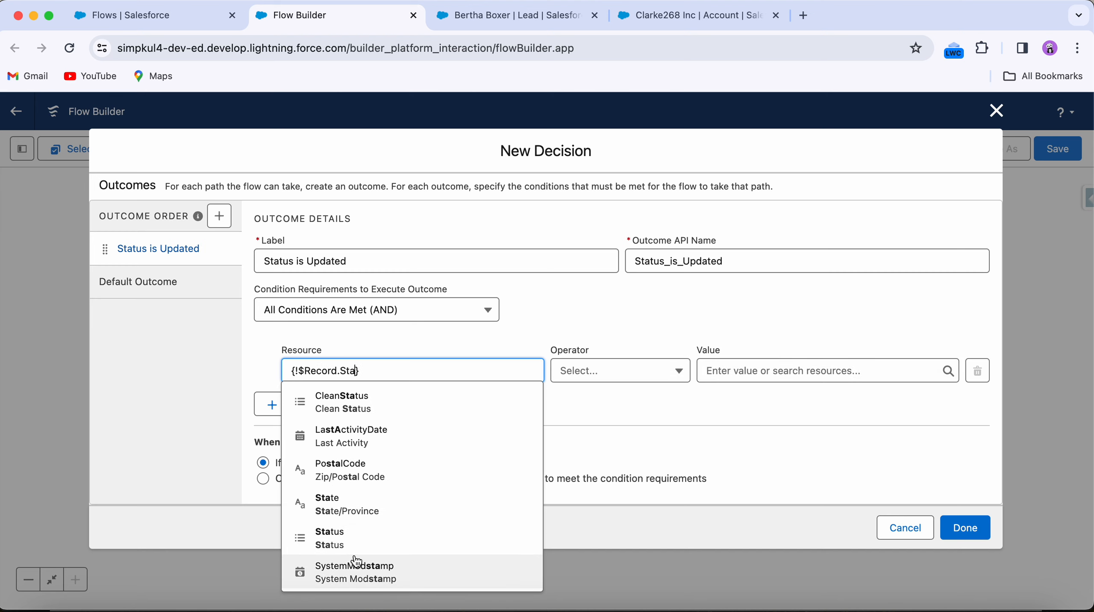
left_click(388, 524)
Step: Set the first condition to Does Not Equal with the value $Record__Prior.Status
left_click(644, 372)
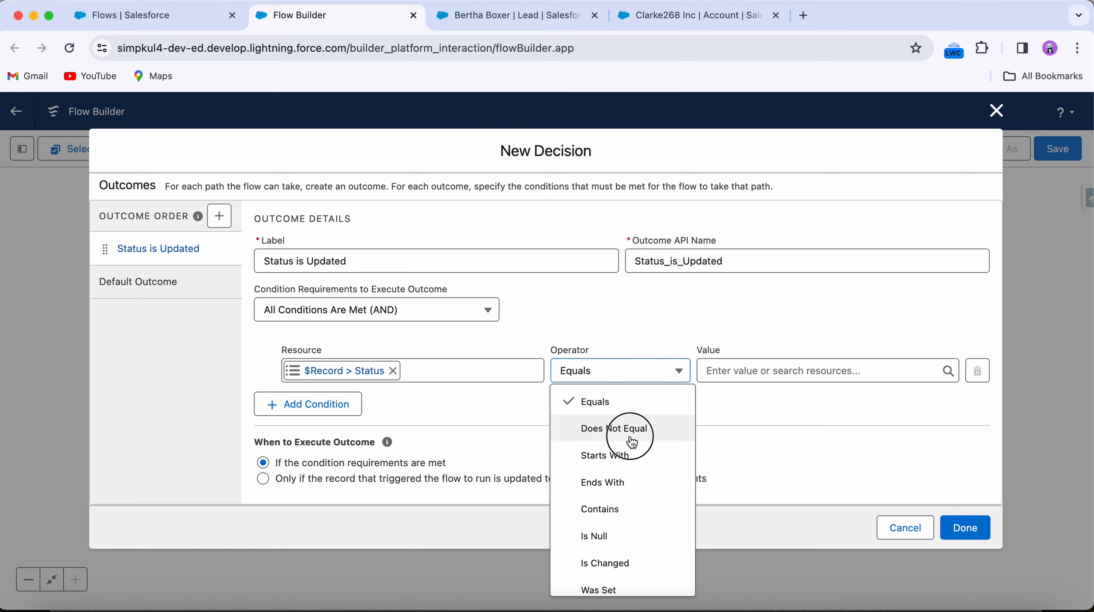
left_click(616, 429)
left_click(745, 372)
type("rec")
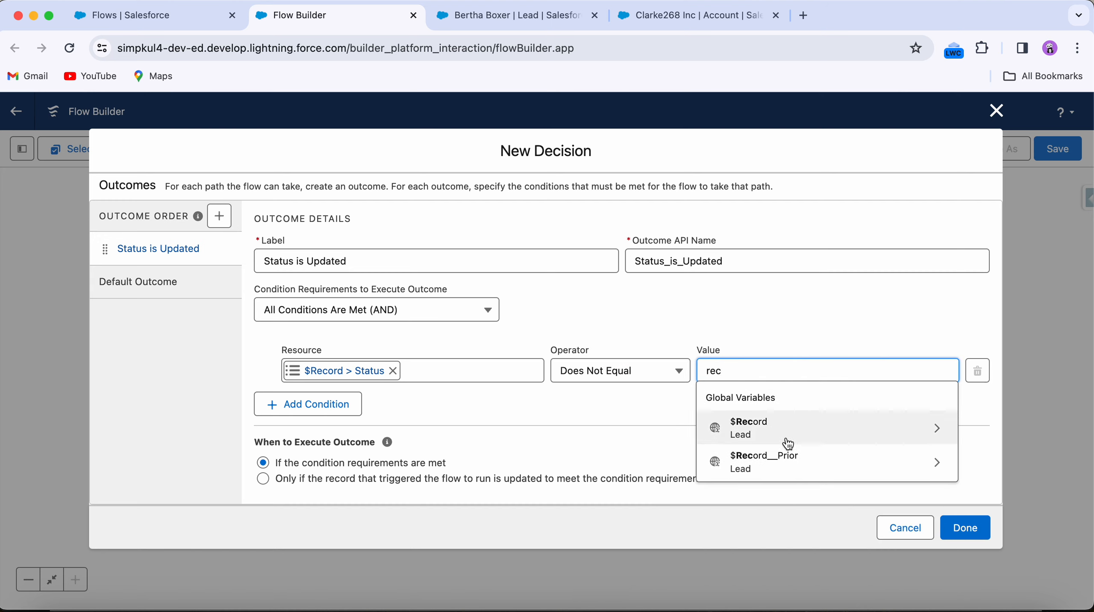
left_click(777, 458)
type("sa")
key("BackSpace")
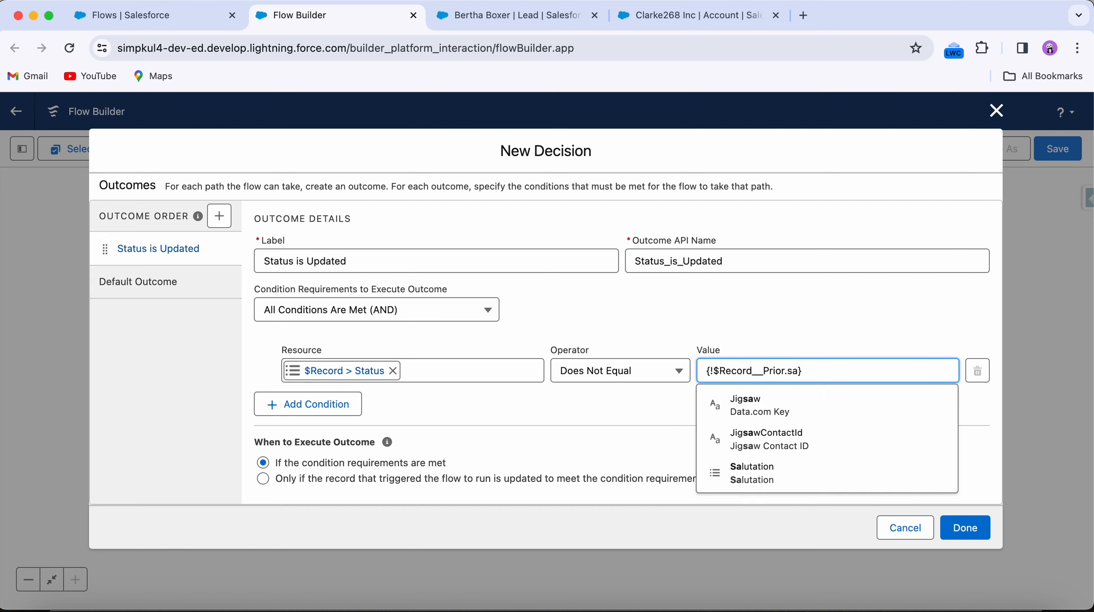
type("ta")
left_click(763, 539)
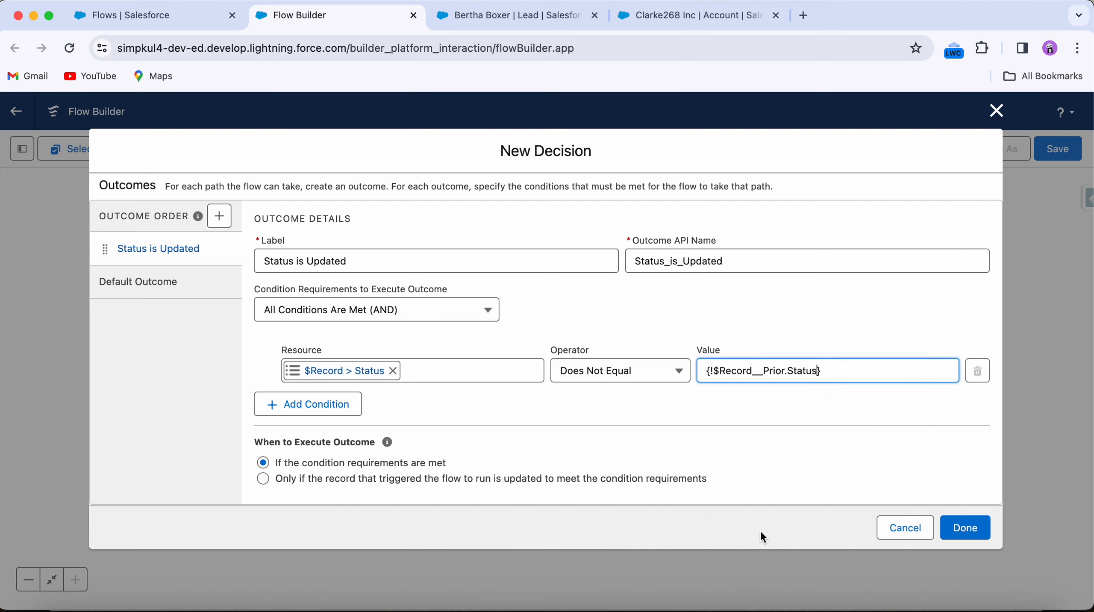
Step: Add a second condition whose resource is $Record__Prior > Status
left_click(355, 411)
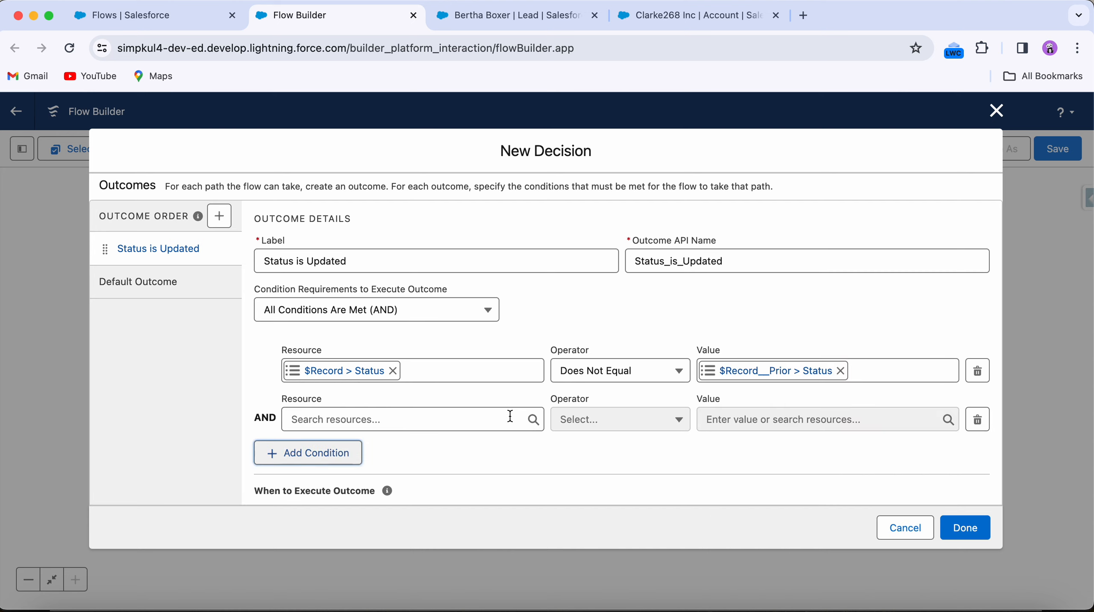
left_click(471, 419)
type("rec")
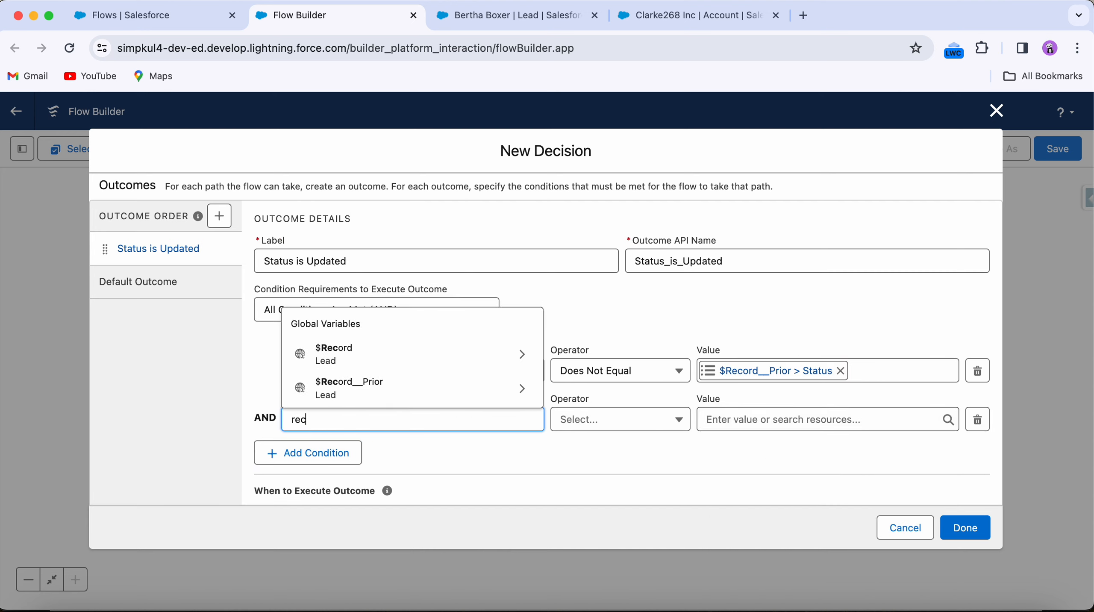
left_click(381, 391)
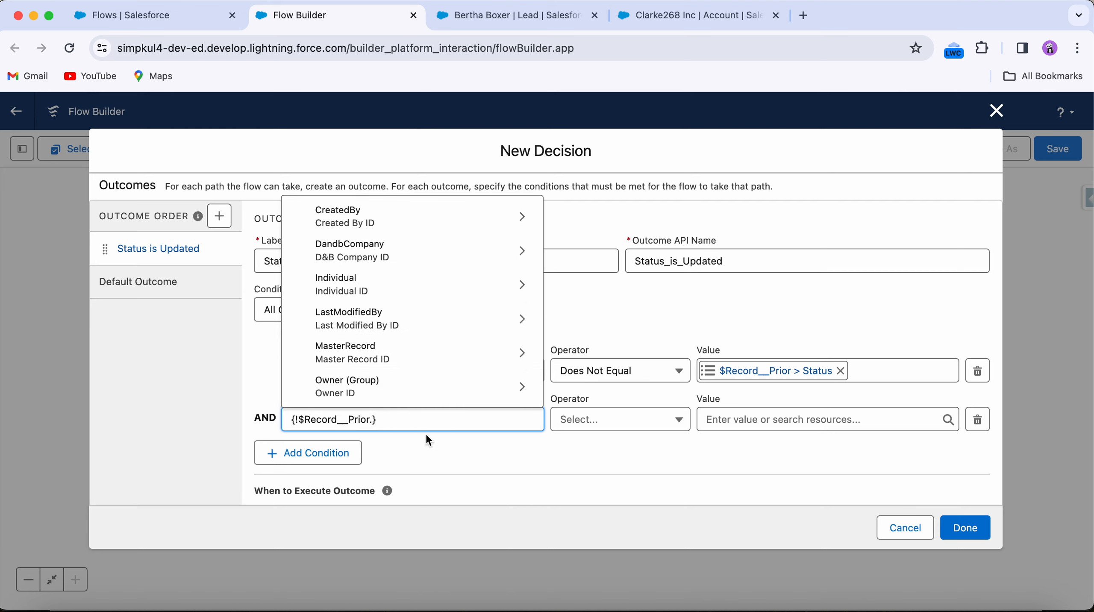
type("Stat")
left_click(391, 387)
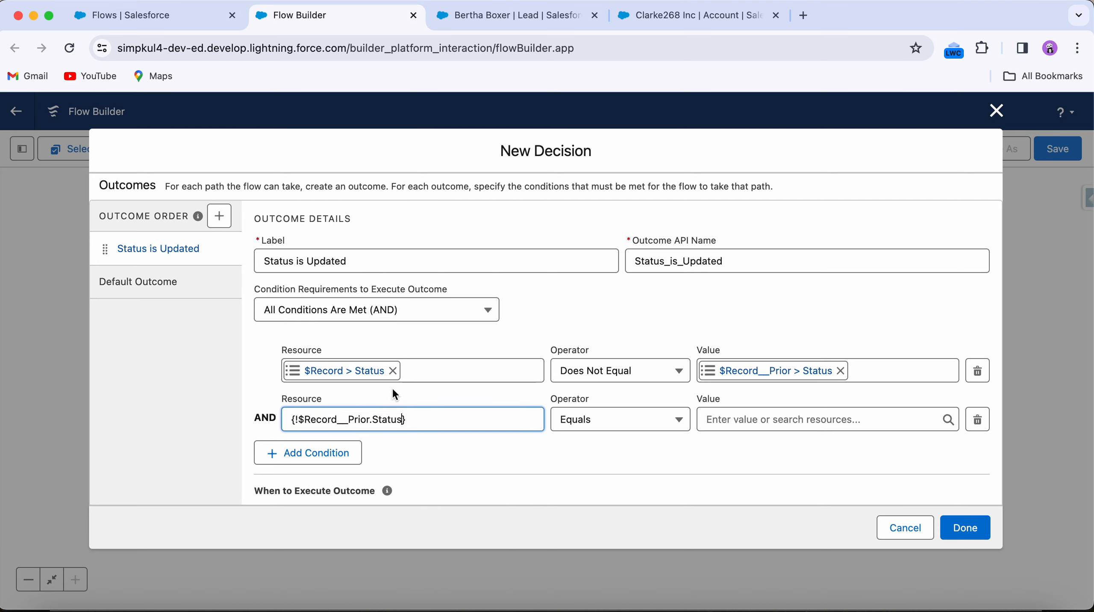
Step: Set the second condition to Does Not Equal with value Closed - Converted and finish the decision
left_click(578, 419)
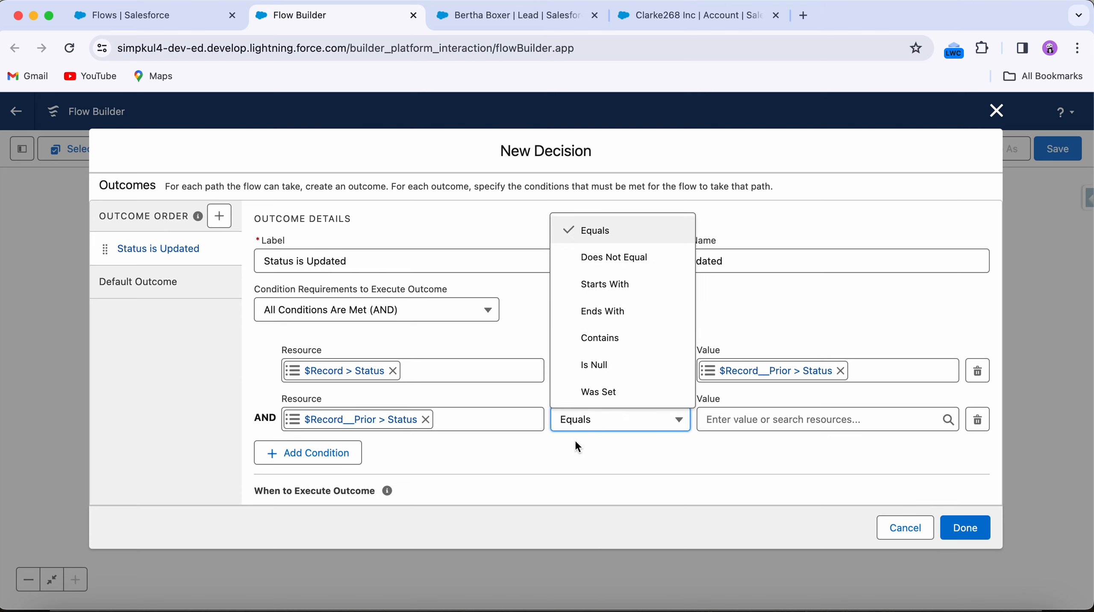
left_click(640, 261)
left_click(750, 419)
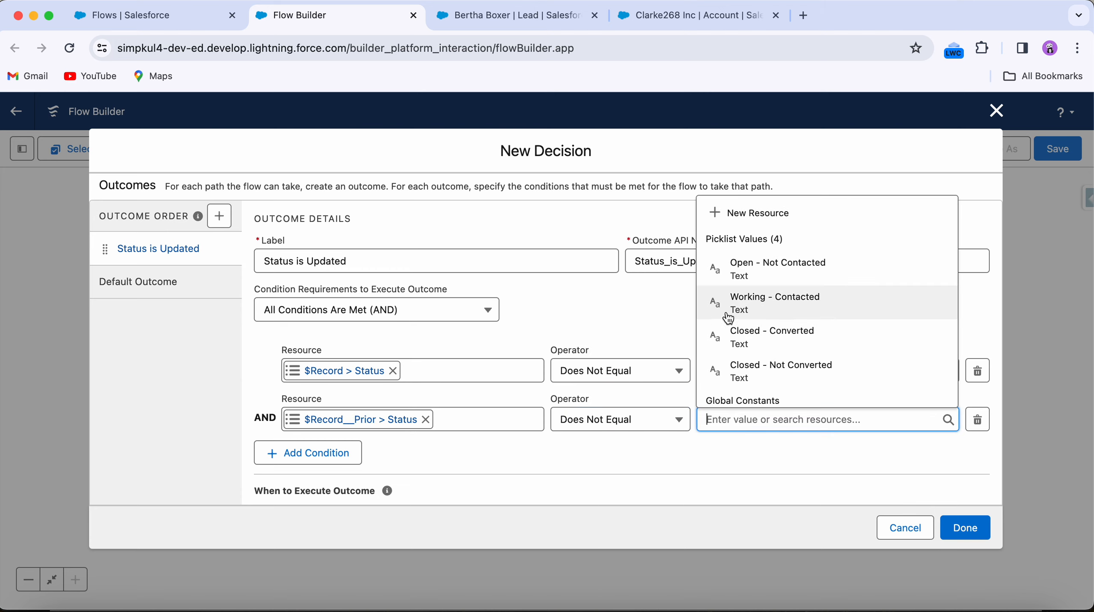
left_click(777, 333)
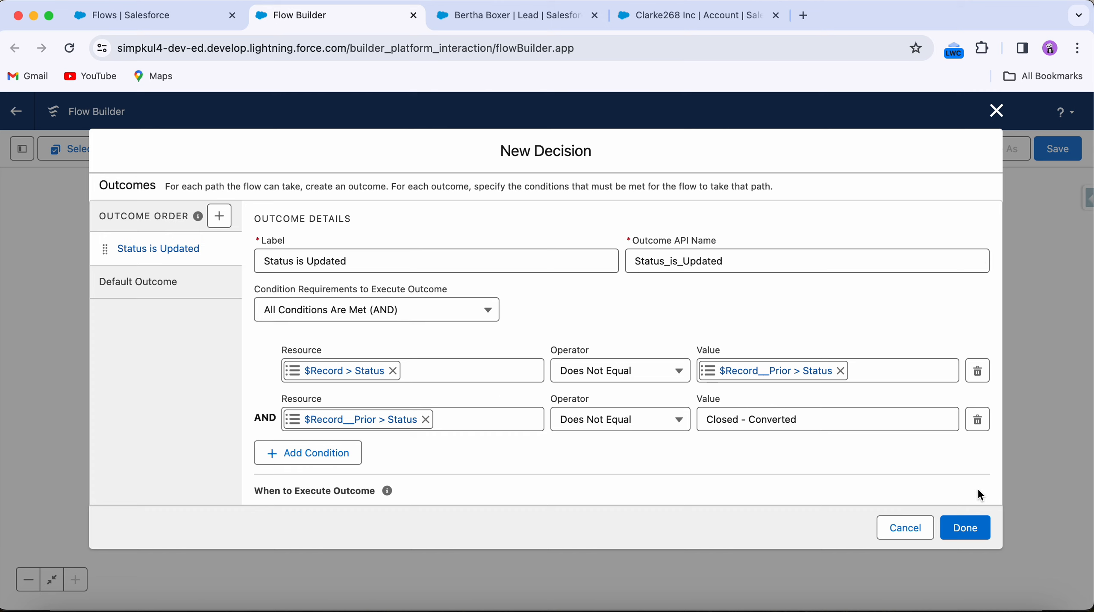
left_click(972, 528)
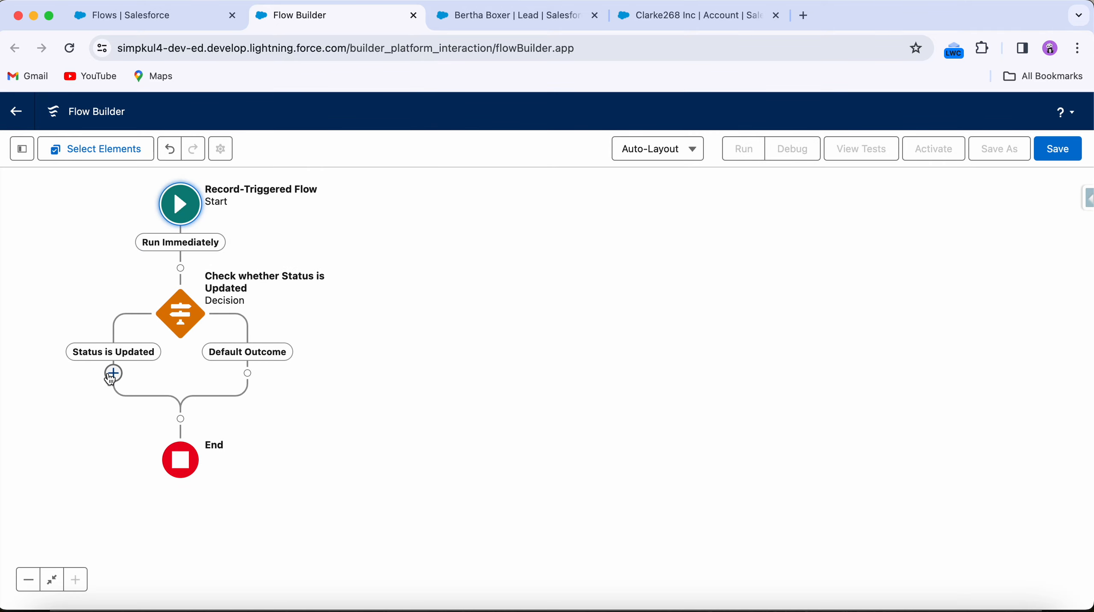
left_click(113, 375)
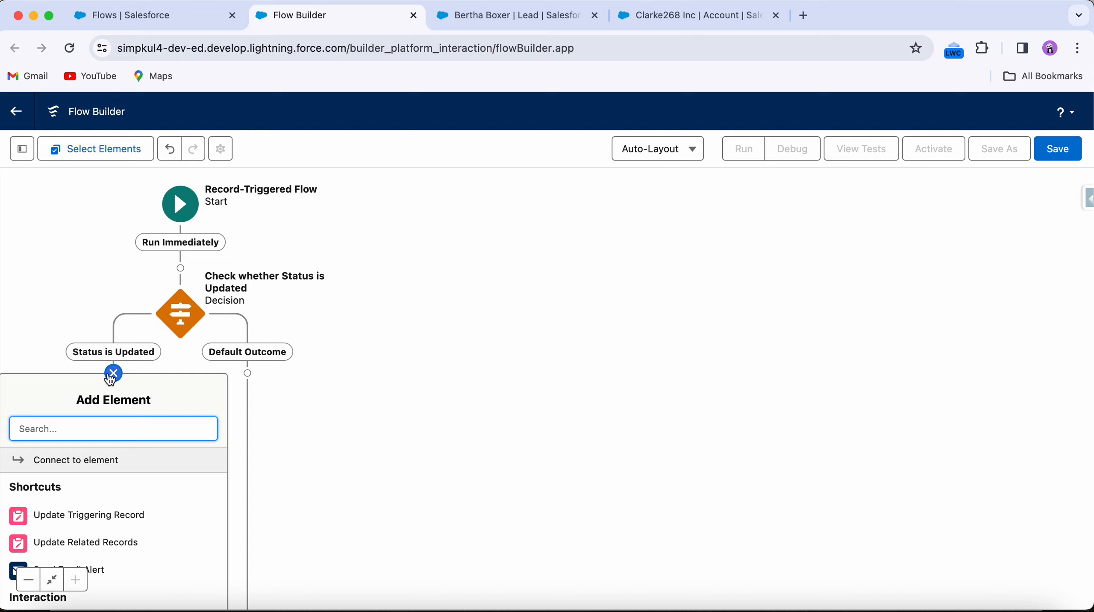
type("action")
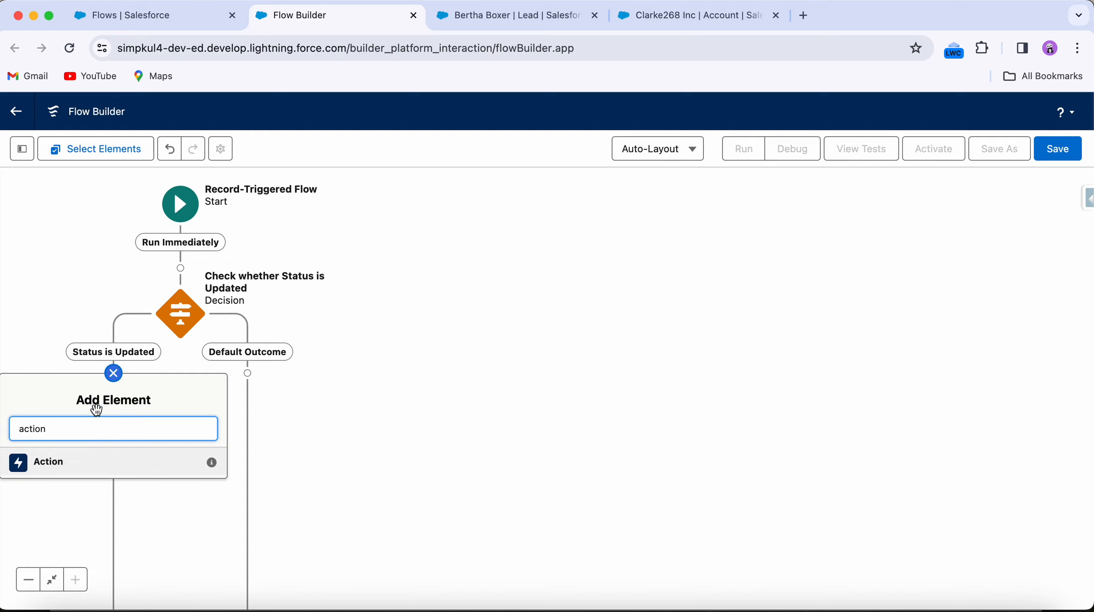
left_click(81, 463)
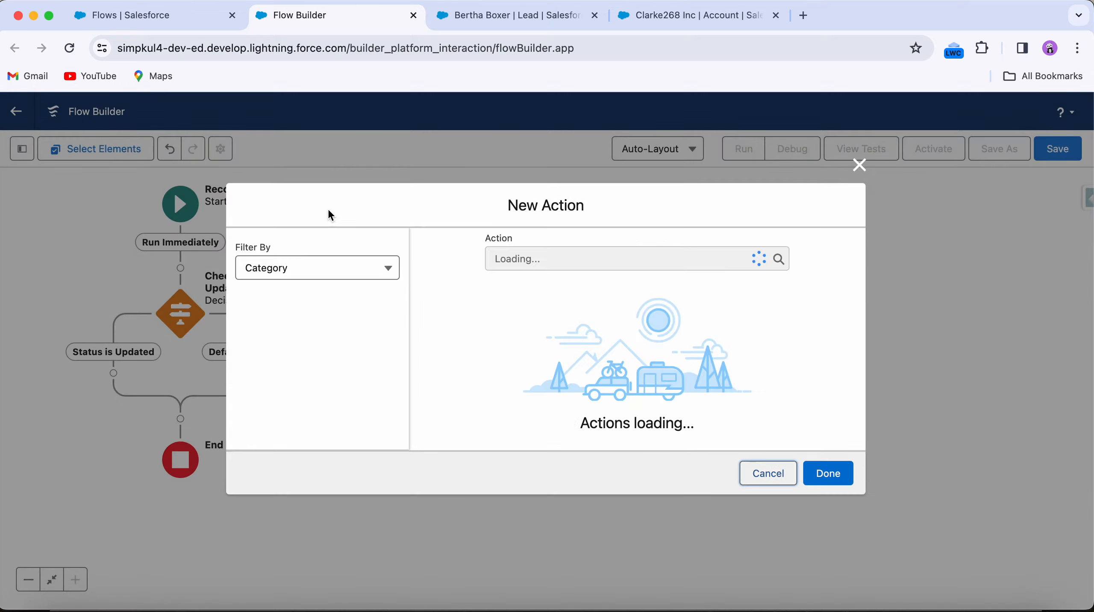
left_click(512, 204)
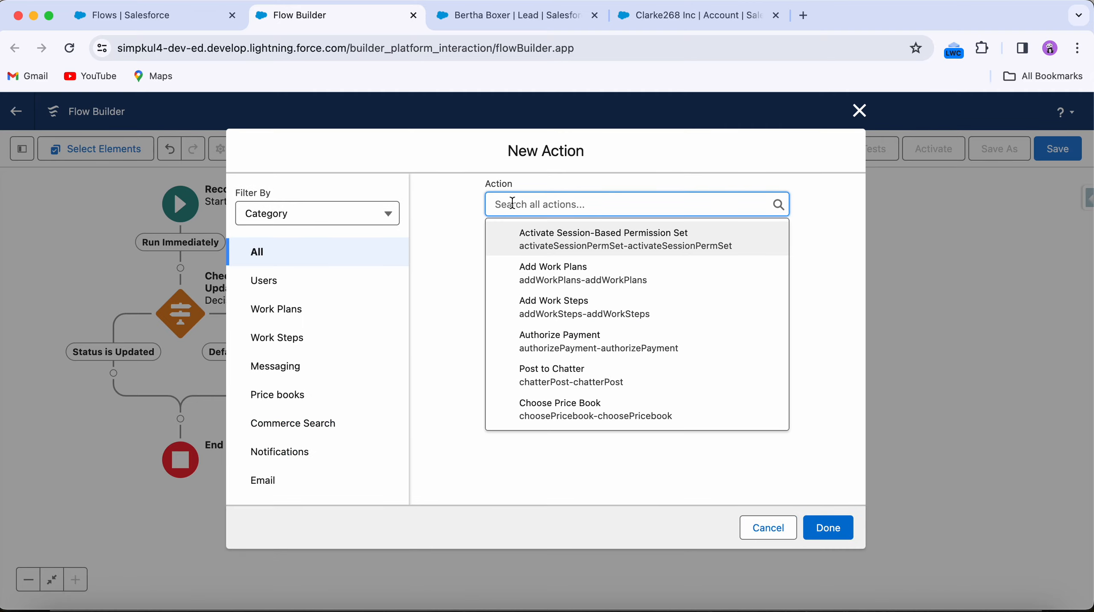
type("send")
left_click(556, 278)
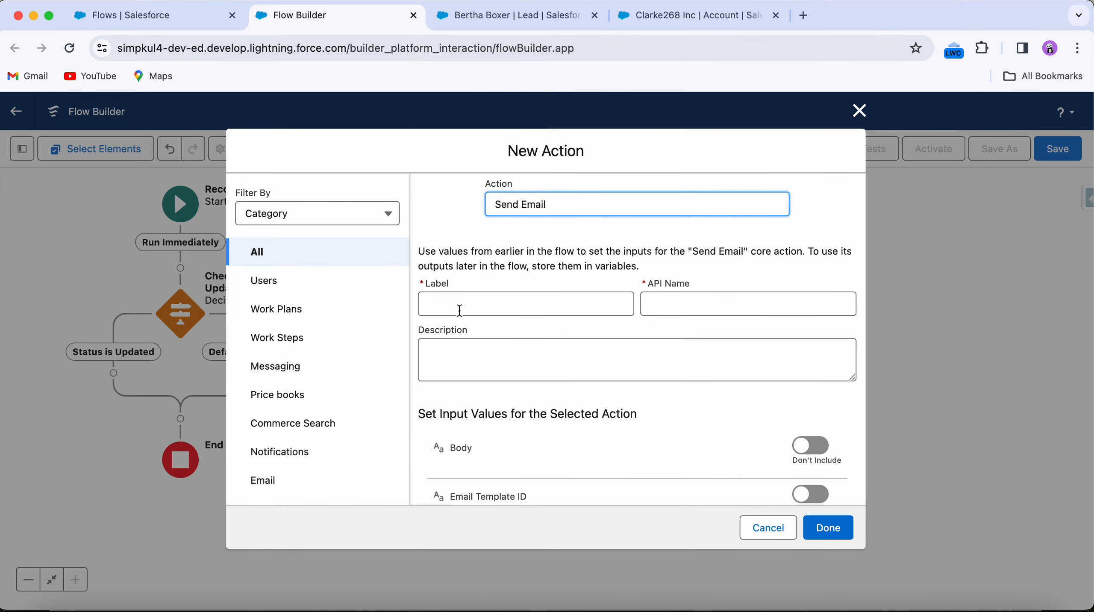
left_click(461, 302)
type("send ema")
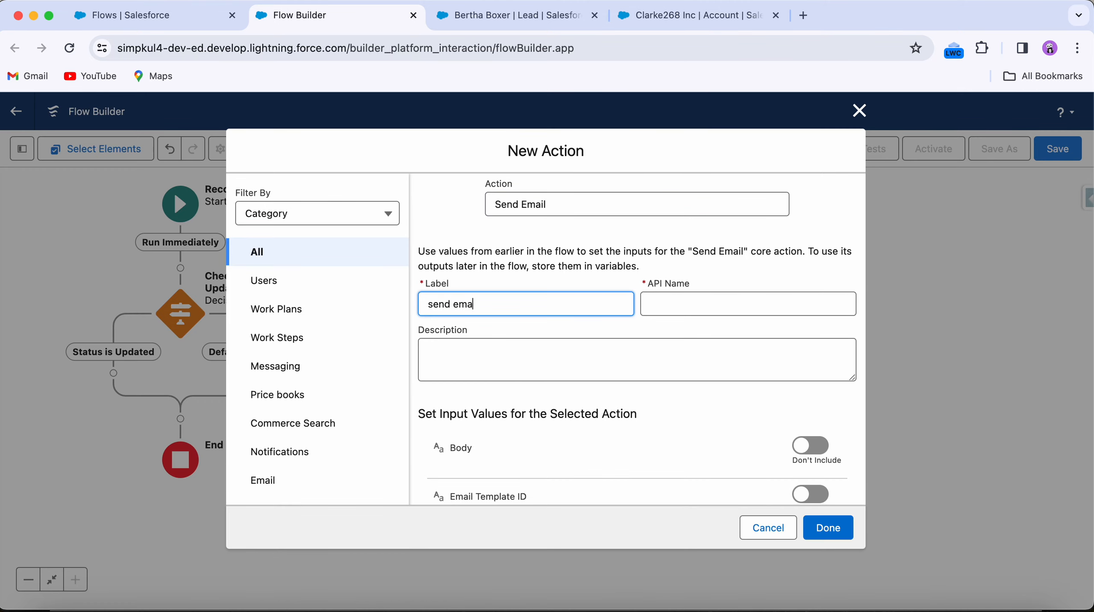
type("il")
left_click(697, 305)
scroll(542, 374, "down", 3)
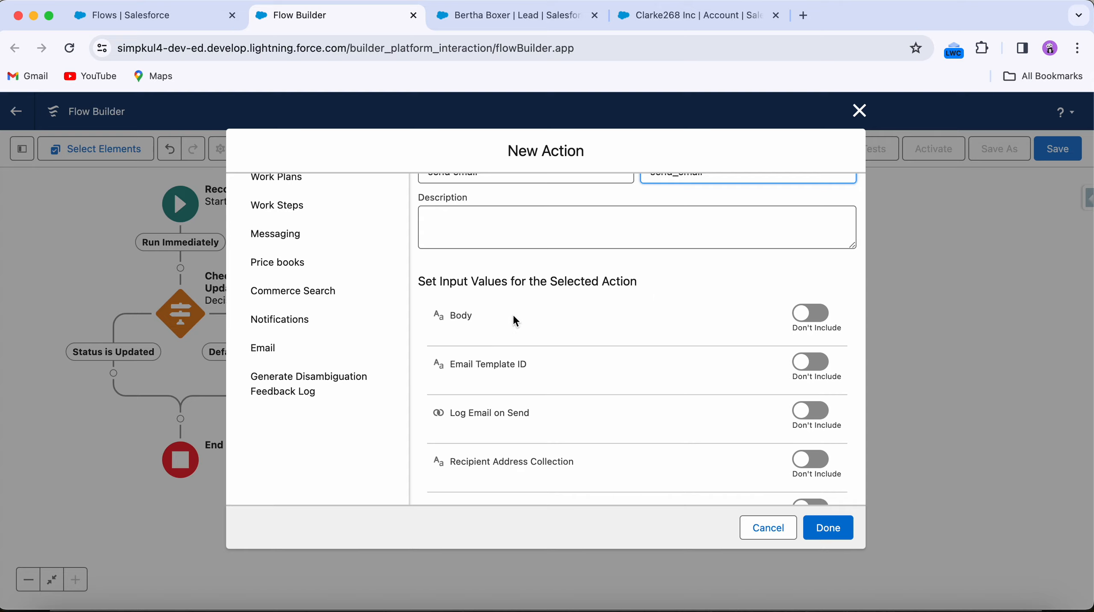
scroll(498, 329, "down", 1)
scroll(497, 328, "down", 2)
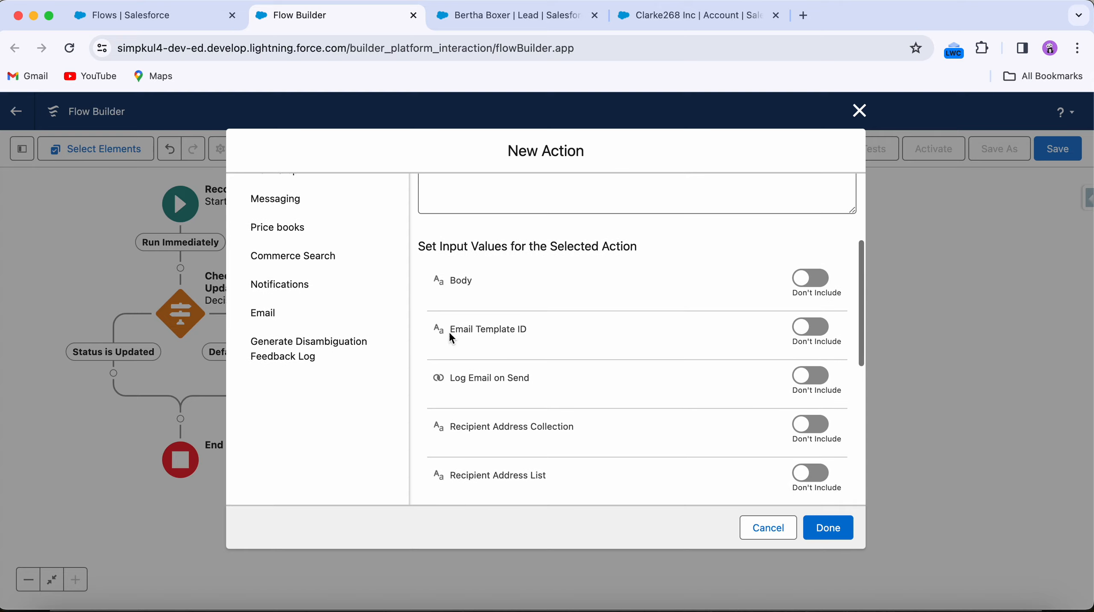
left_click(860, 112)
Step: Start a new Text Template resource and insert $Record > Name into its body, followed by 'is Converted'
left_click(23, 149)
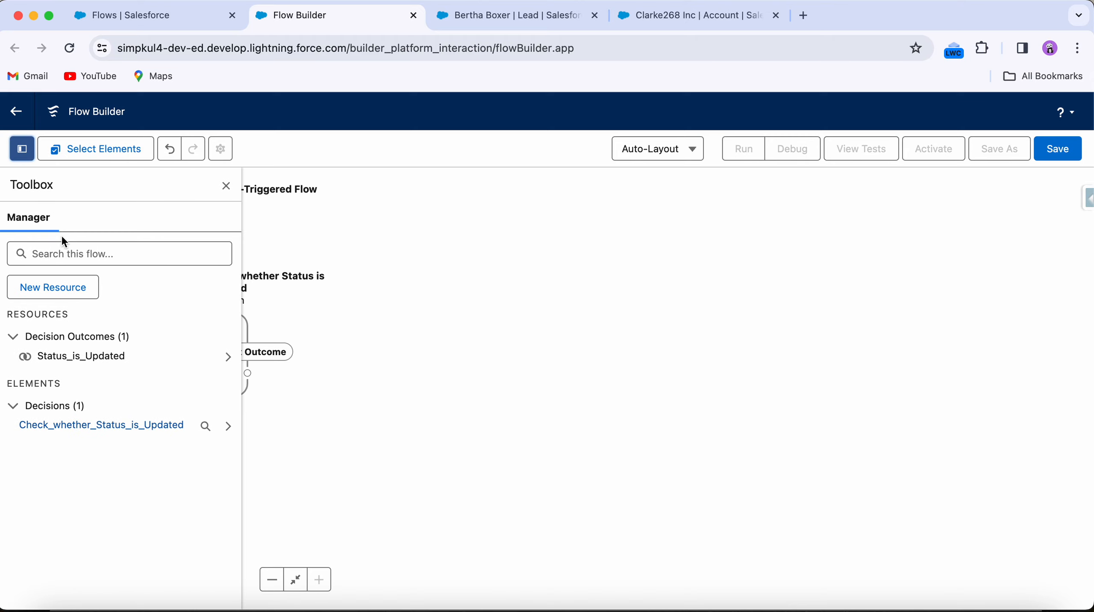
left_click(57, 293)
left_click(364, 286)
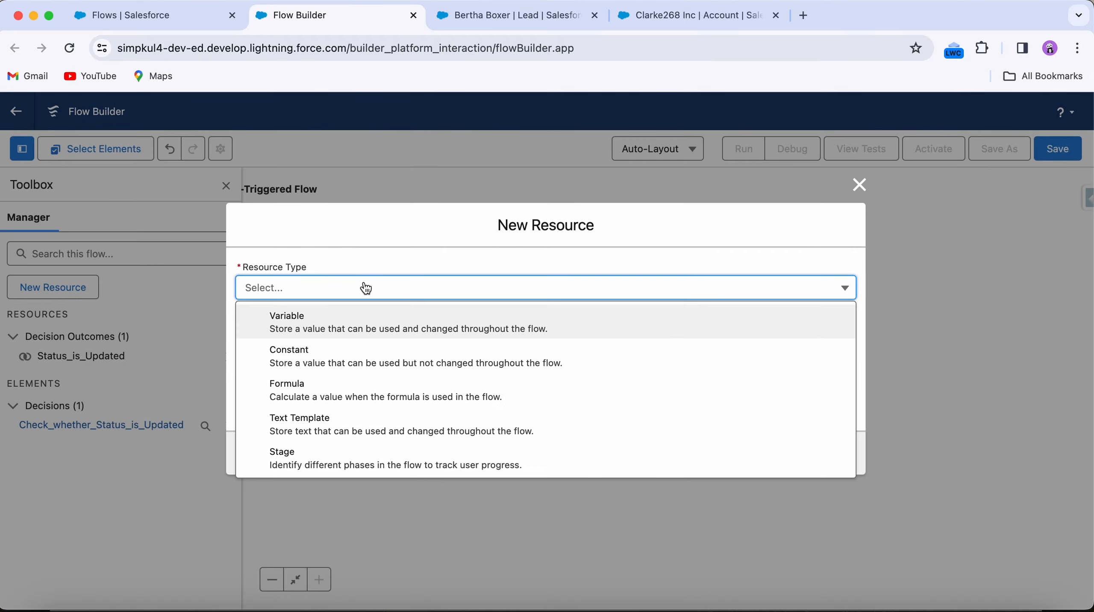
left_click(382, 418)
left_click(298, 477)
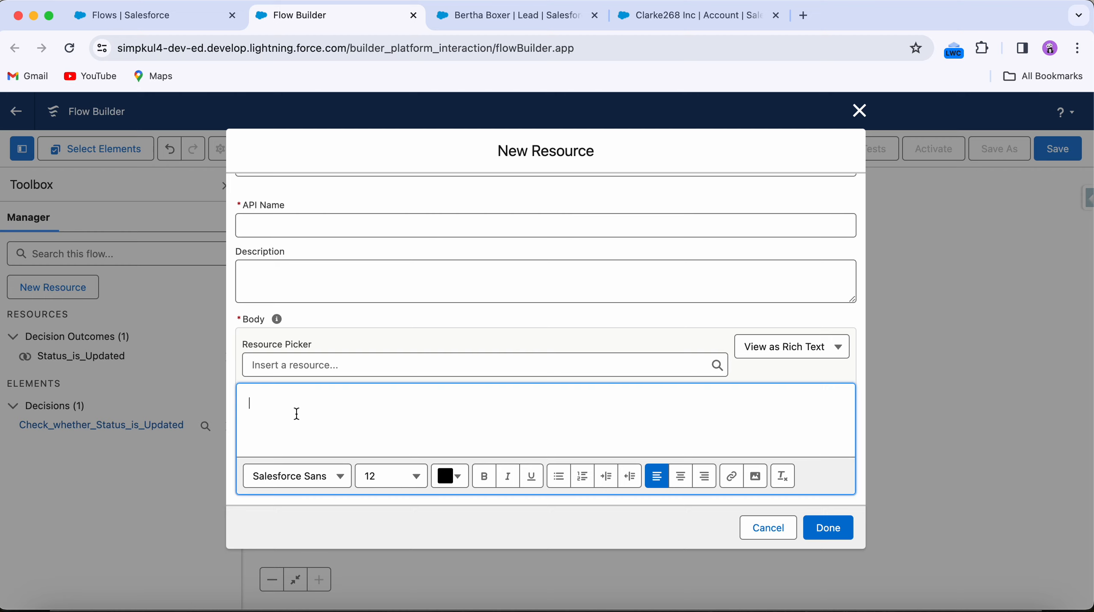
left_click(290, 367)
type("rec")
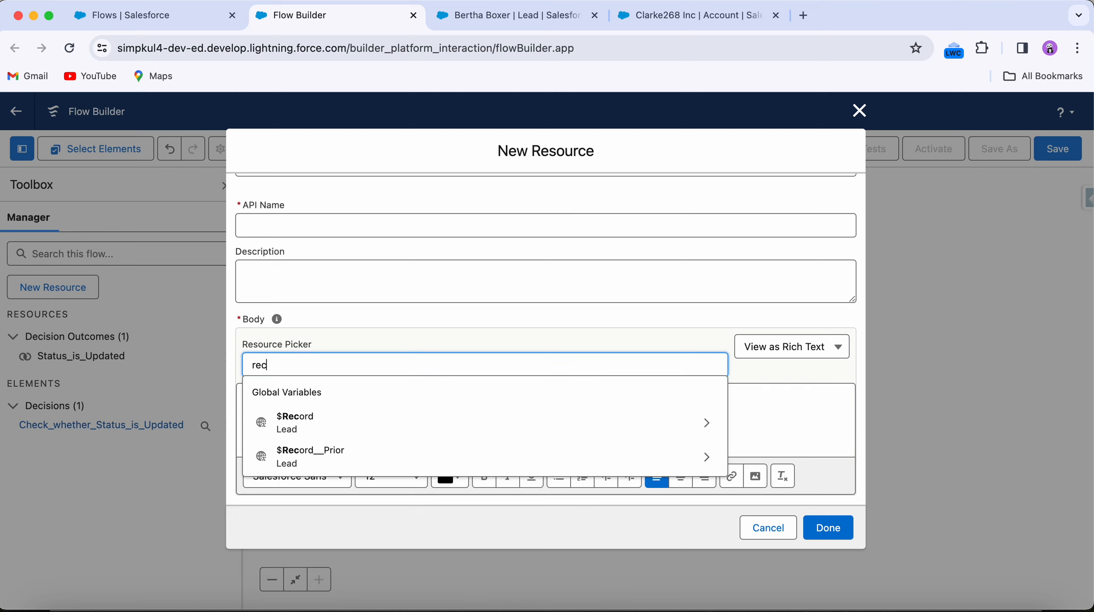
left_click(283, 424)
type("Name")
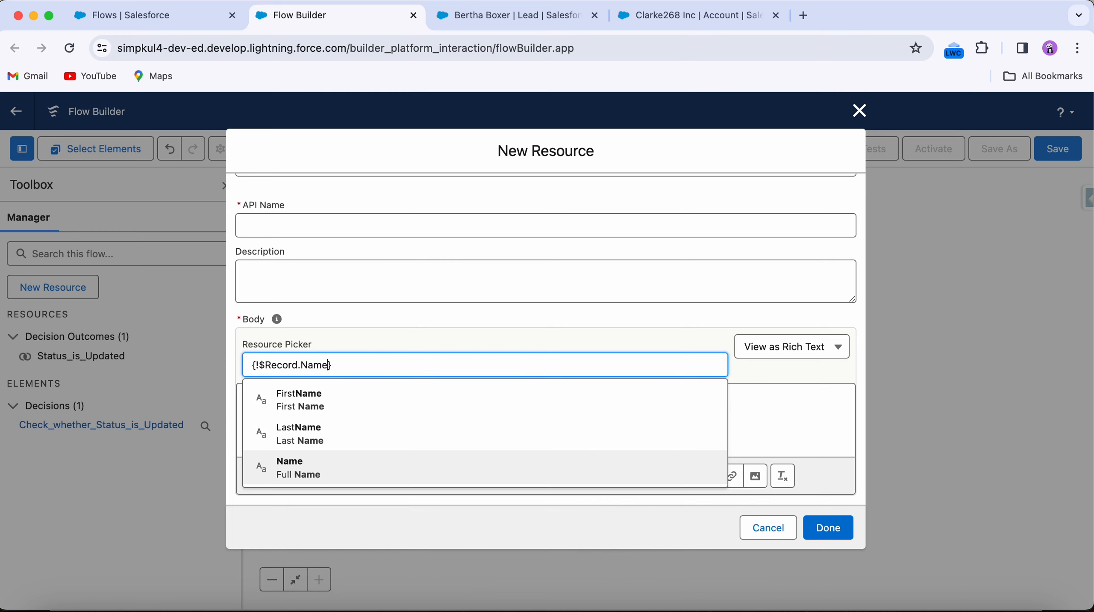
left_click(377, 471)
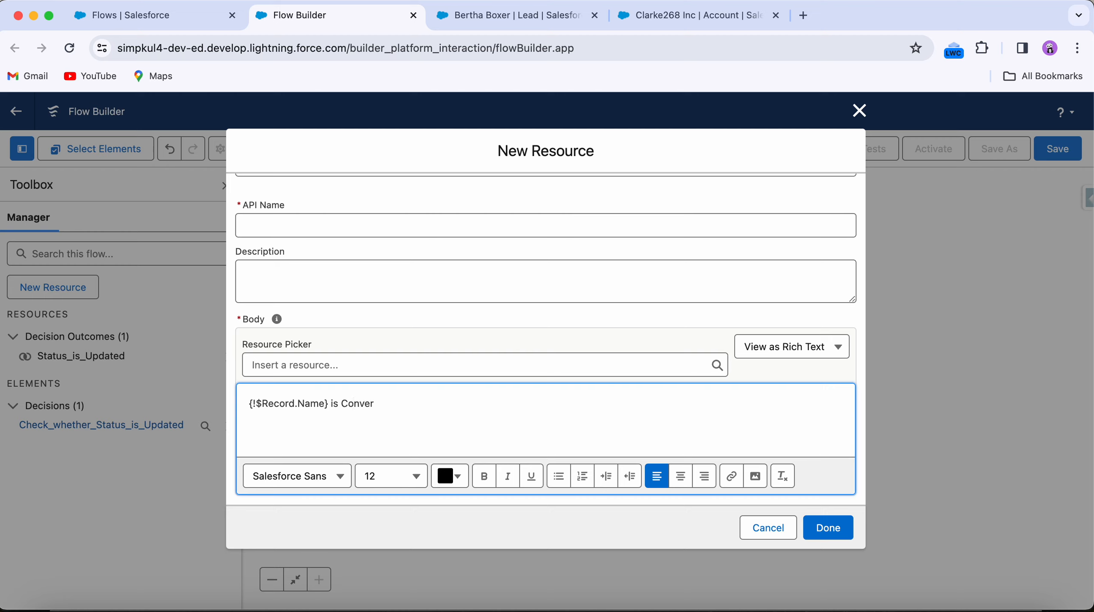
Step: Switch the template body to plain text and delete the surrounding <p> tags
left_click(805, 348)
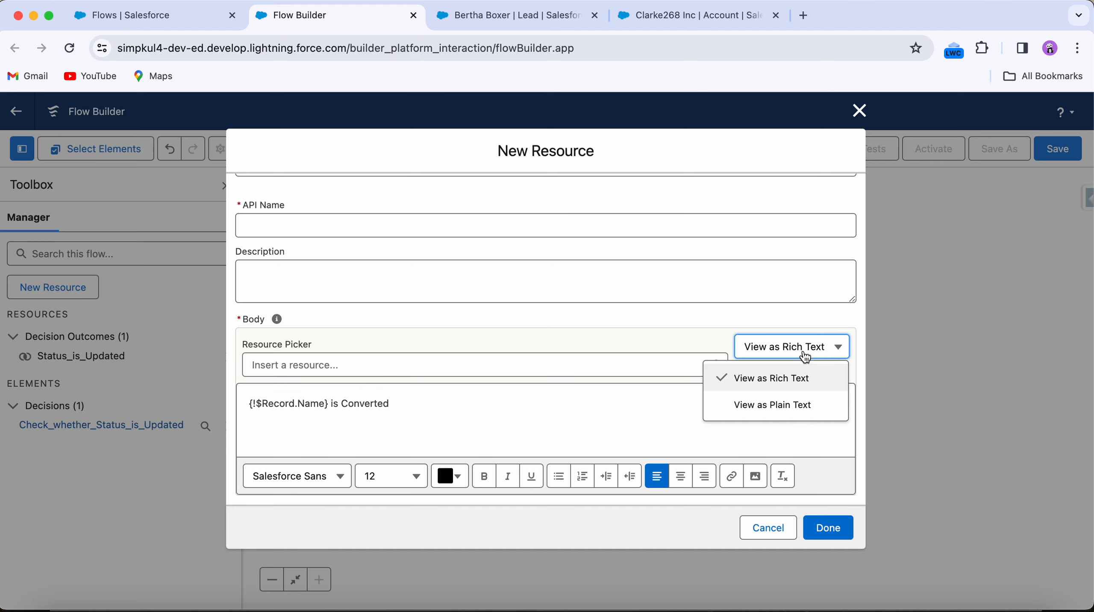
left_click(800, 403)
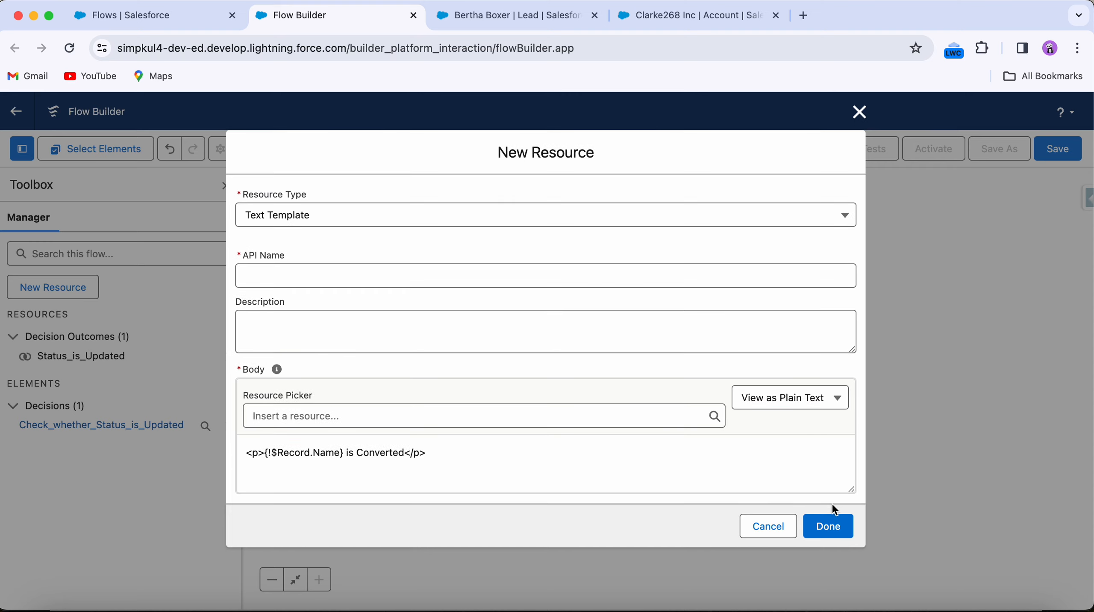
left_click(462, 469)
key("BackSpace")
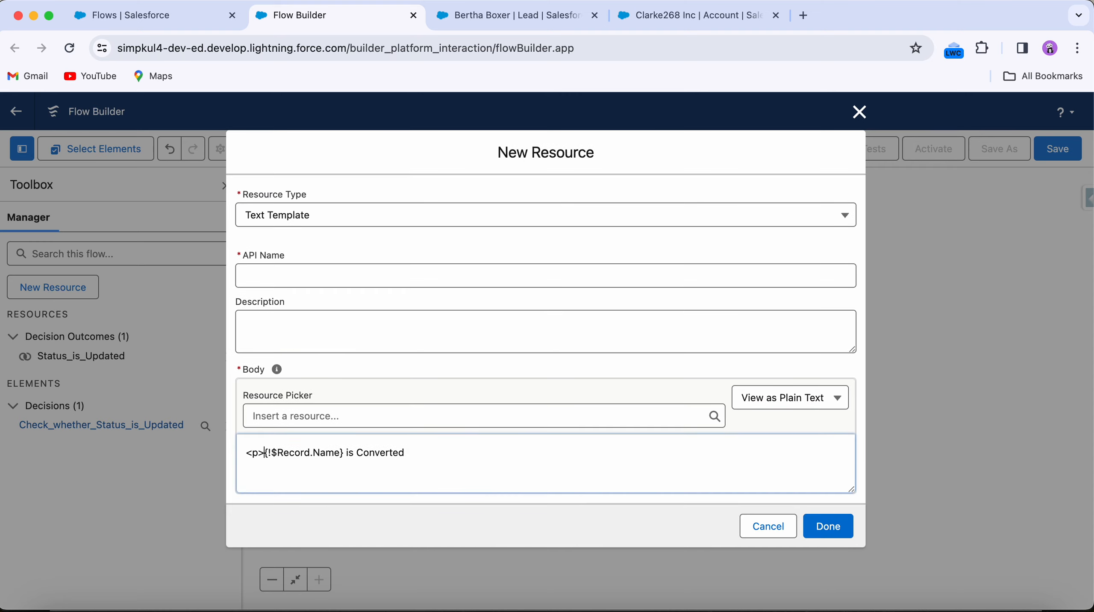
key("BackSpace")
key("BackSpace")
key("BackSpace")
Step: Give the text template the API name Body and save it
left_click(827, 523)
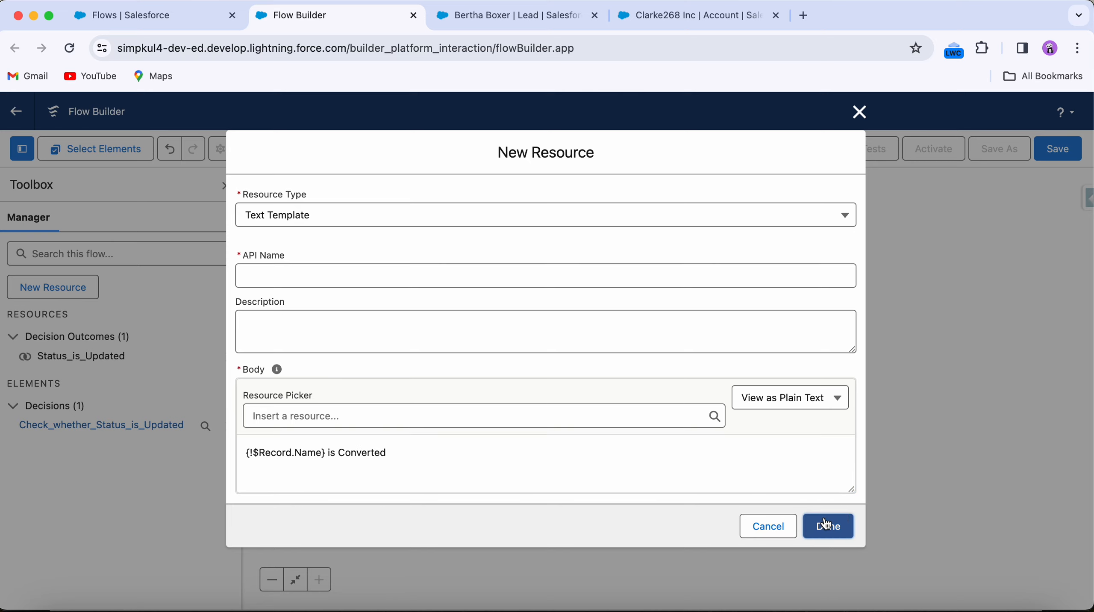
left_click(282, 270)
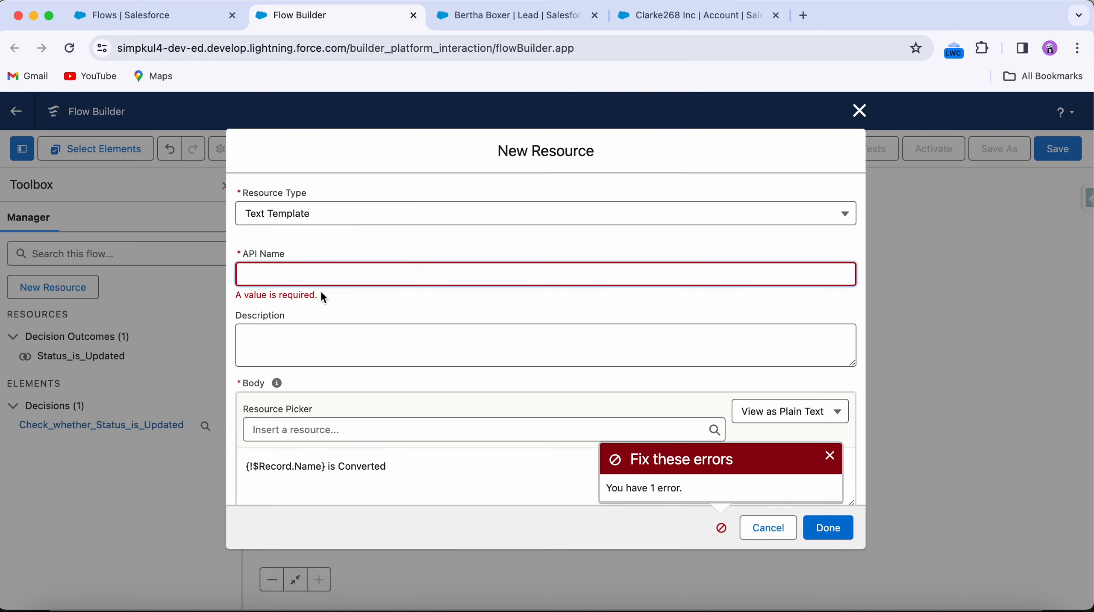
type("Body")
left_click(810, 536)
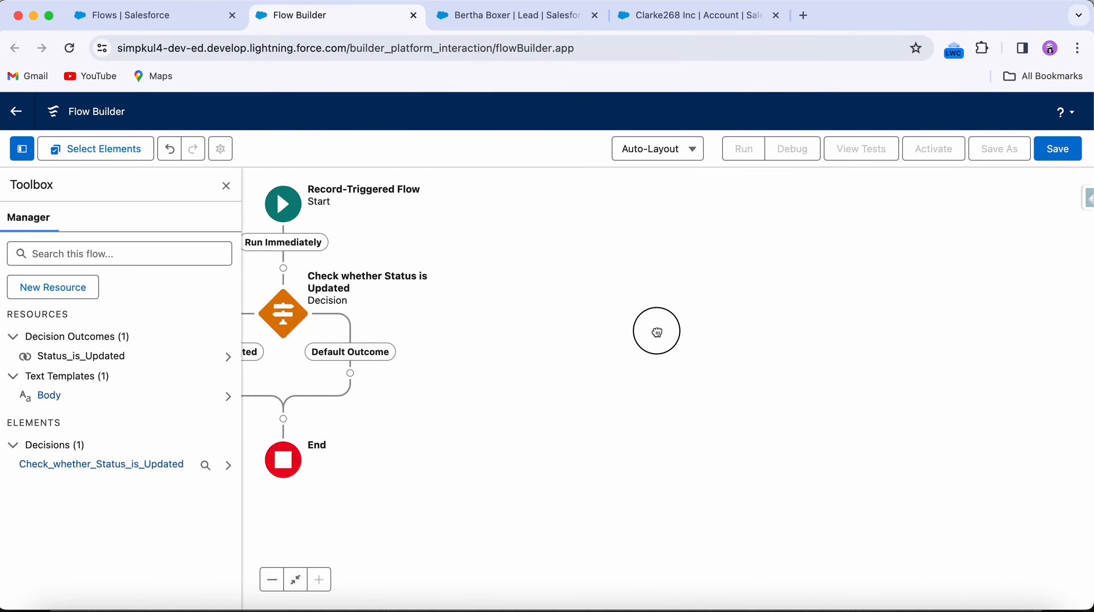
Step: Add a Send Email action on the Status is Updated path labelled Send Email, filling in its API name
left_click(425, 371)
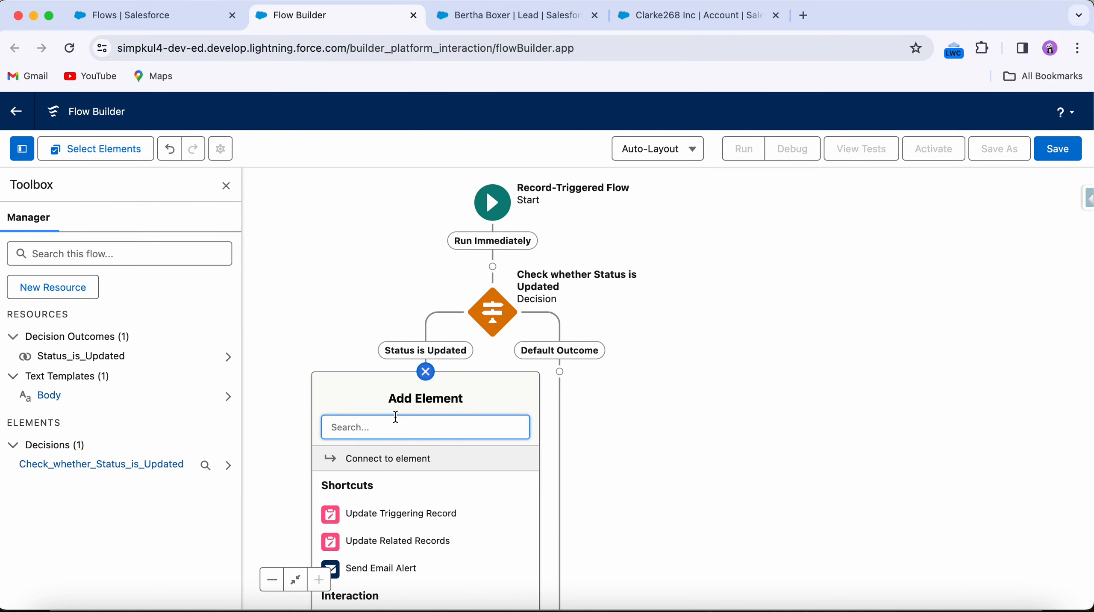
type("Act")
left_click(385, 460)
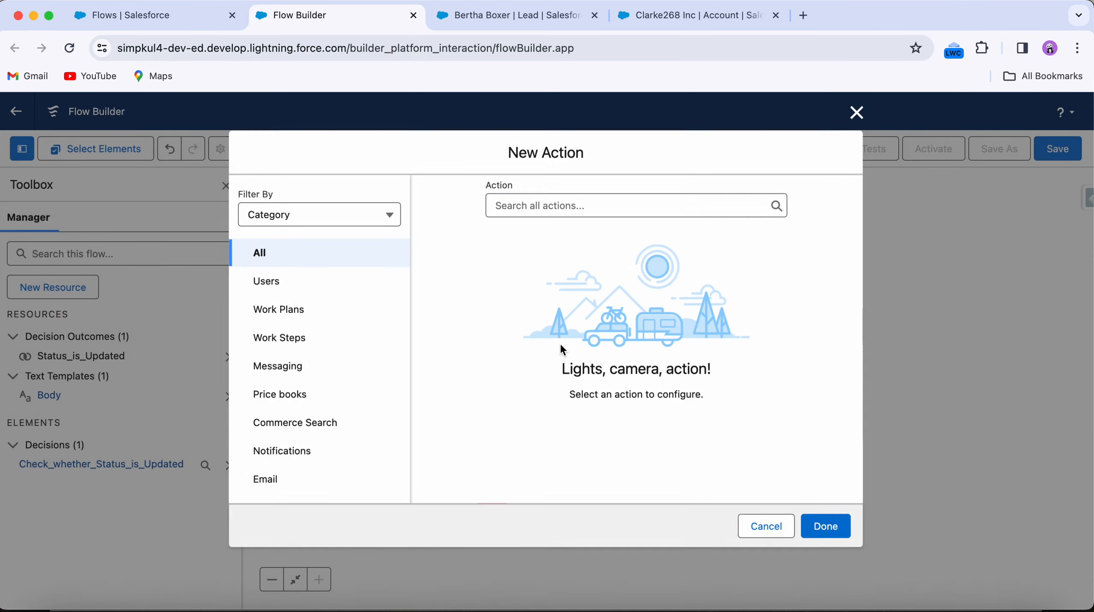
left_click(552, 205)
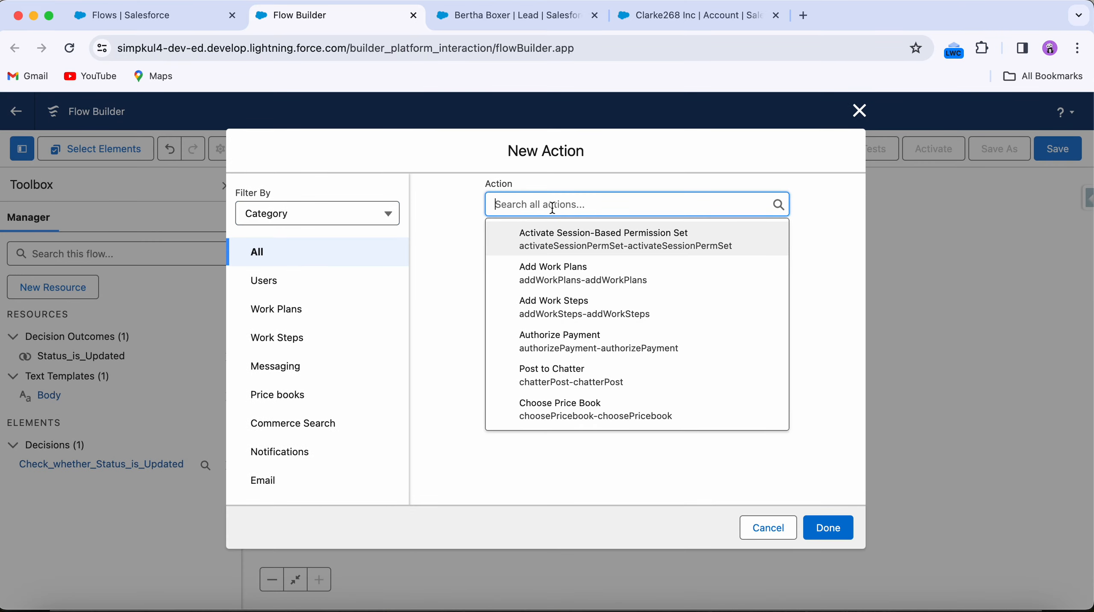
type("Send")
left_click(639, 274)
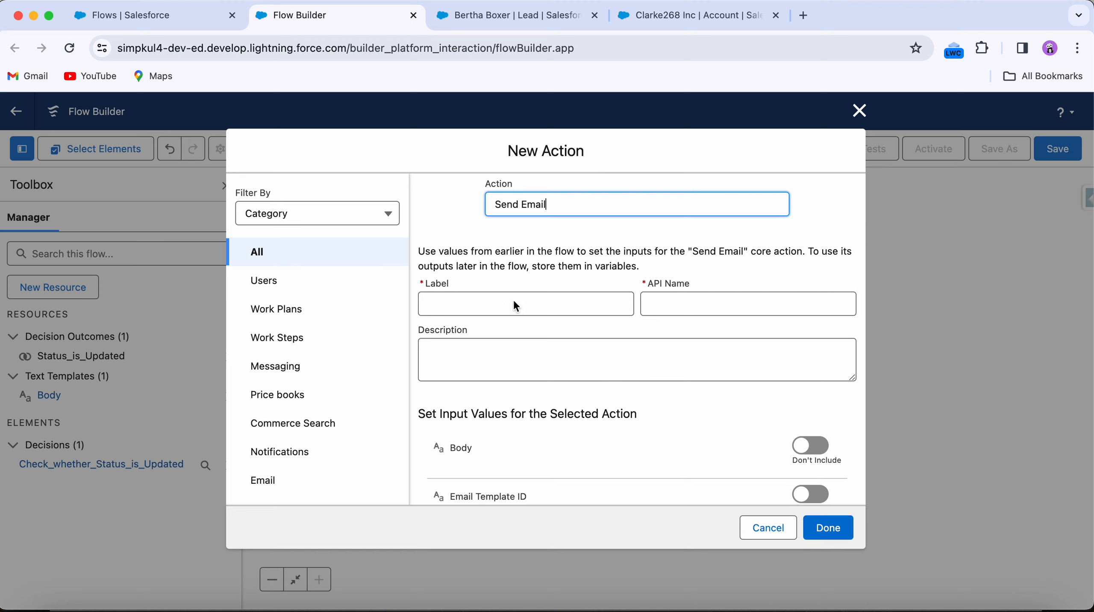
left_click(505, 300)
type("Send E")
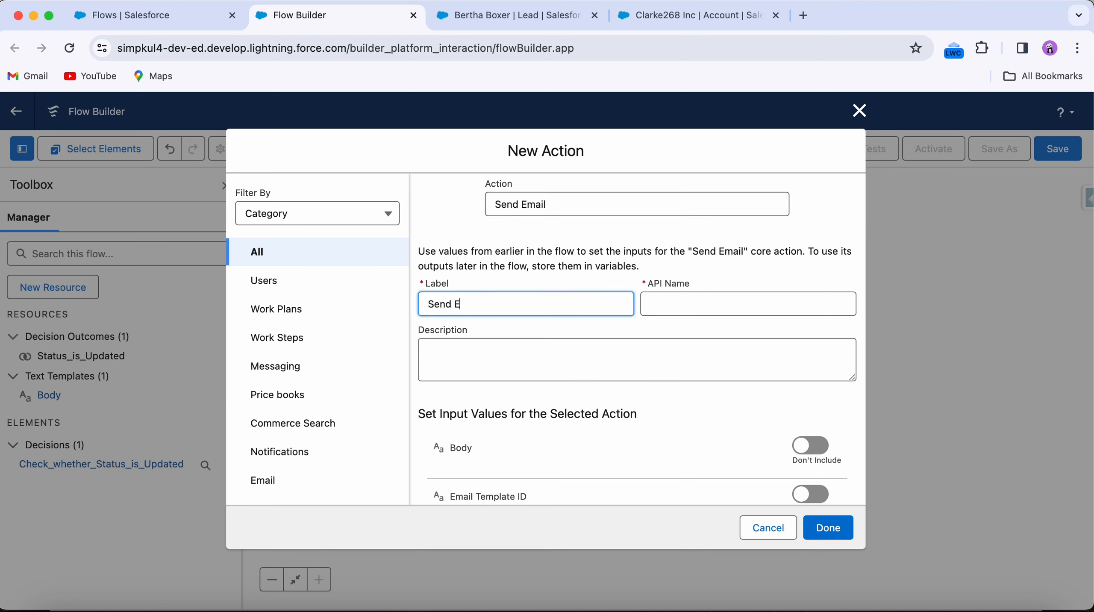
type("mail")
key("Tab")
Step: Include the action's Body input and set it to the Body text template
scroll(550, 395, "down", 5)
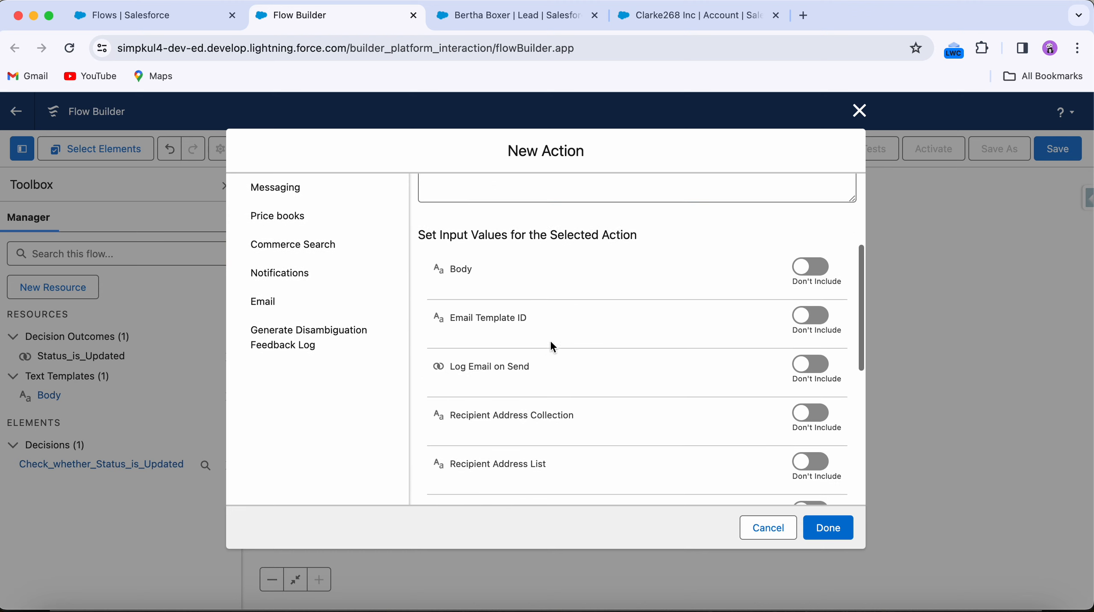
left_click(811, 265)
left_click(475, 296)
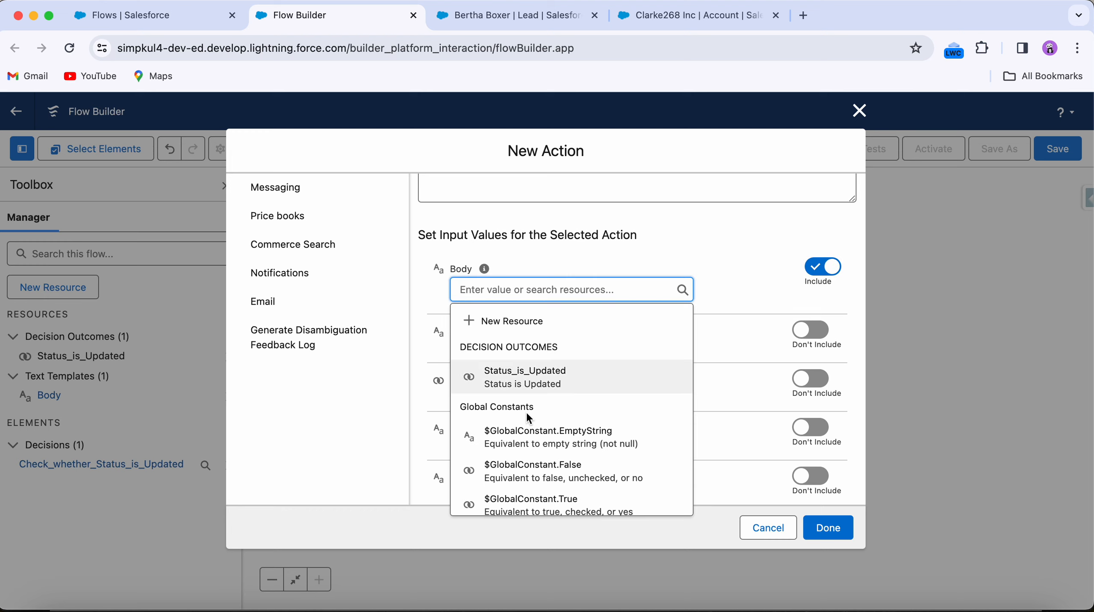
scroll(525, 411, "down", 3)
left_click(512, 367)
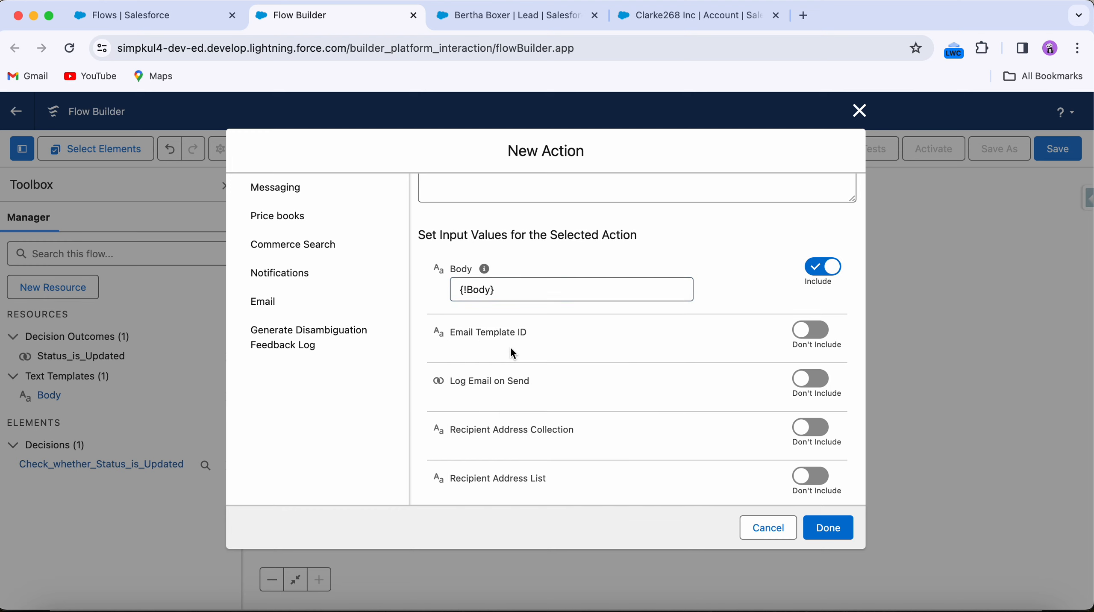
Step: Include the Log Email on Send input and set it to $GlobalConstant.True
scroll(680, 386, "down", 1)
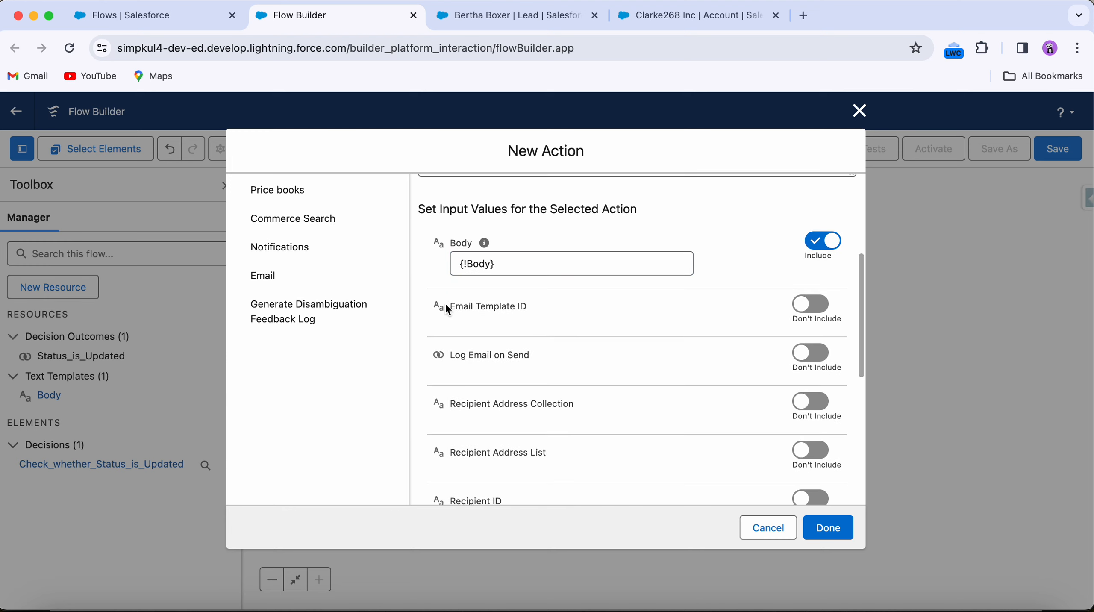
left_click_drag(446, 305, 526, 305)
scroll(532, 306, "down", 3)
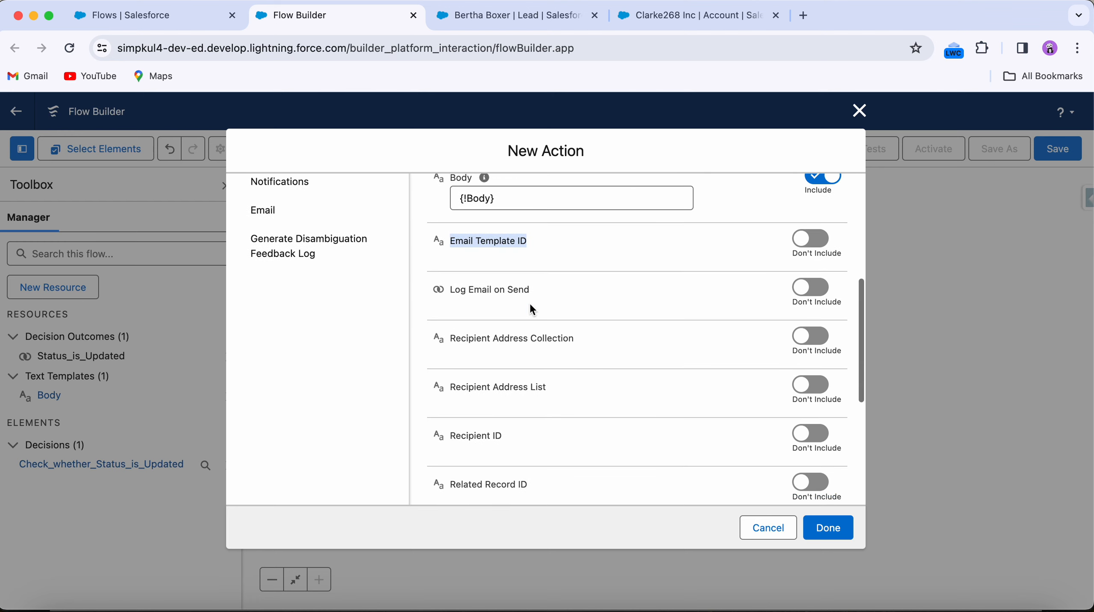
left_click(825, 282)
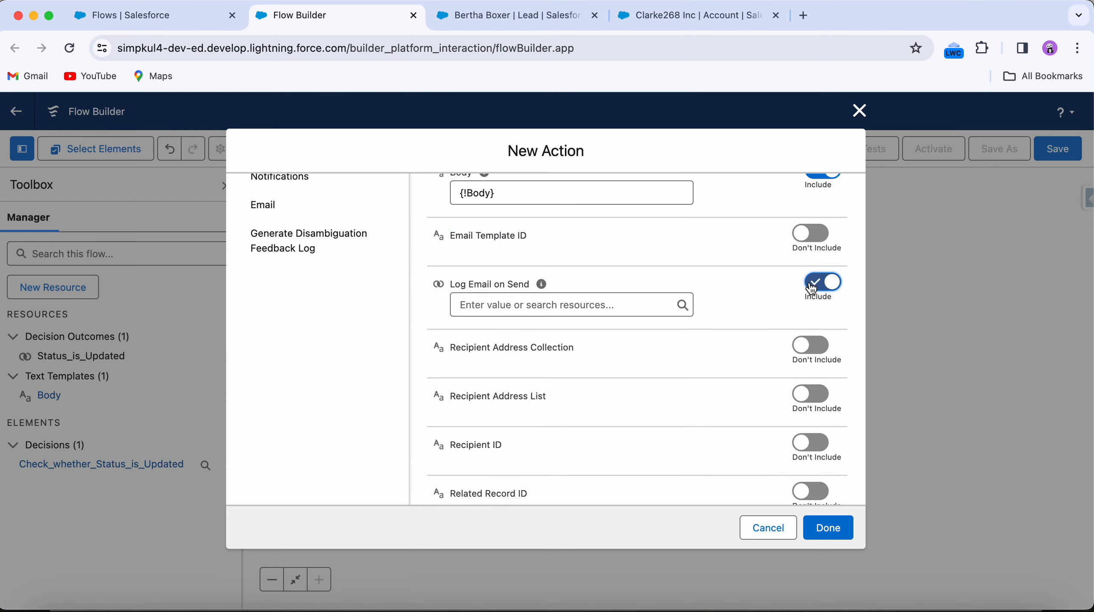
left_click(541, 296)
type("True")
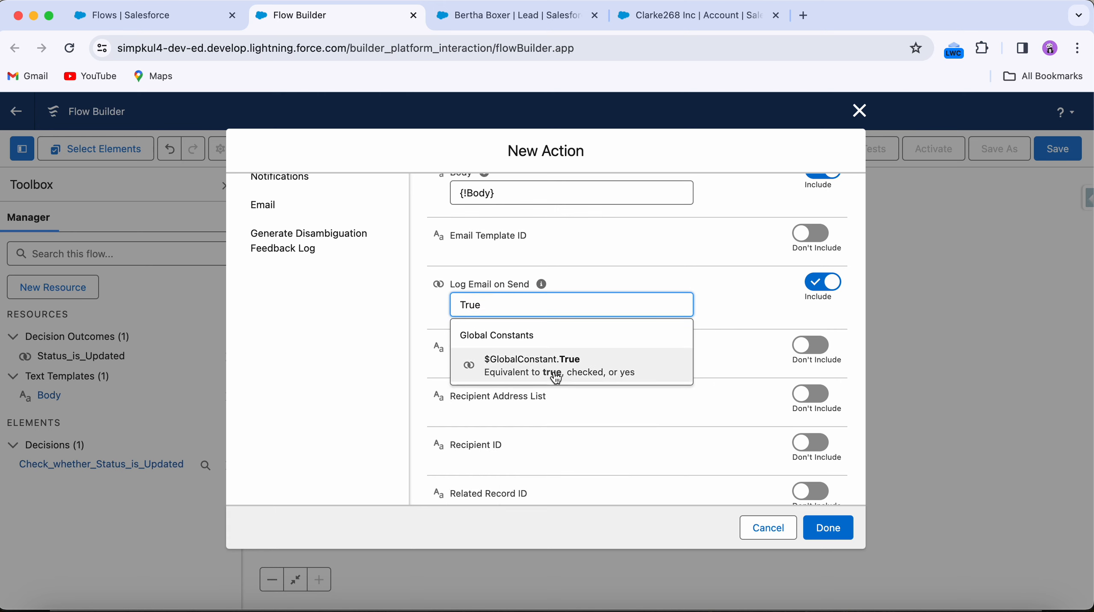
left_click(557, 378)
Step: Include the Recipient Address List input and set it to the triggering lead's Email field ($Record.Email)
scroll(675, 323, "down", 5)
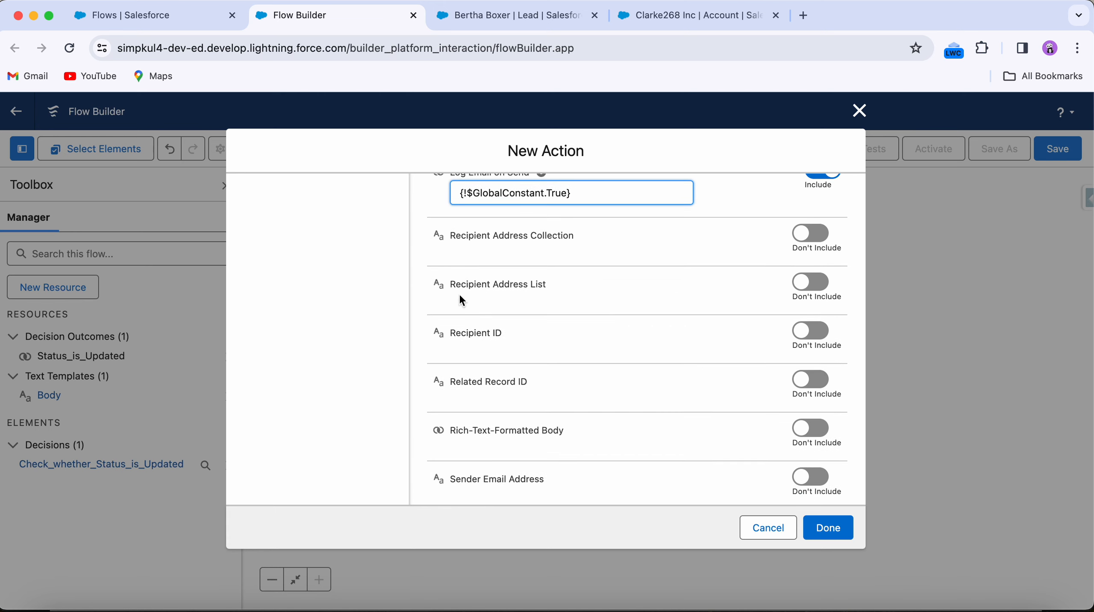
left_click(813, 282)
left_click(480, 297)
type("rec")
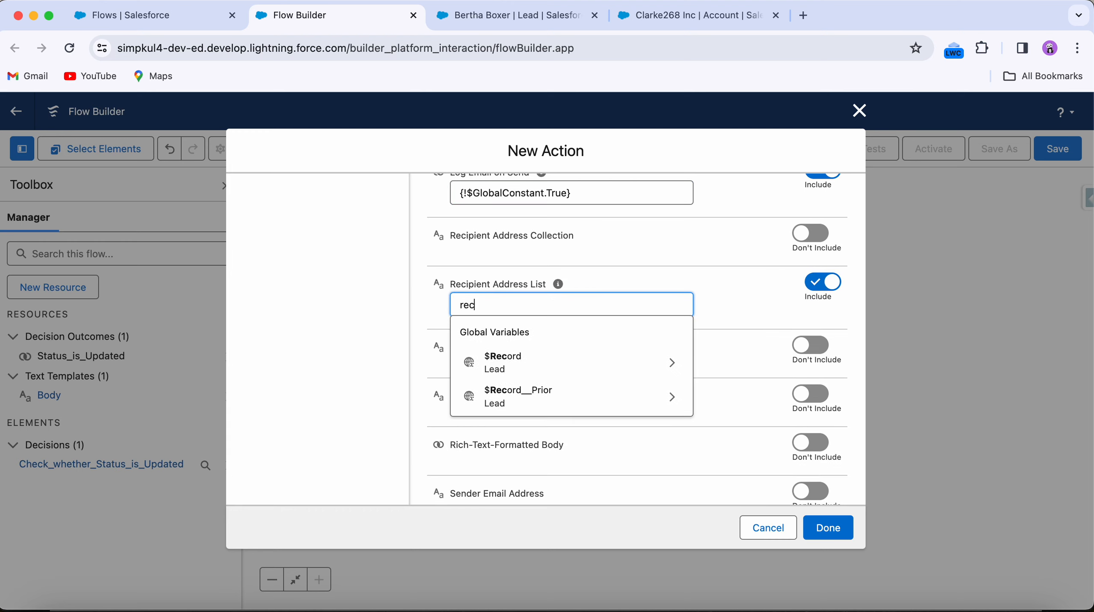
left_click(496, 362)
type("ema")
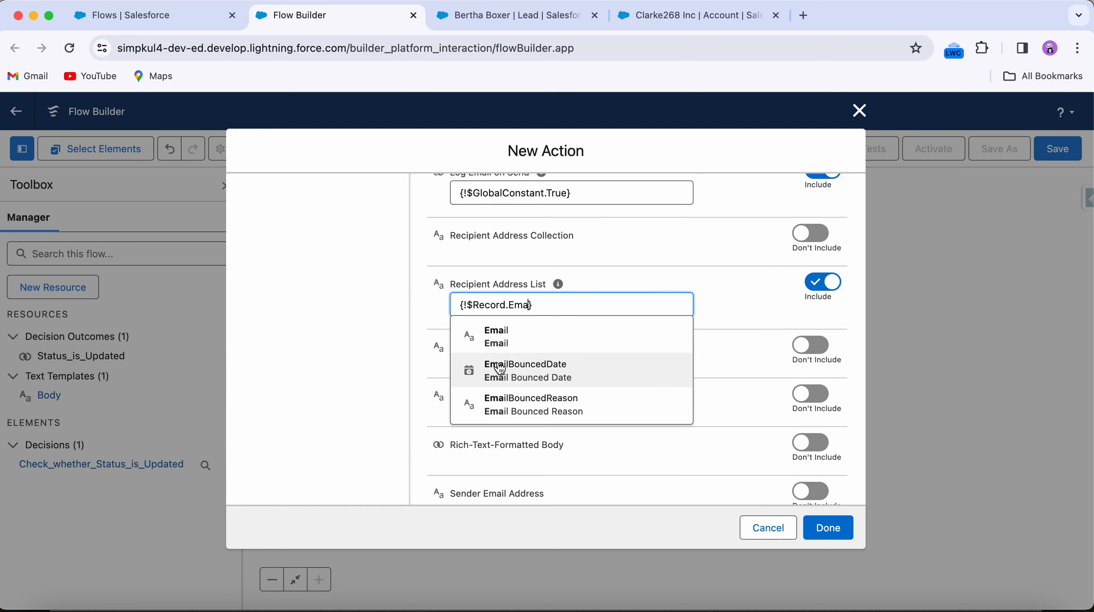
left_click(501, 336)
Step: Include the Recipient ID input and set it to the triggering record's Id ($Record.Id)
left_click(812, 345)
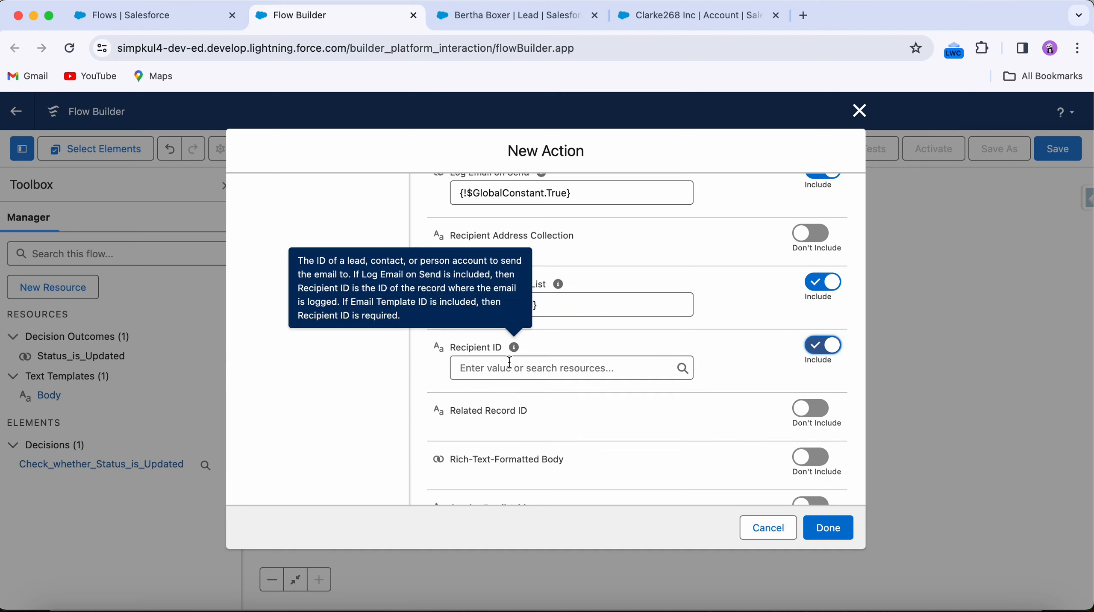
left_click(510, 367)
type("rec")
left_click(517, 430)
type("Id")
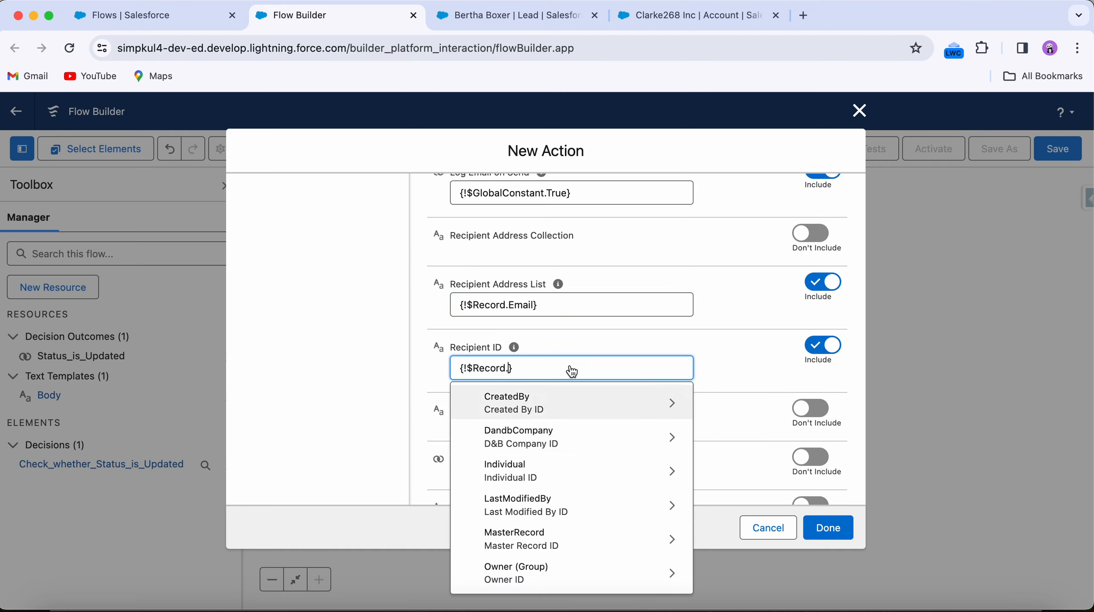
left_click(592, 334)
Step: Include the Rich-Text-Formatted Body input and set it to $GlobalConstant.True
scroll(585, 334, "down", 3)
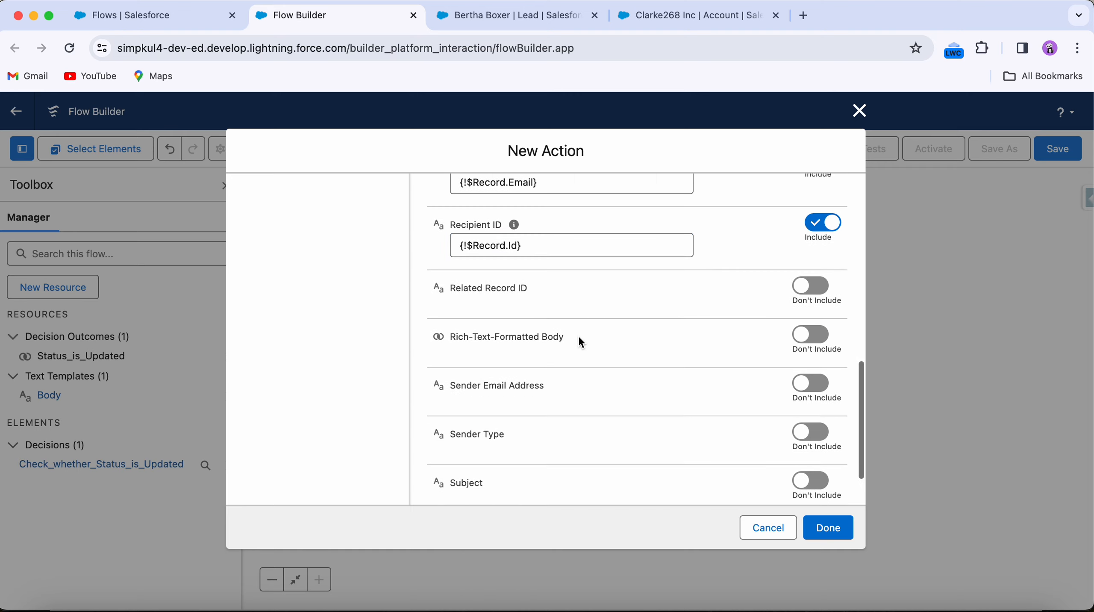
scroll(600, 317, "down", 2)
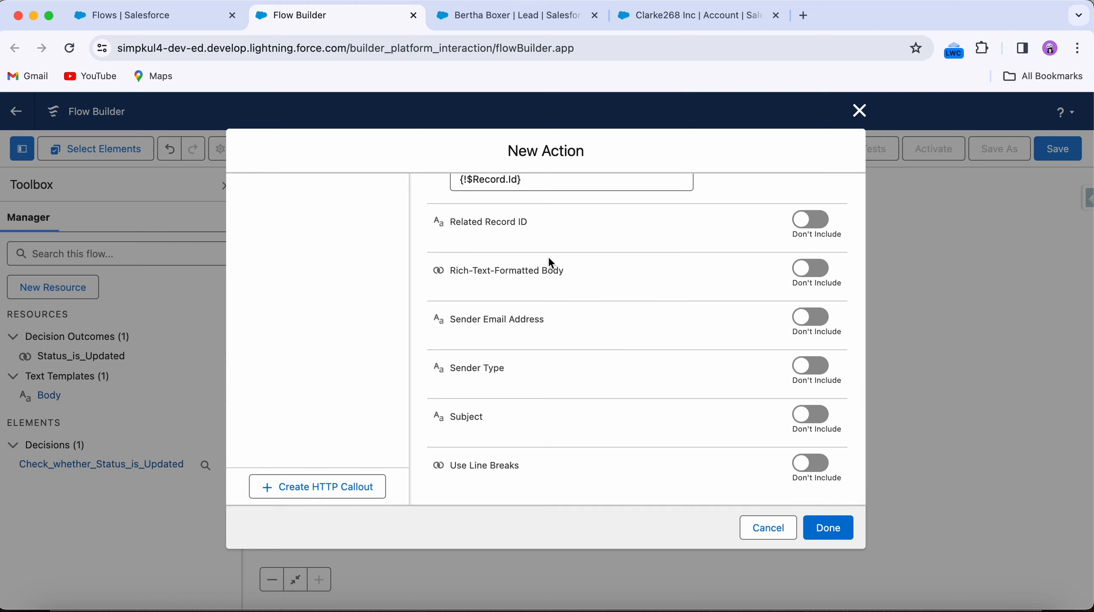
left_click(813, 268)
left_click(528, 284)
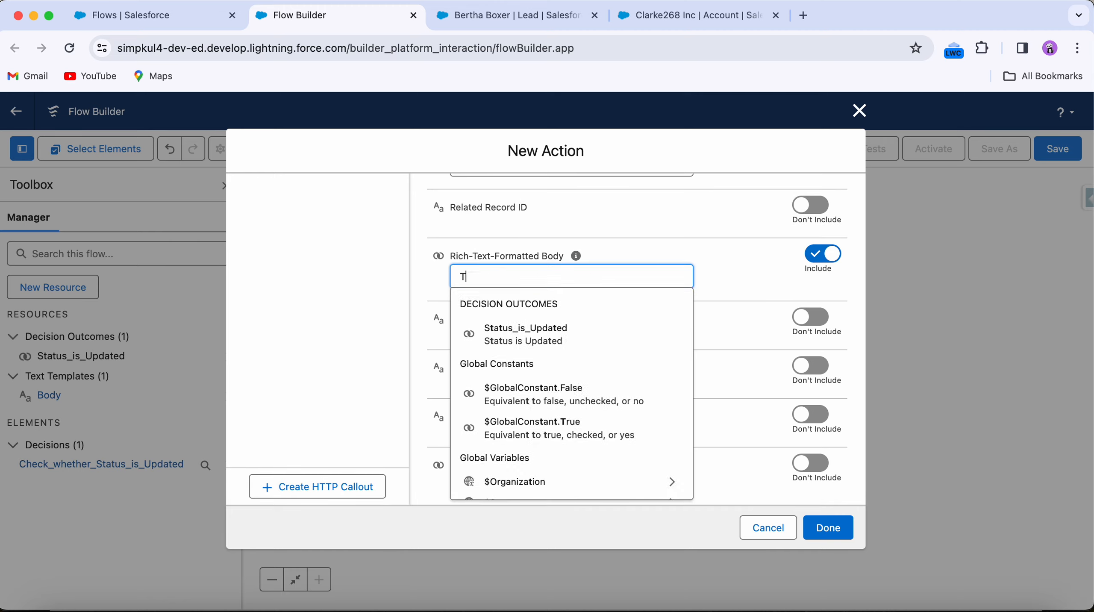
type("True")
left_click(559, 340)
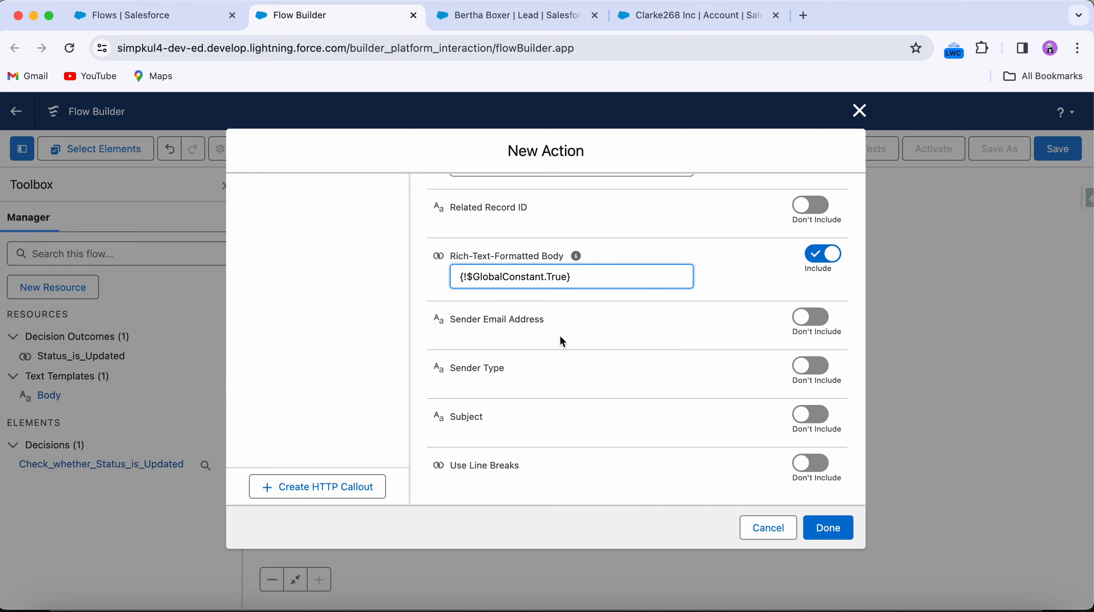
Step: Include the Subject input, set it to Lead Converted, and finish the Send Email action
left_click(806, 422)
left_click(565, 422)
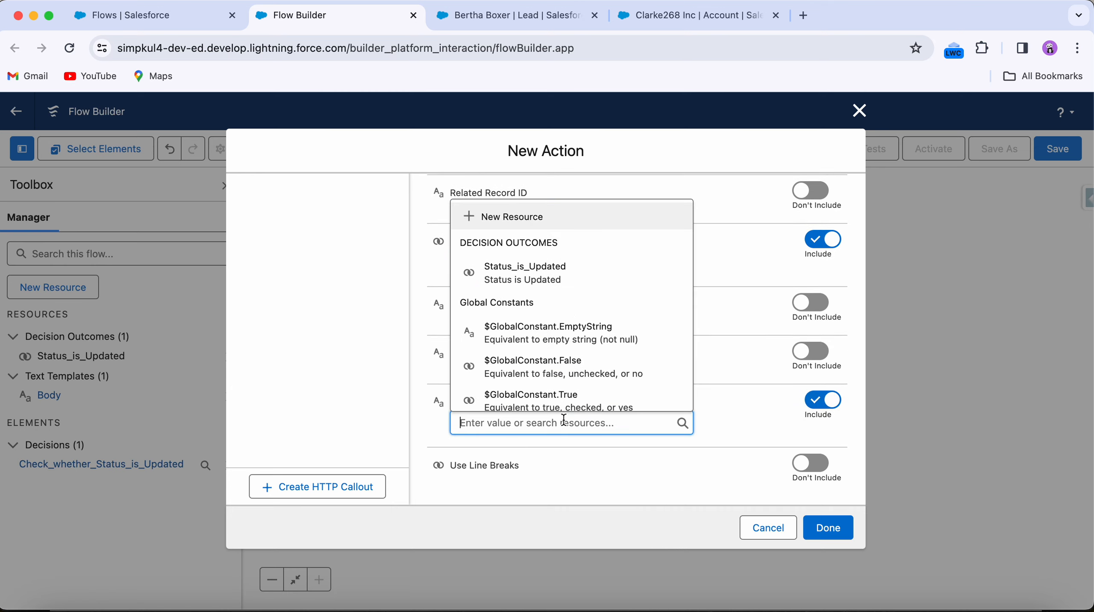
type("Lead Conver")
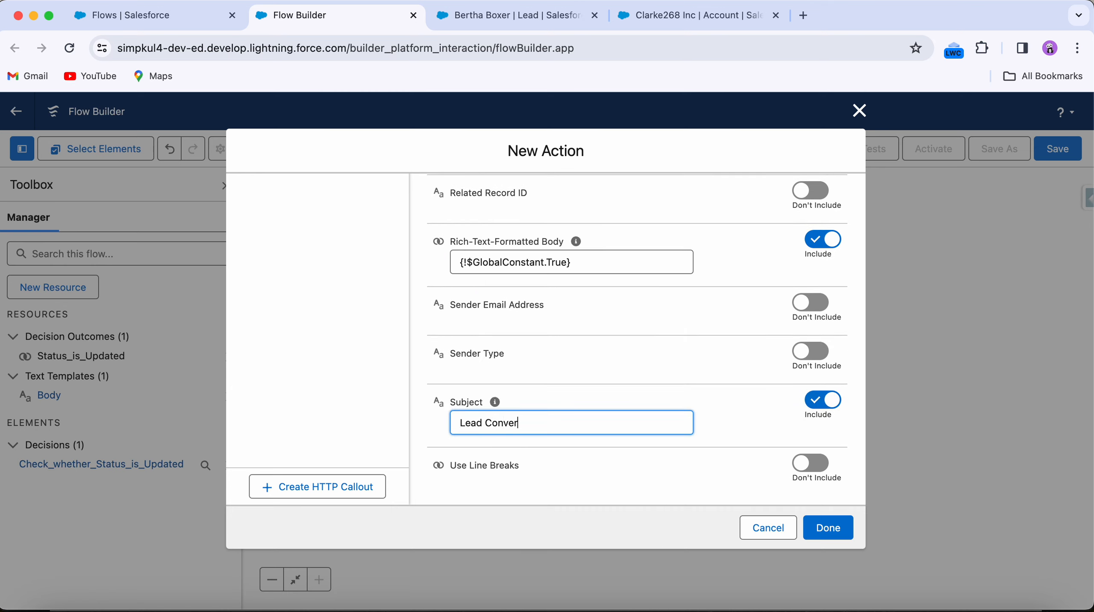
type("ted")
left_click(829, 526)
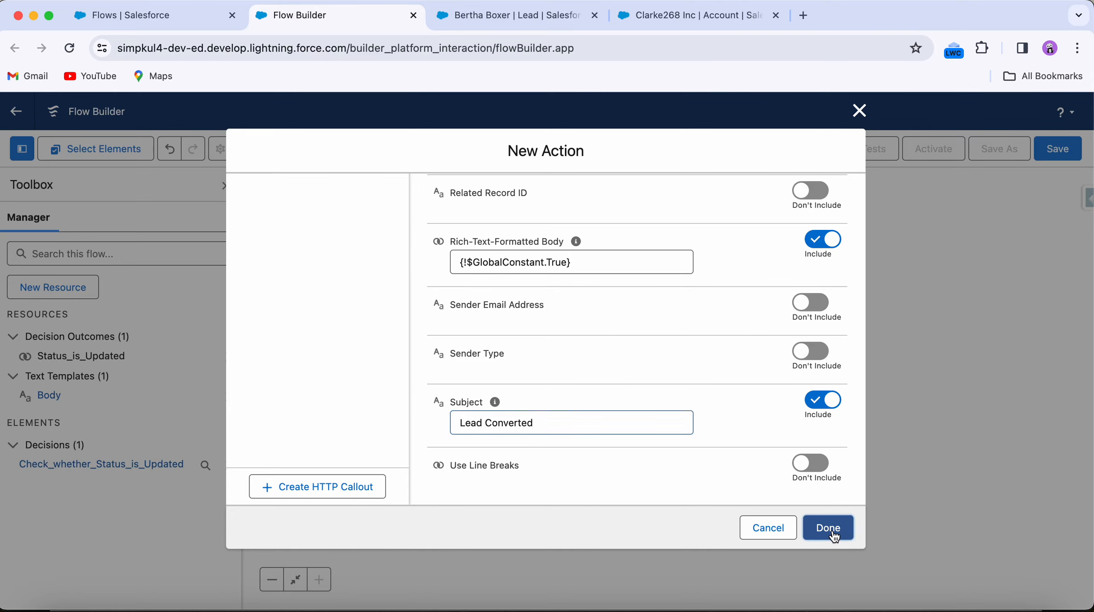
Step: Save the flow with the label Email on Converted Lead and its generated API name
left_click_drag(524, 401, 627, 400)
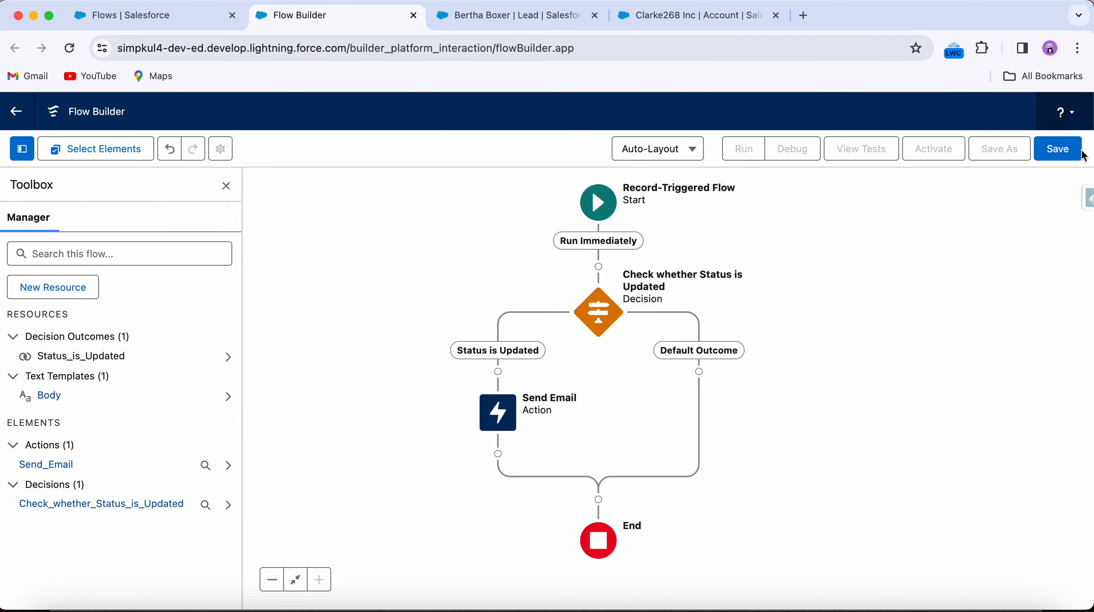
left_click(1058, 148)
left_click(310, 295)
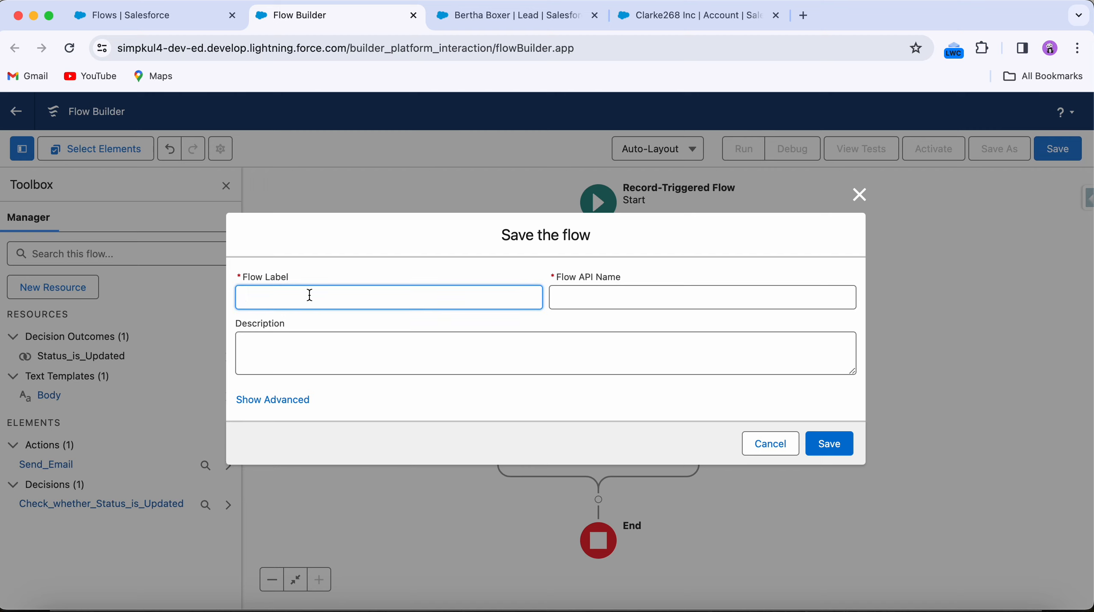
type("Emai")
type("l on Converted Lead")
left_click(551, 306)
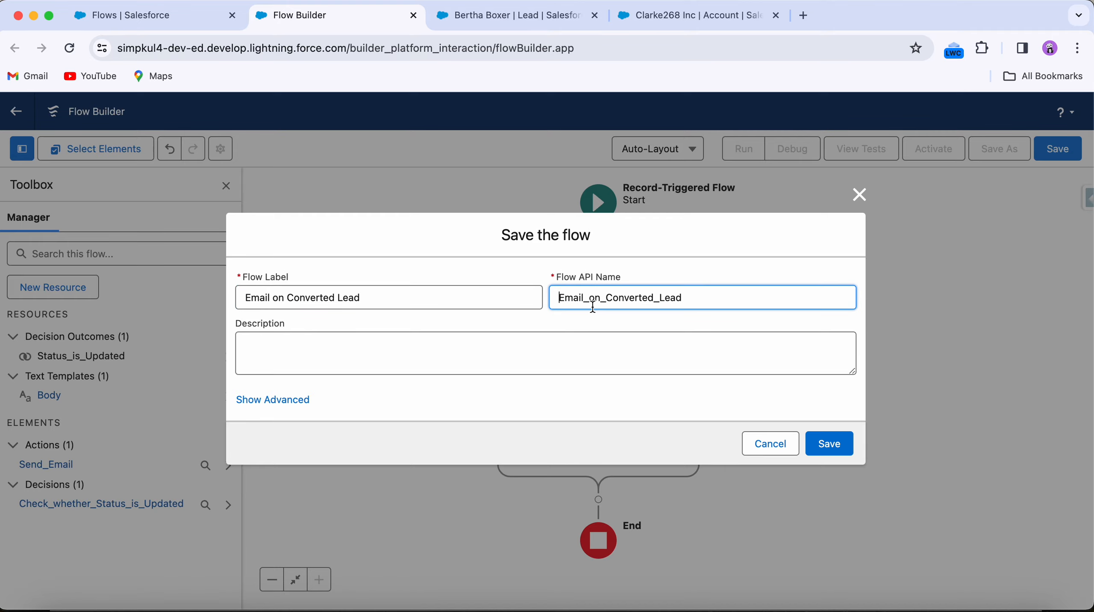
left_click(838, 446)
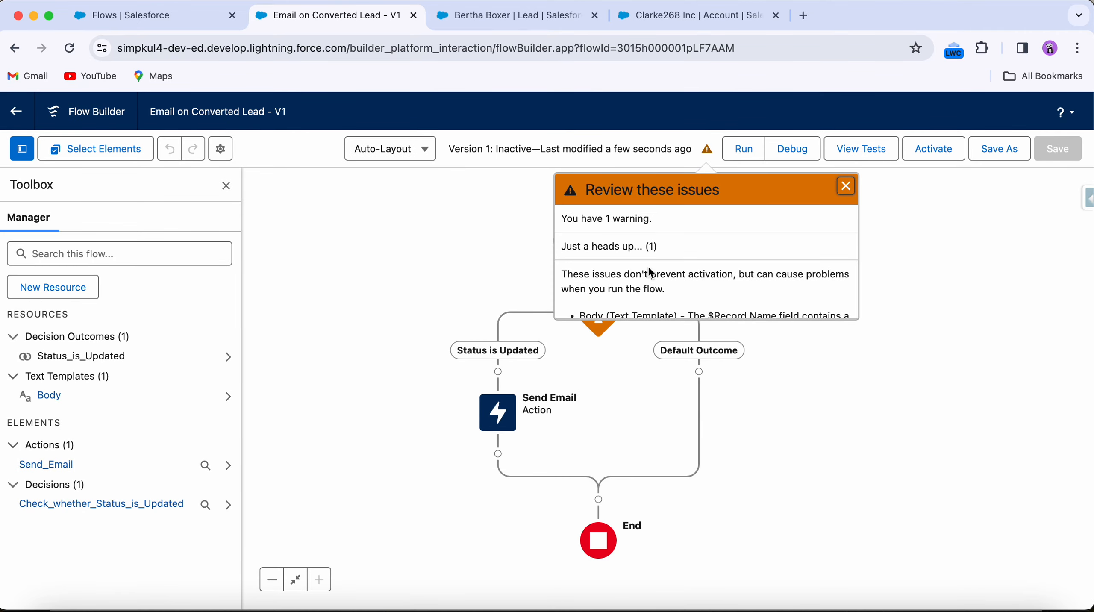
Step: Review the warnings reported after saving and close the issues panel
scroll(652, 273, "down", 2)
scroll(651, 272, "down", 2)
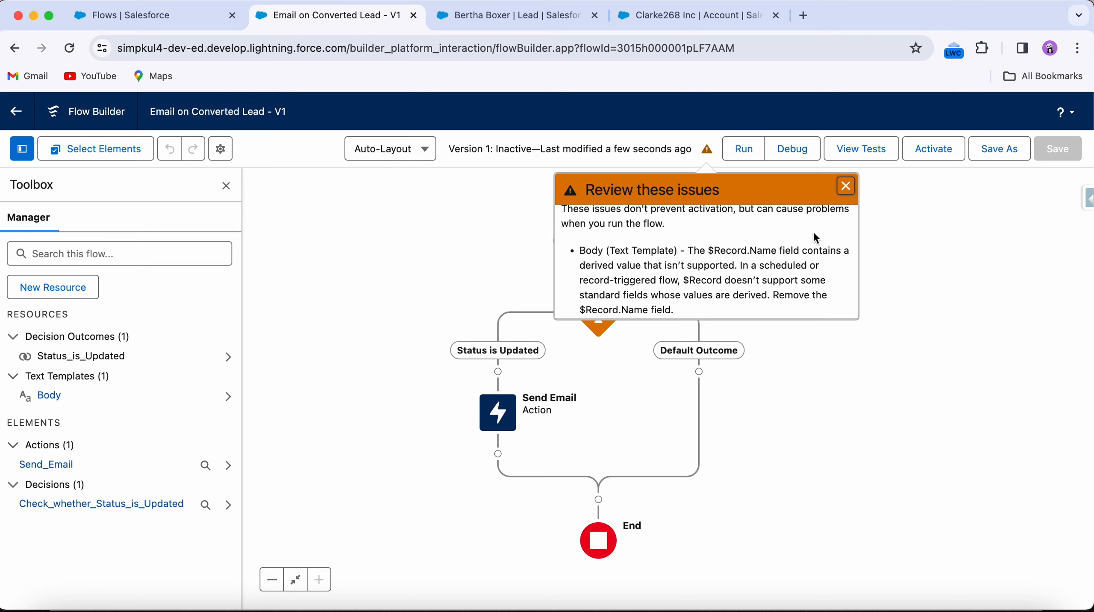
left_click(848, 184)
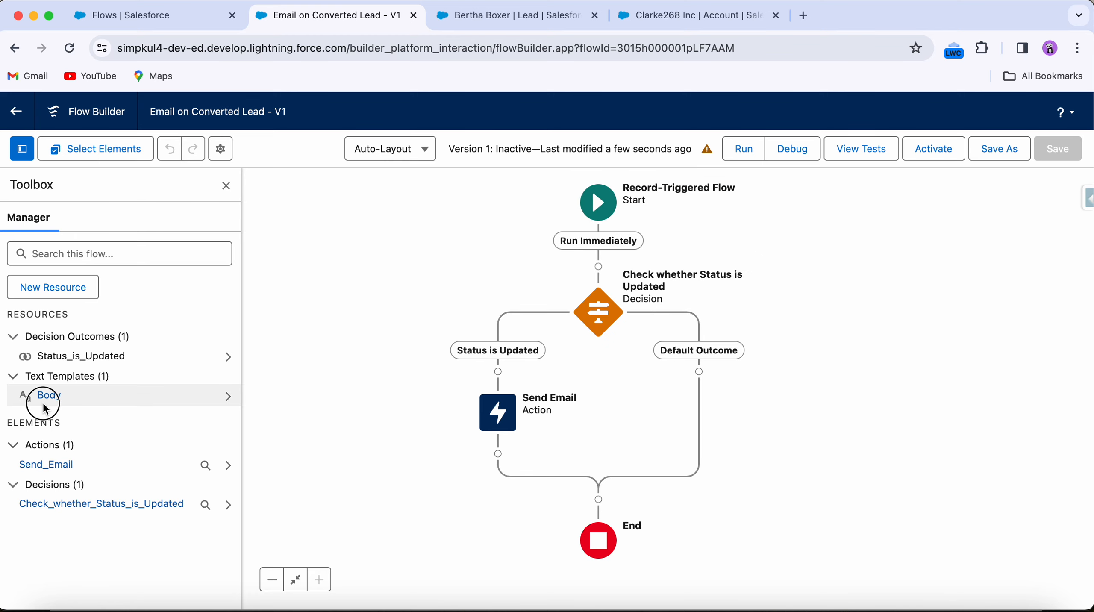
Step: Open the Body text template and look over the lead record's fields in its browser tab
left_click(51, 395)
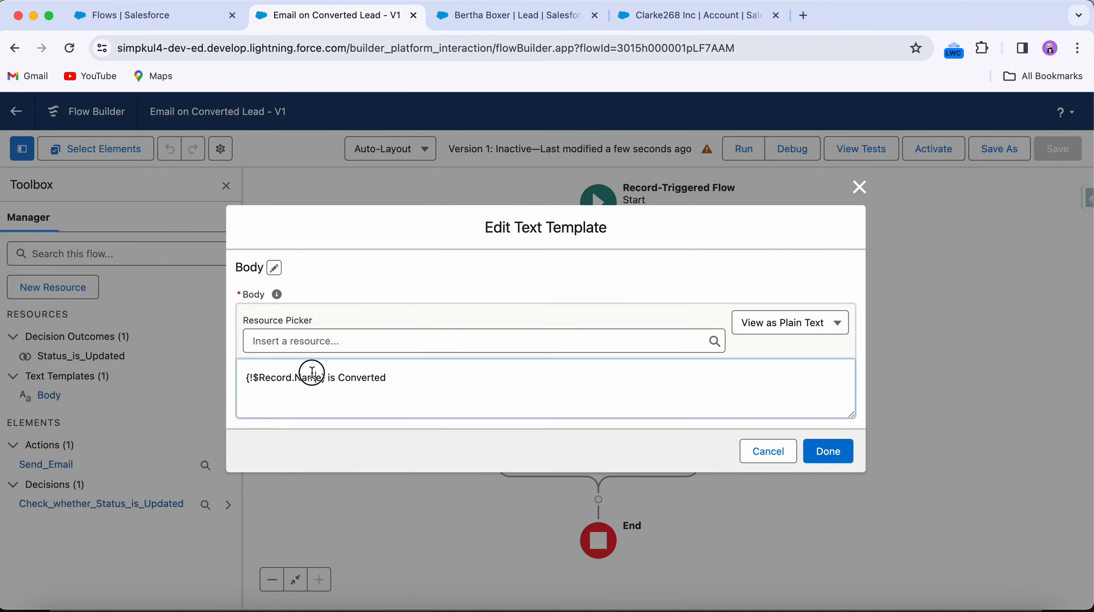
double_click(312, 373)
left_click(480, 4)
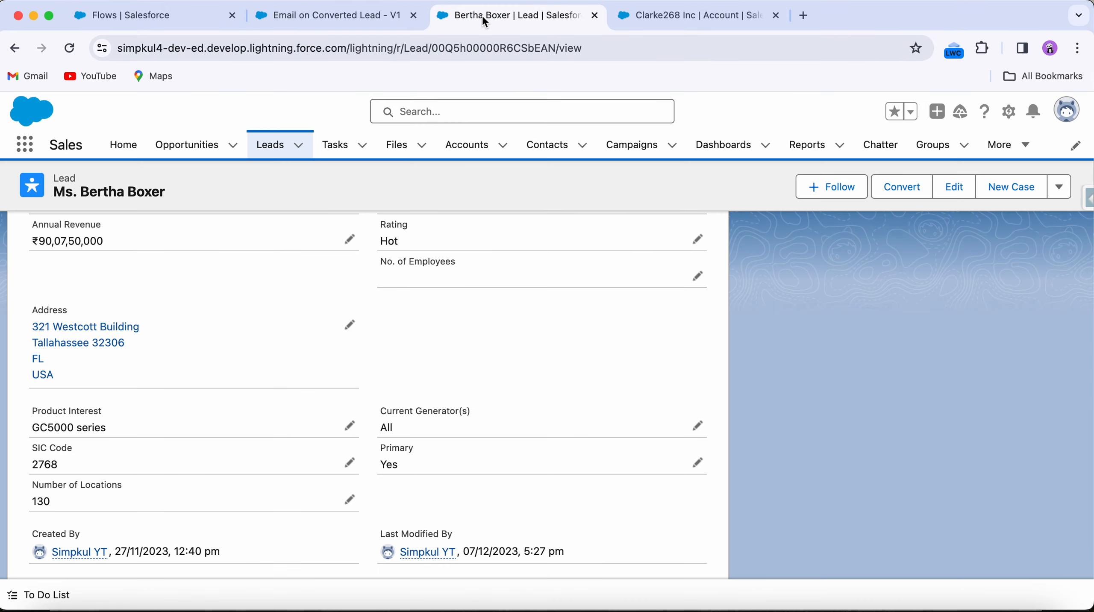
scroll(290, 408, "up", 10)
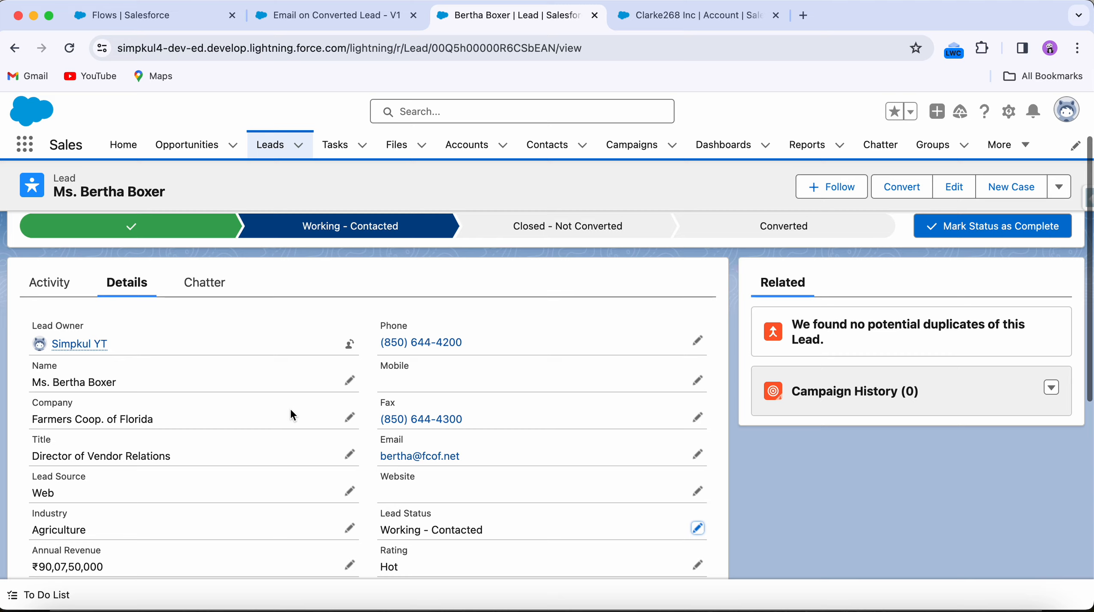
scroll(292, 414, "down", 3)
scroll(291, 411, "down", 2)
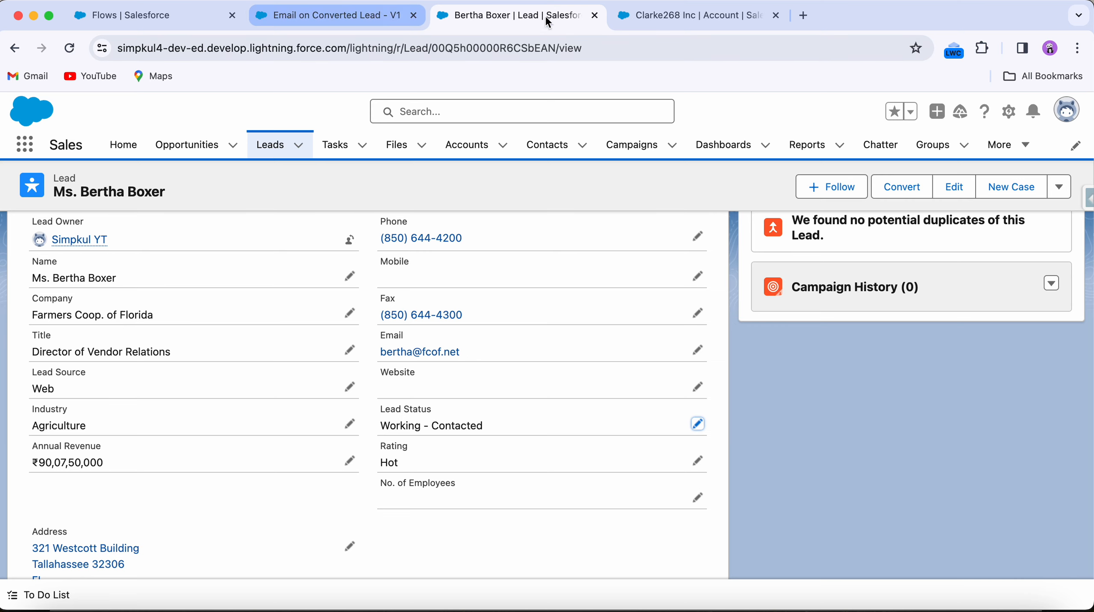
left_click(165, 14)
left_click(285, 28)
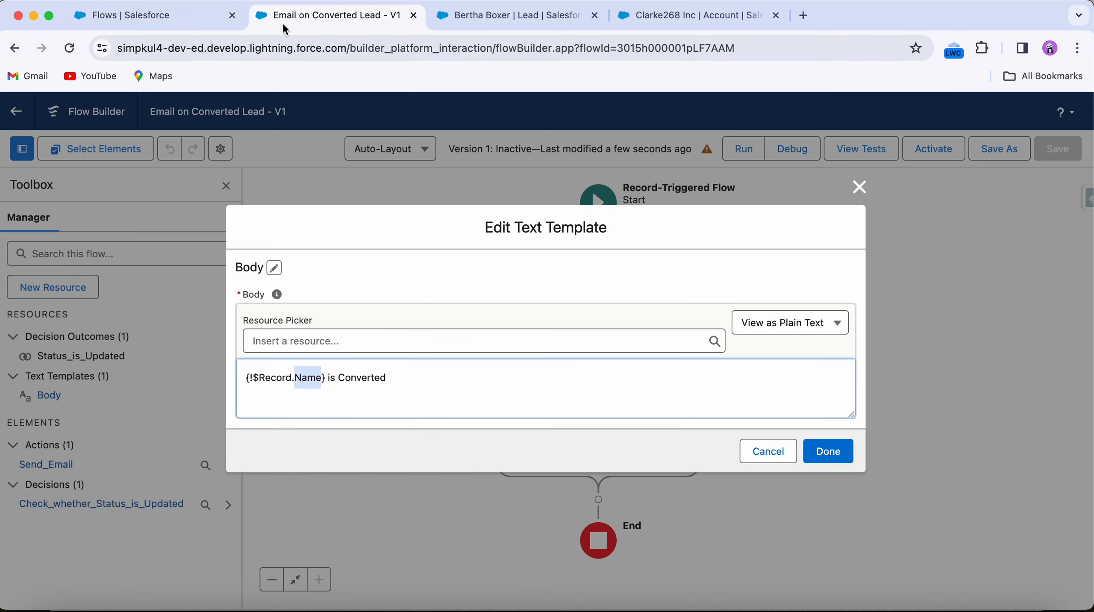
Step: Replace the Name reference in the Body template with $Record.Company so it reads {!$Record.Company} is Converted
type("Co")
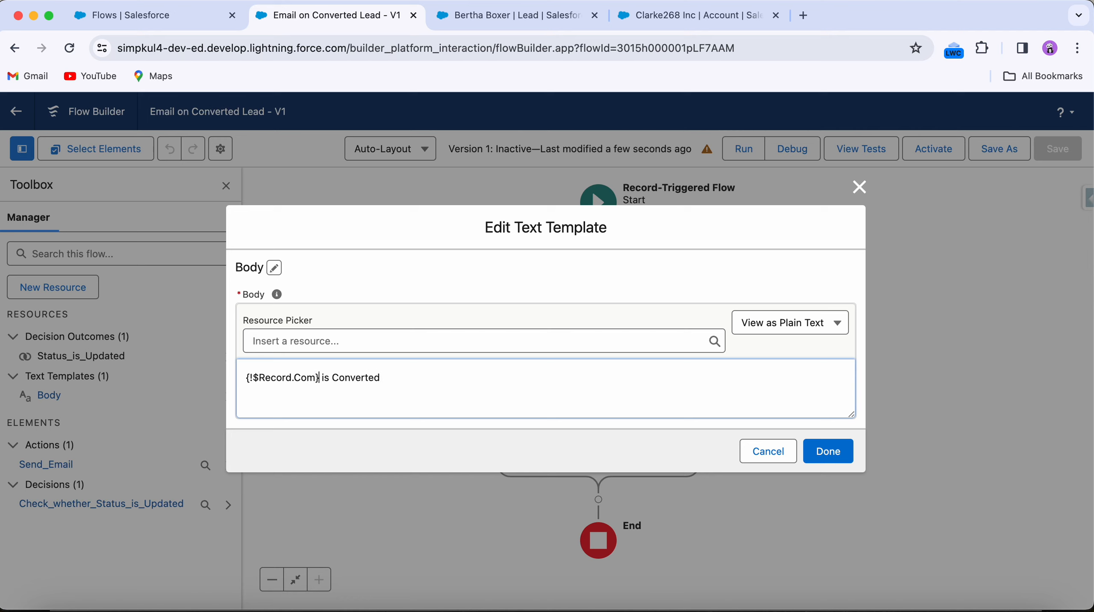
left_click_drag(318, 377, 247, 377)
key("BackSpace")
left_click(297, 337)
type("re")
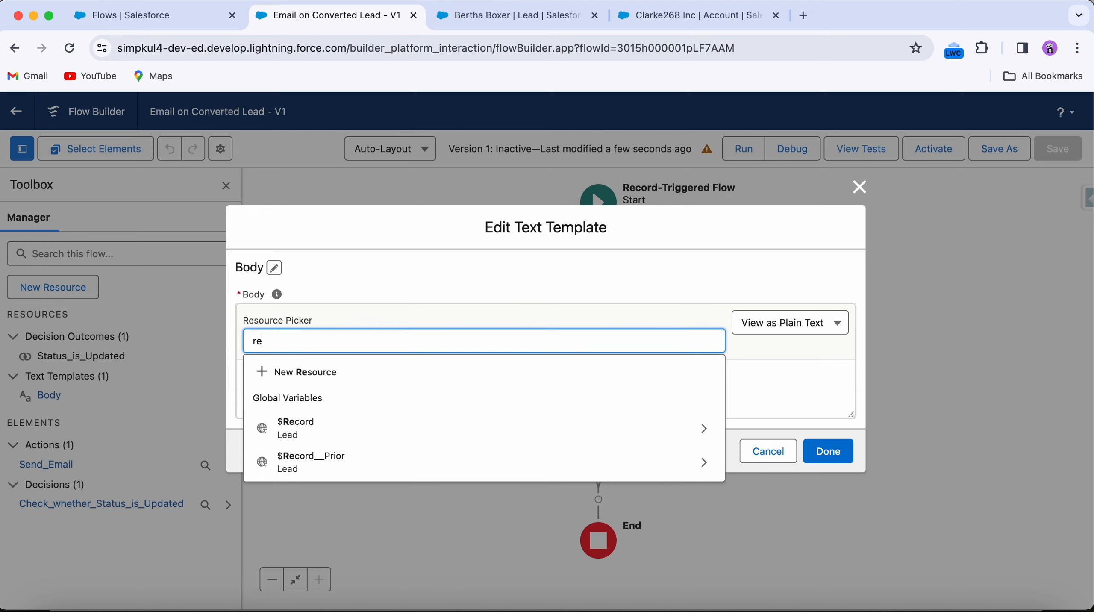
type("c")
left_click(295, 398)
type("com")
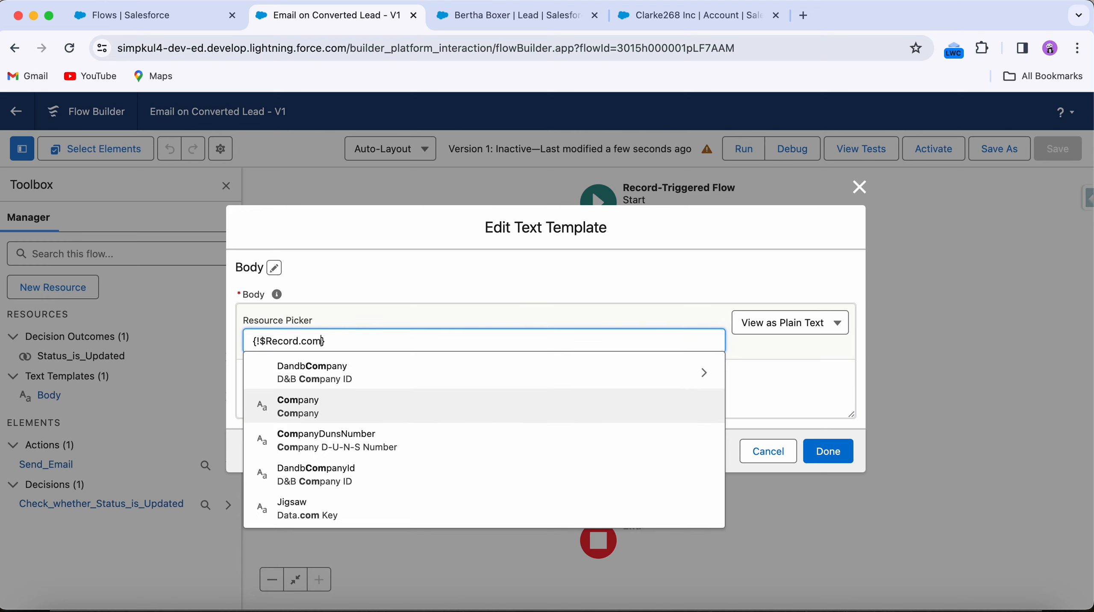
left_click(296, 401)
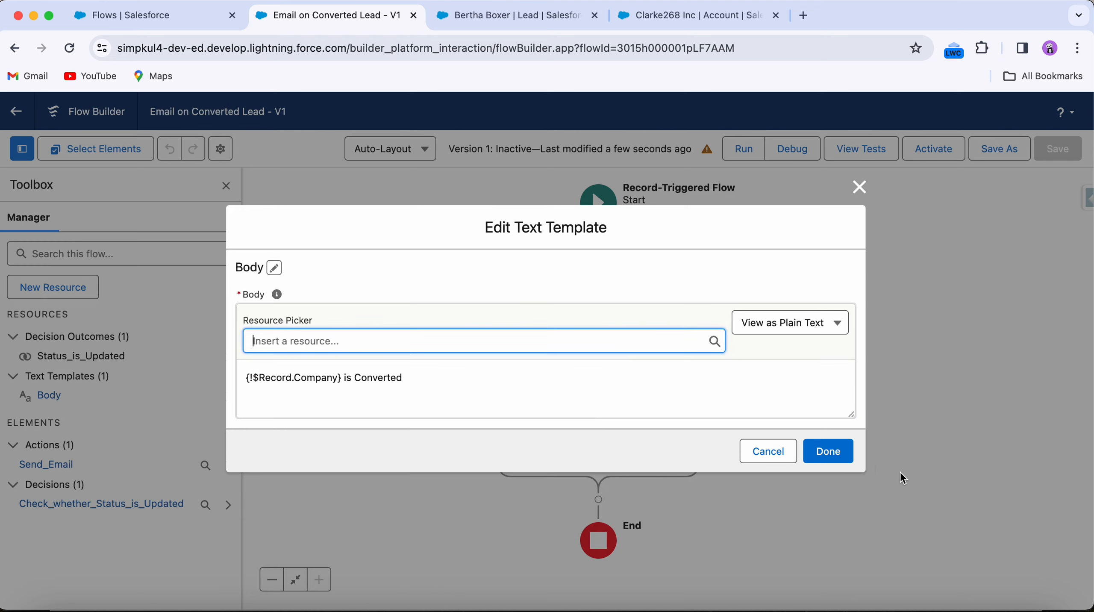
left_click(811, 448)
Step: Save the flow and activate it
left_click(1066, 145)
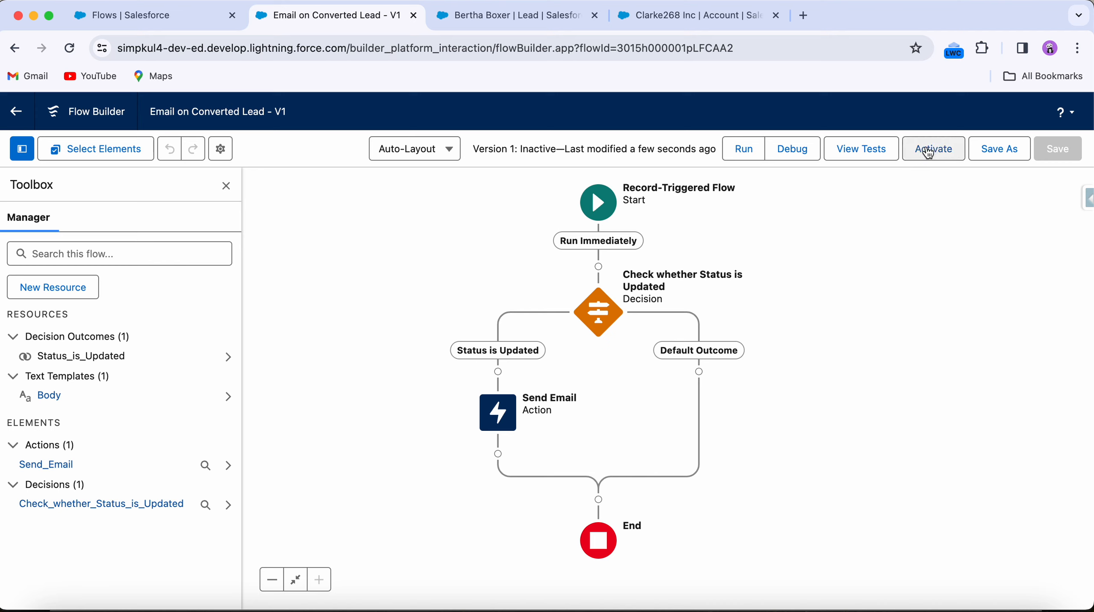
left_click(930, 150)
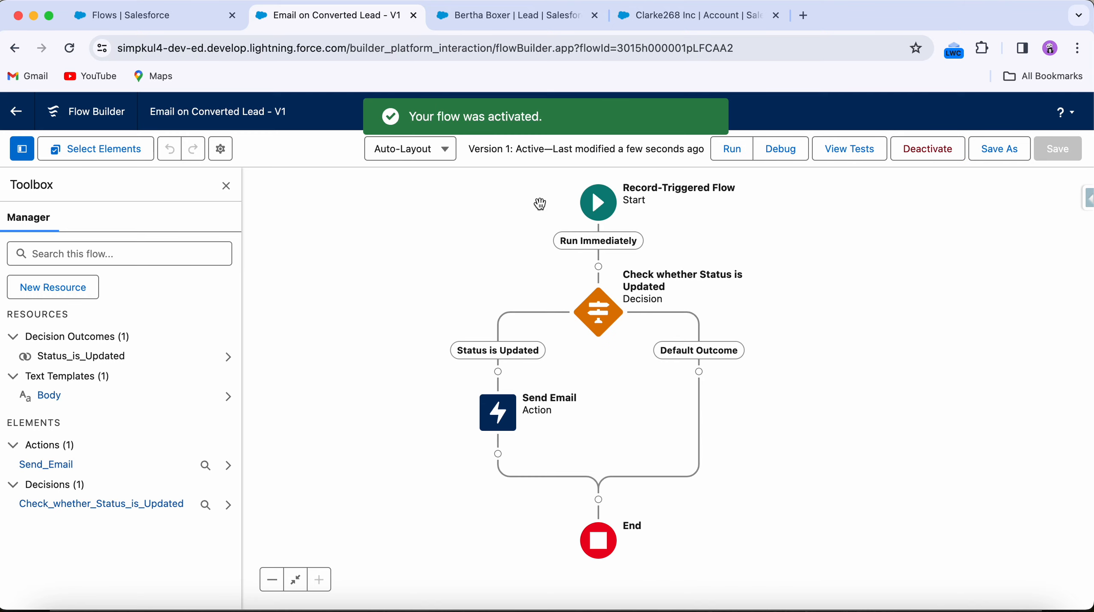
Step: Open temp-mail.org in a new browser tab to get a disposable test inbox
left_click(504, 24)
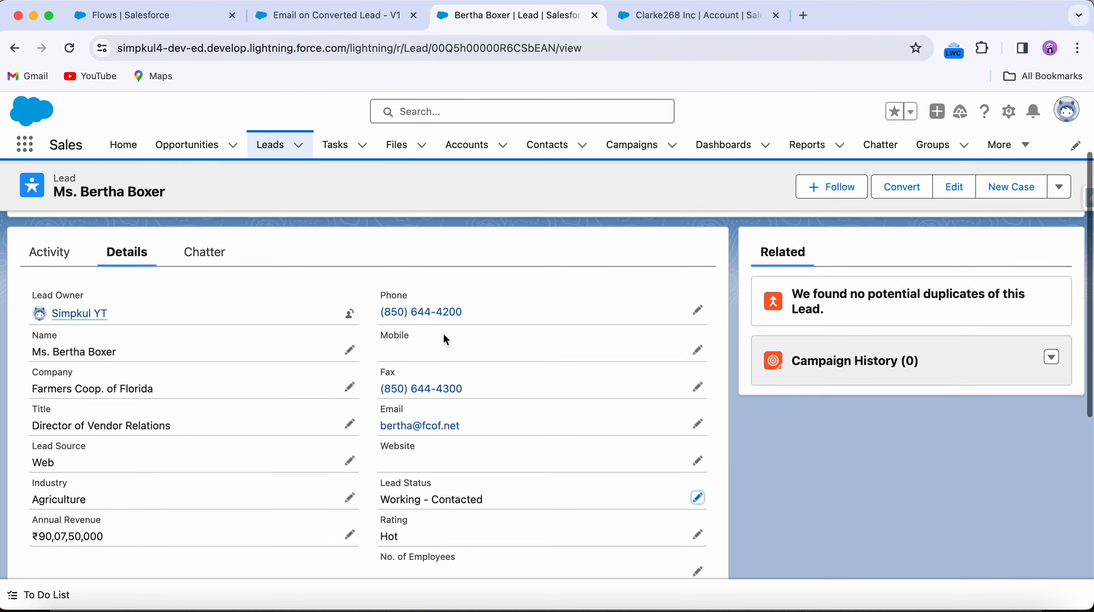
scroll(455, 362, "down", 2)
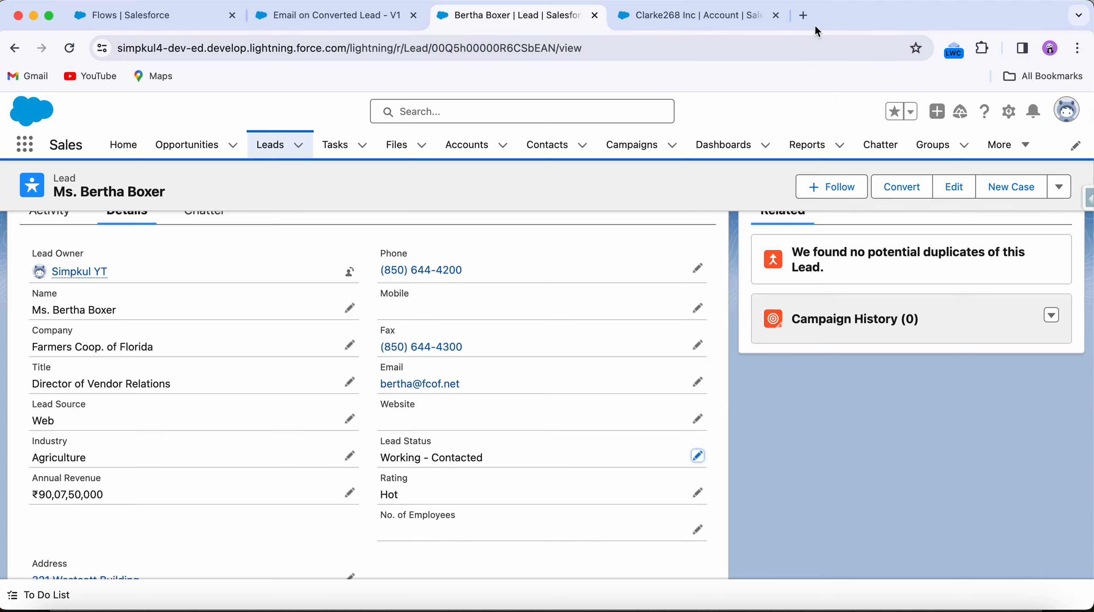
left_click(804, 15)
type("te")
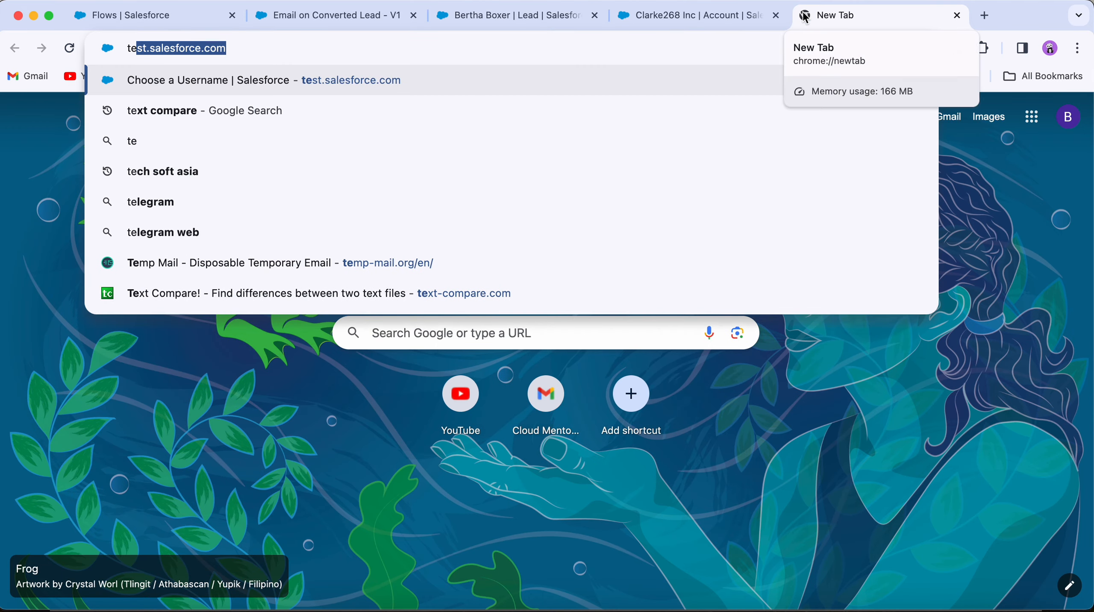
type("mp m")
key("Return")
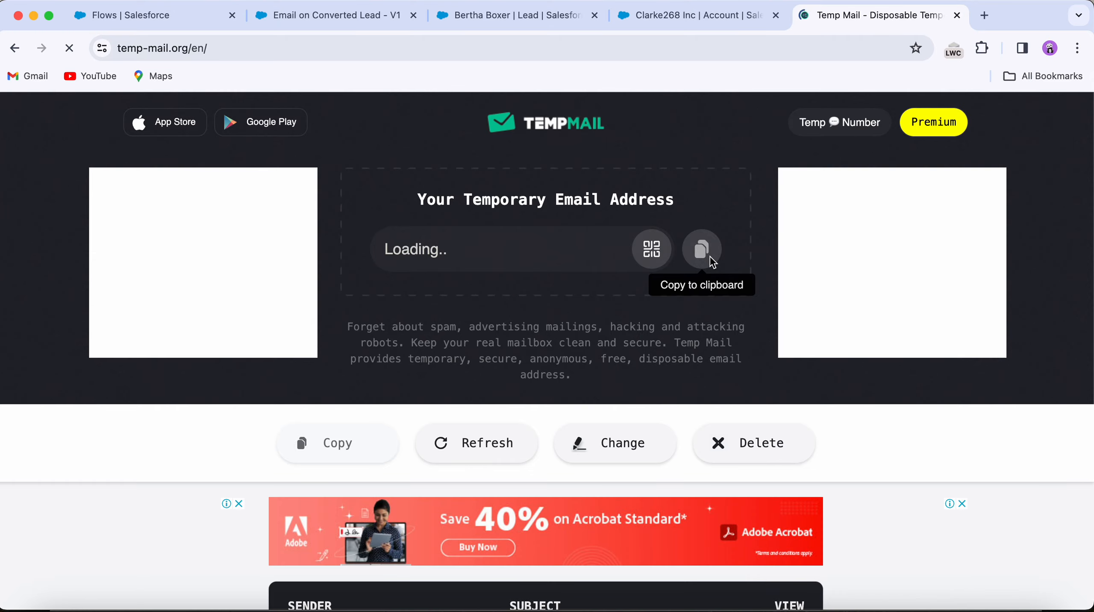
Step: Copy the generated temporary email address to the clipboard
left_click(711, 253)
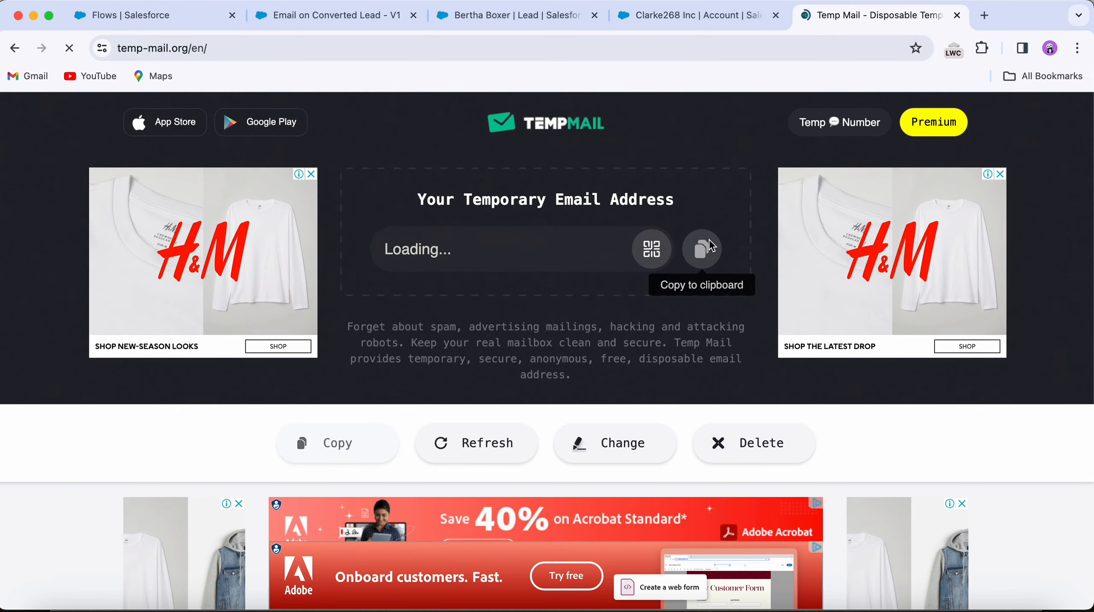
left_click(712, 246)
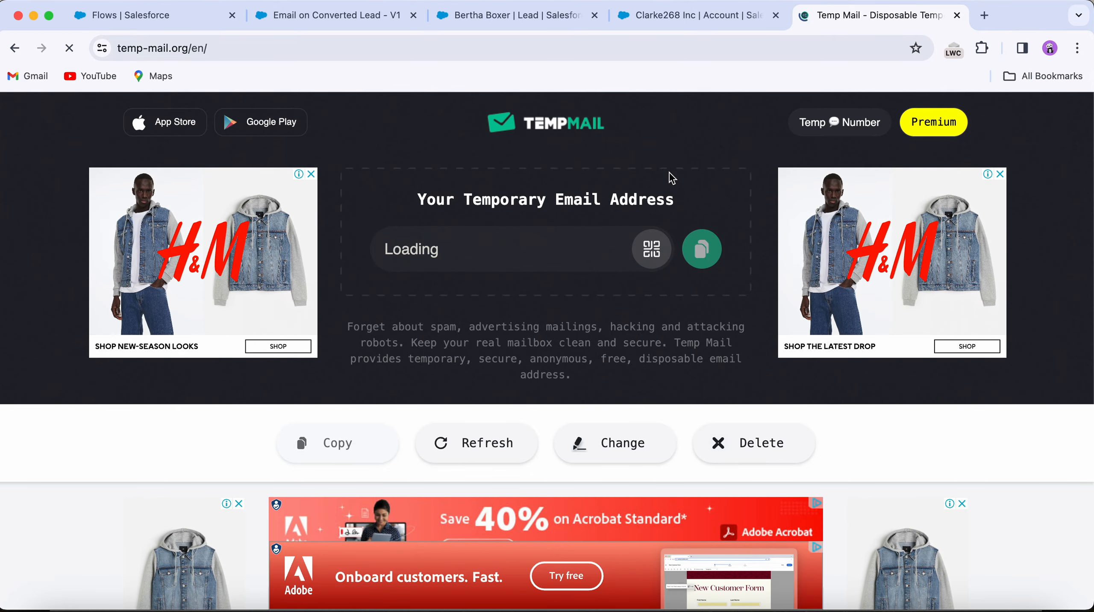
left_click(698, 246)
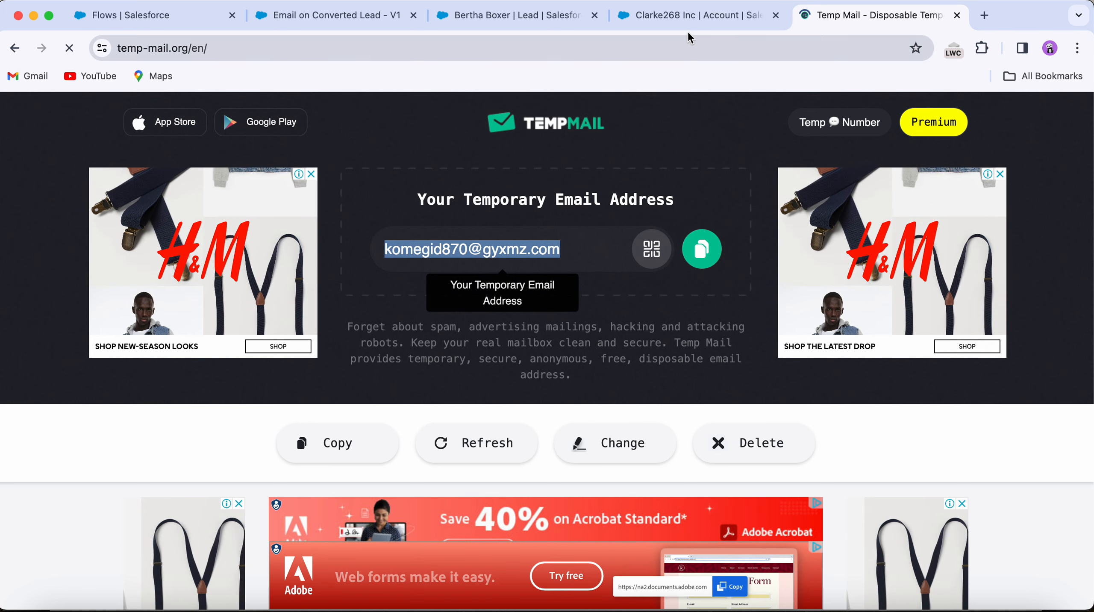
left_click(679, 17)
Step: Replace the lead's Email with the copied temporary address and save the record
left_click(505, 16)
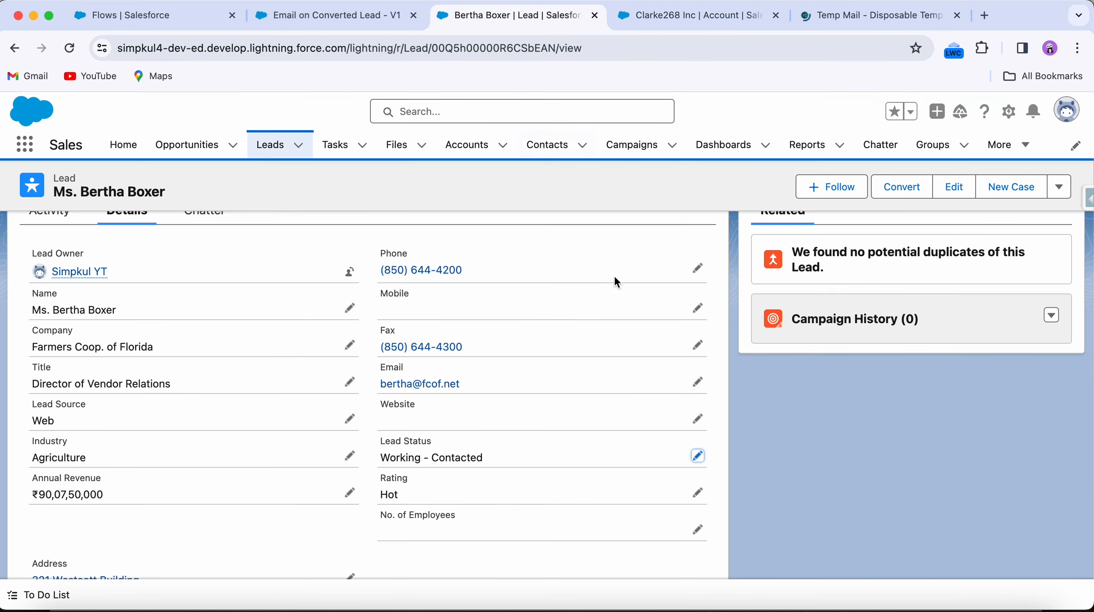
left_click(698, 382)
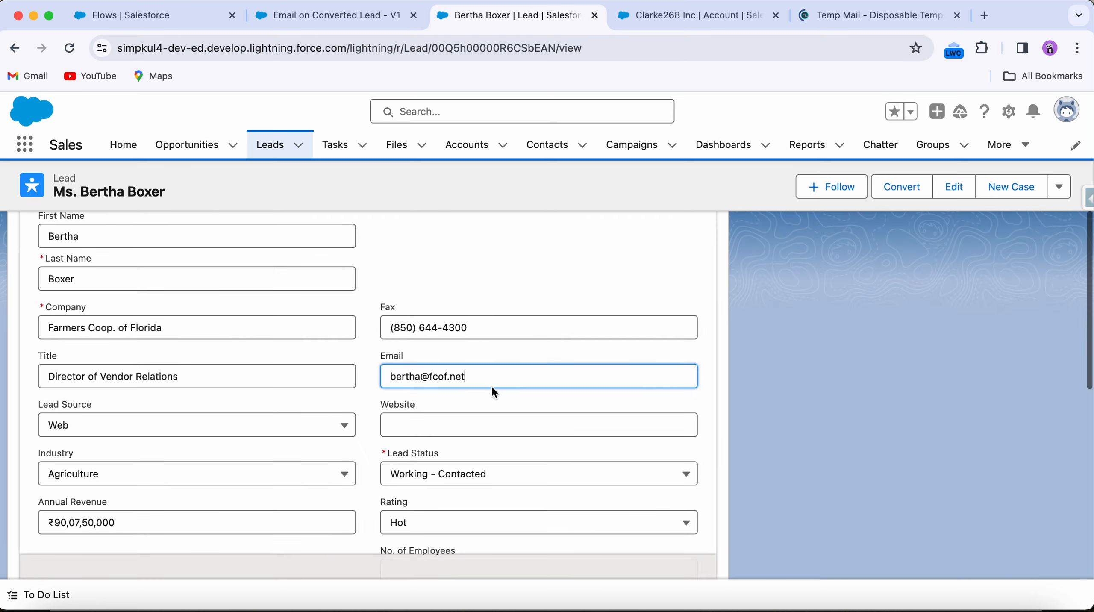
key("super+a")
key("super+v")
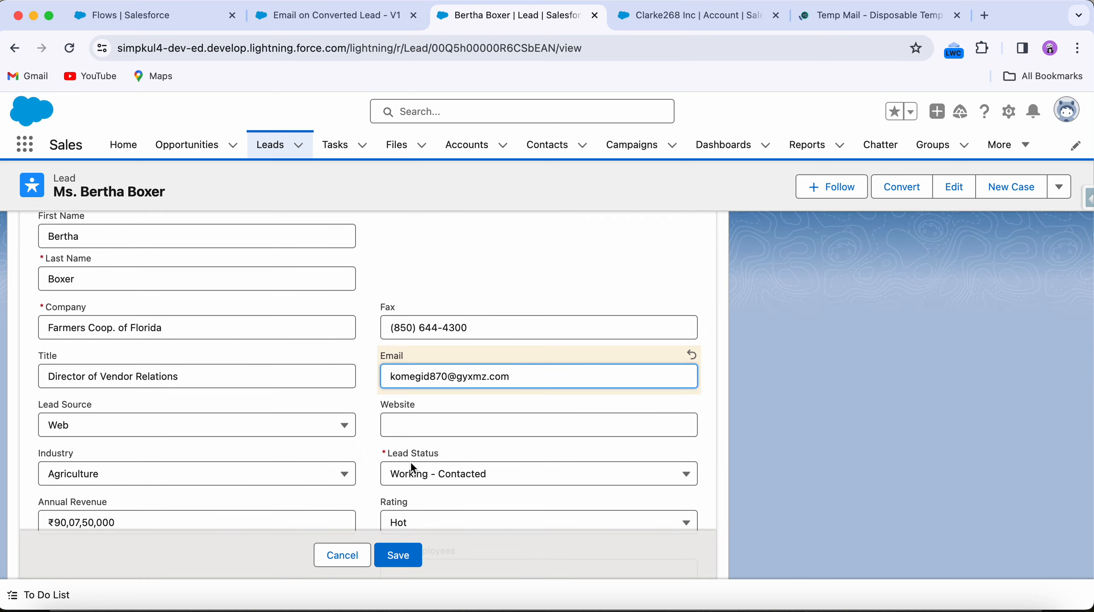
left_click(398, 555)
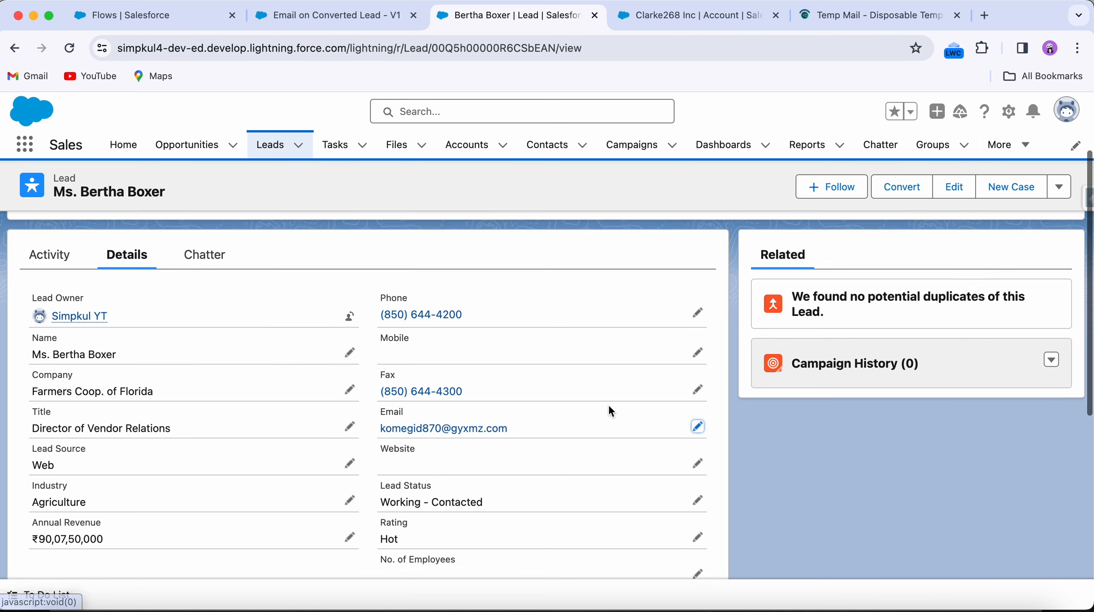
Step: Change the lead's Lead Status to Closed - Converted and save the record
left_click(695, 483)
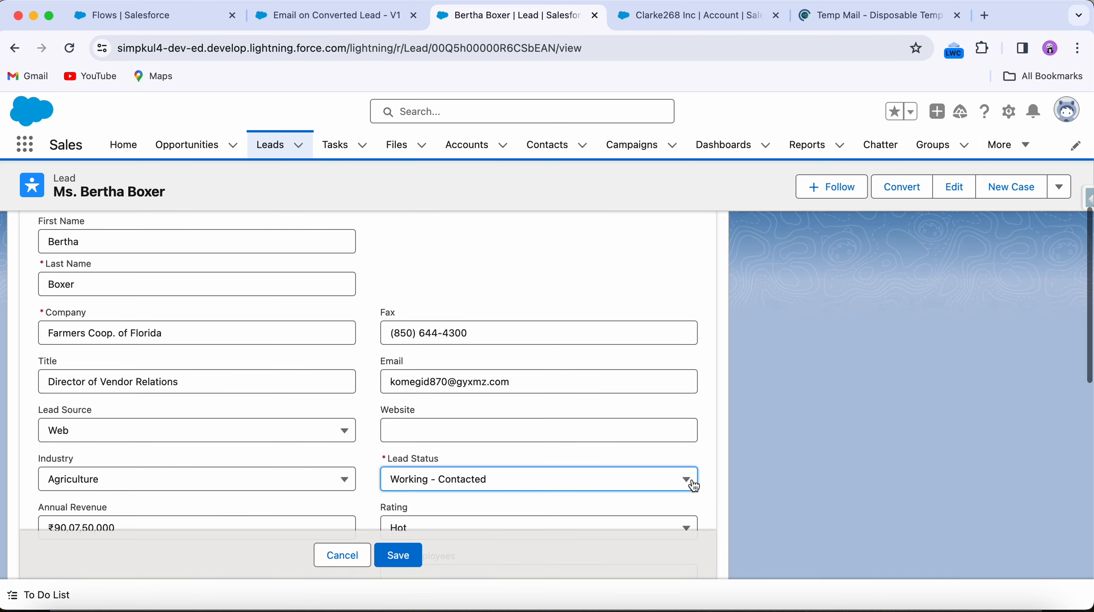
left_click(507, 480)
left_click(510, 429)
left_click(398, 555)
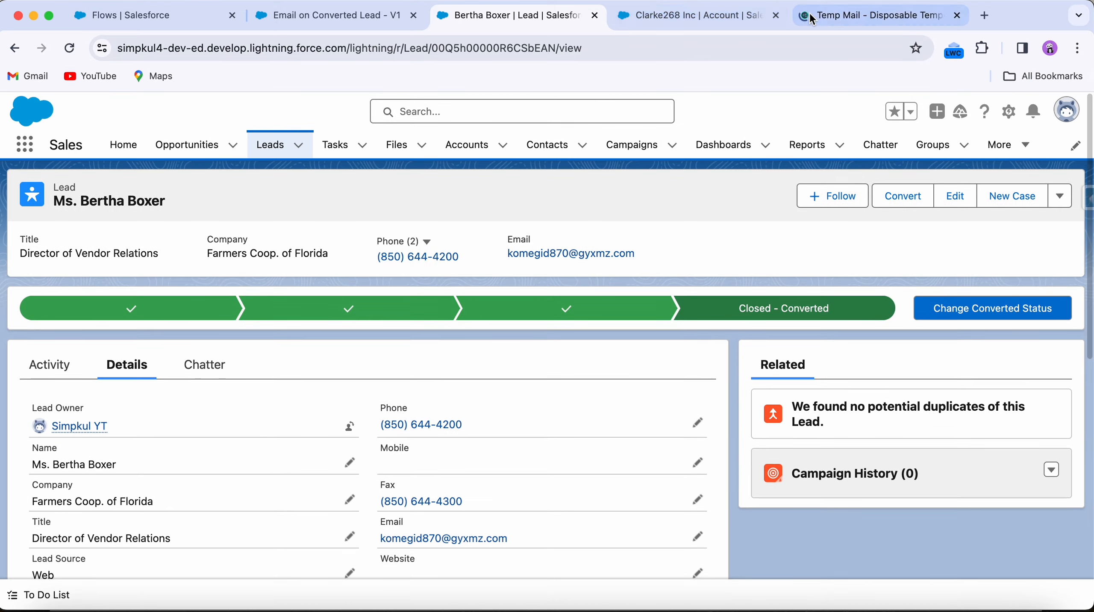
Step: Open the Lead Converted email in the temporary inbox, read its body, then return to the flow
key("super+5")
scroll(528, 389, "down", 6)
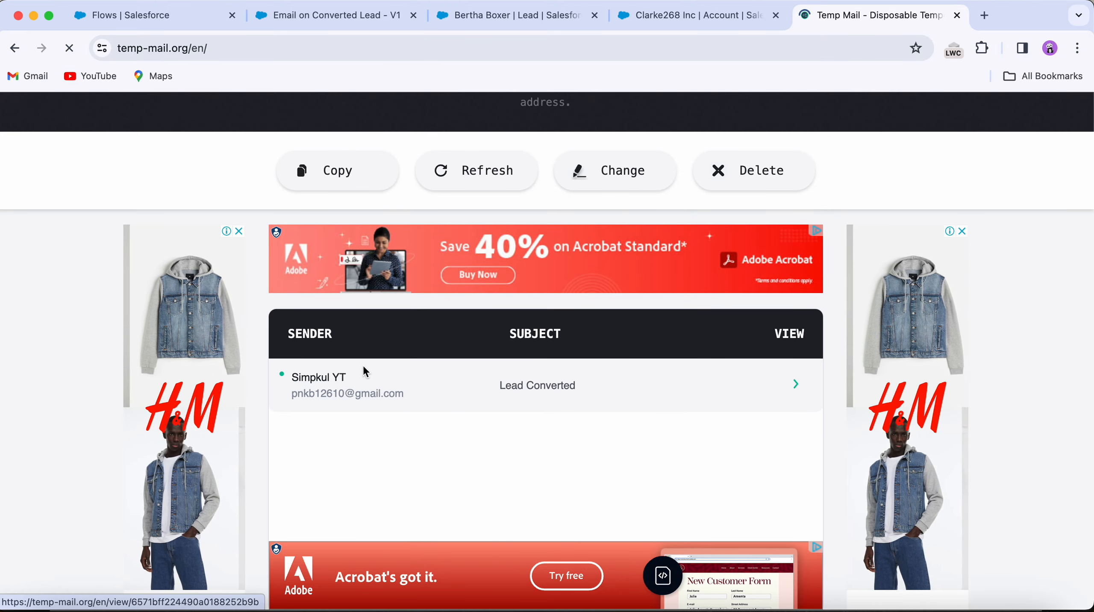
left_click(436, 379)
scroll(501, 481, "down", 4)
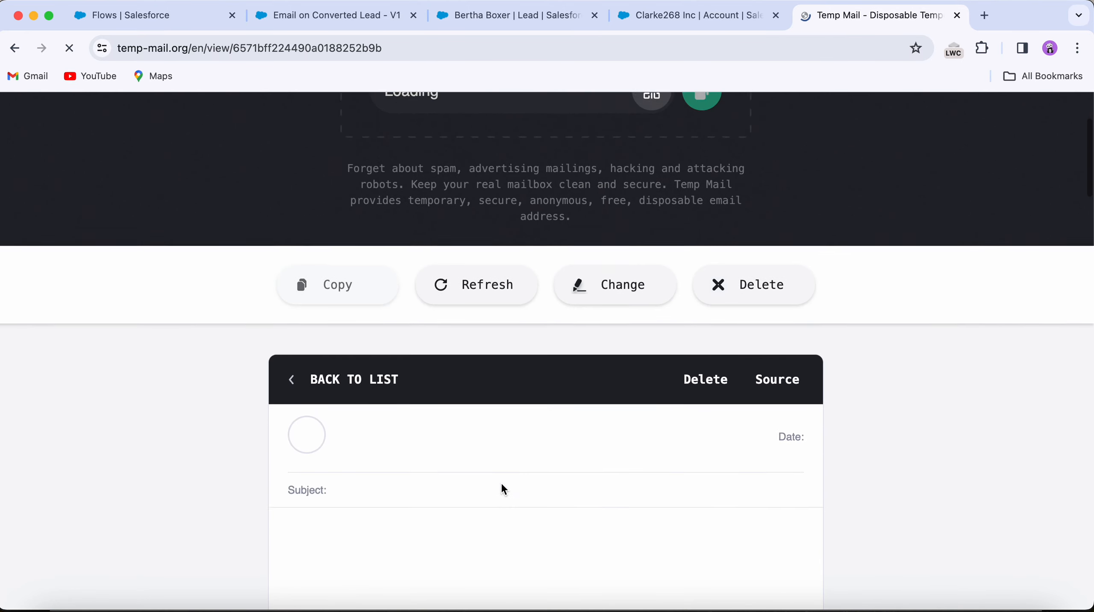
scroll(325, 412, "down", 5)
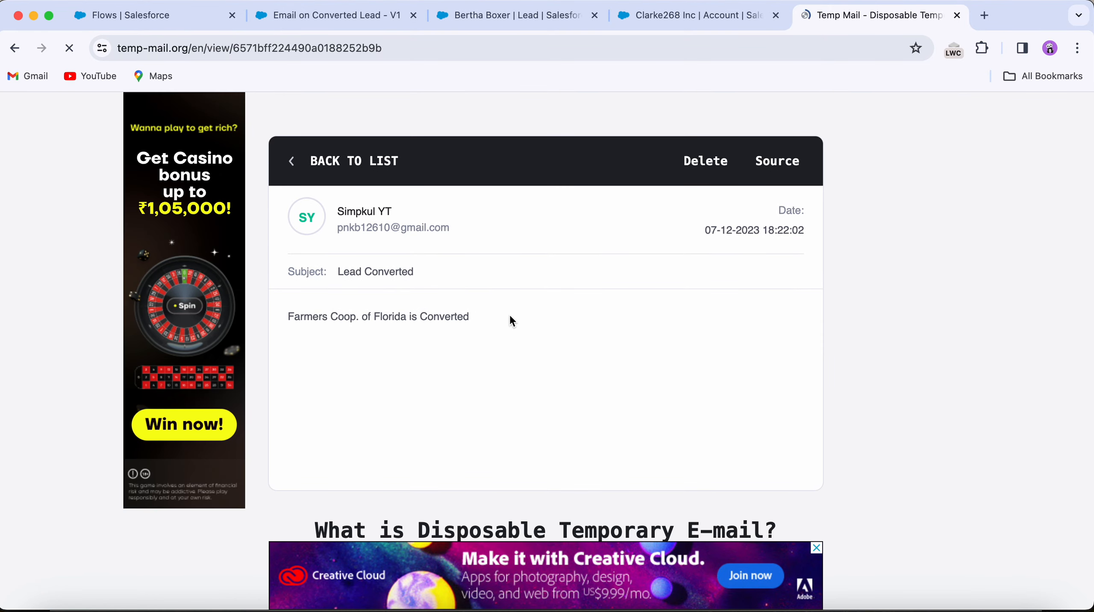
scroll(458, 337, "down", 2)
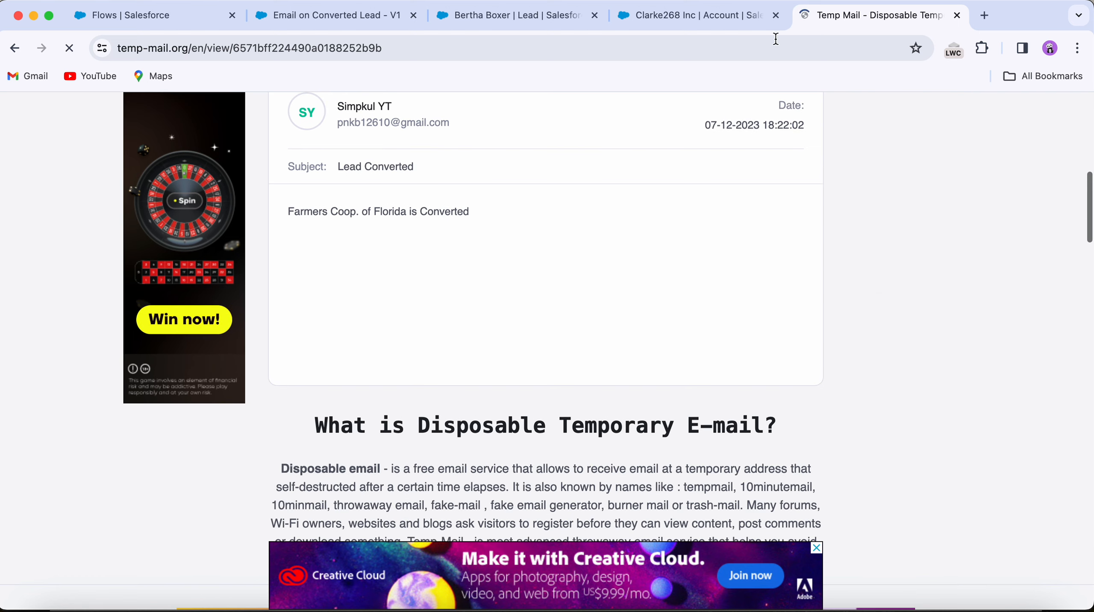
left_click(958, 16)
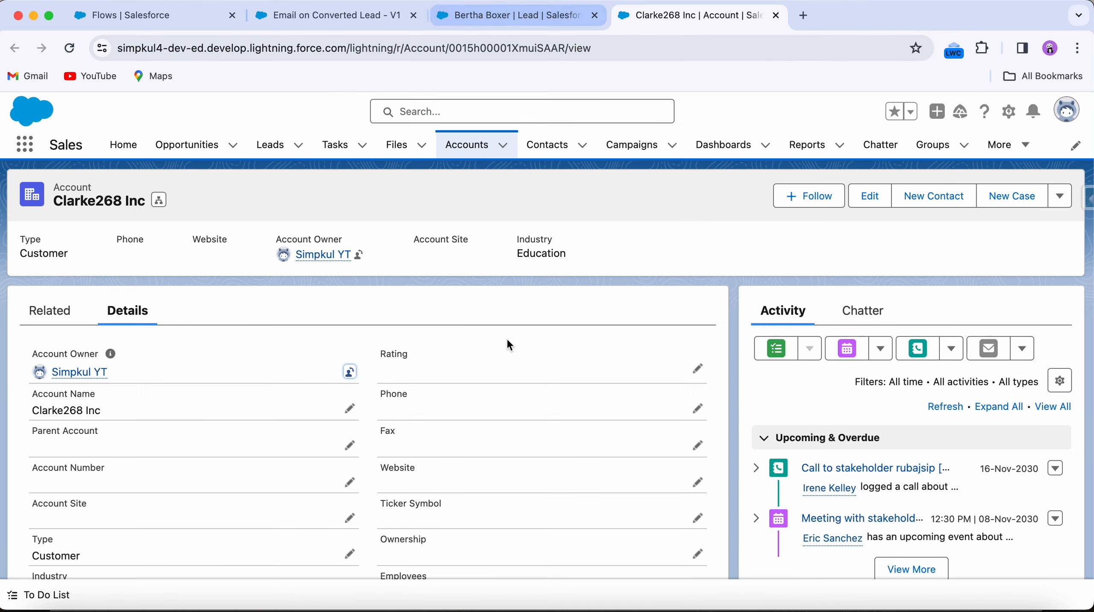
left_click(303, 21)
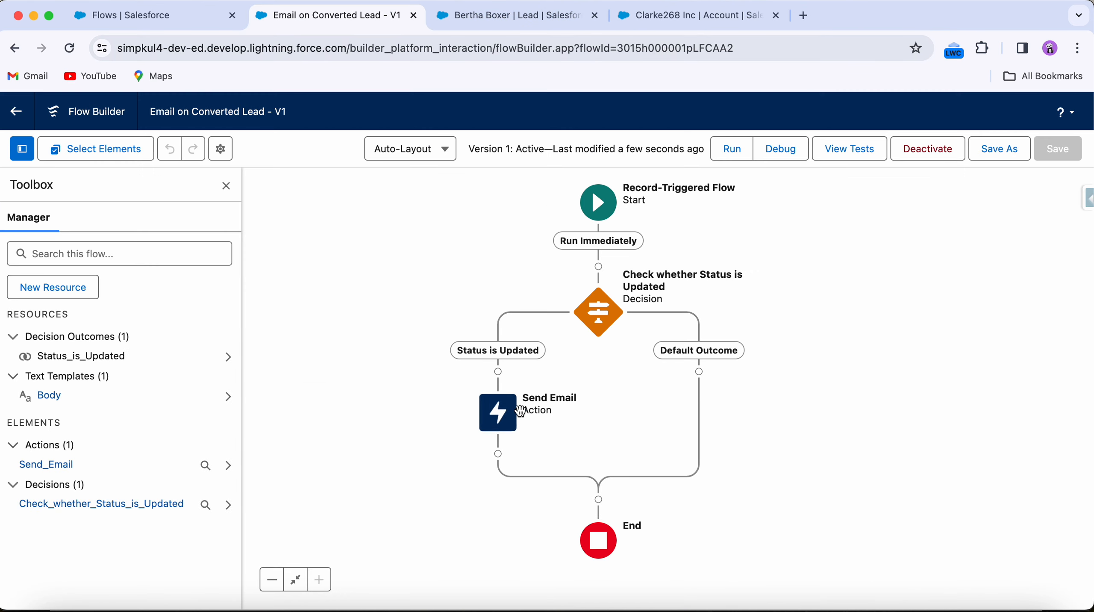